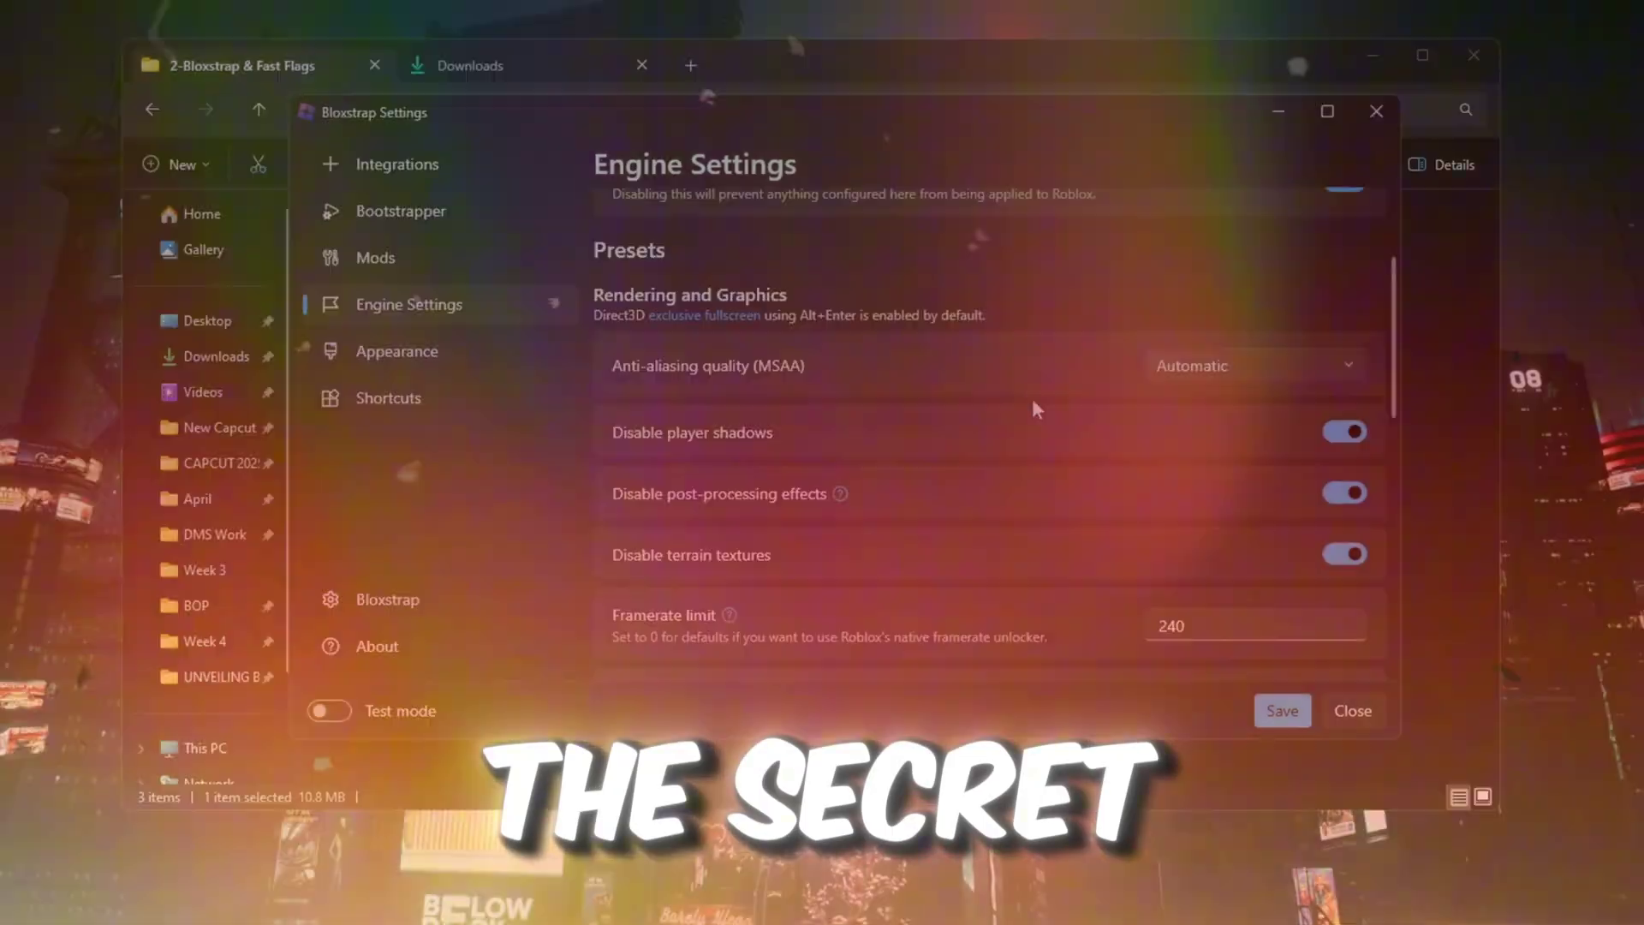
pyautogui.scroll(-10, 1034, 402)
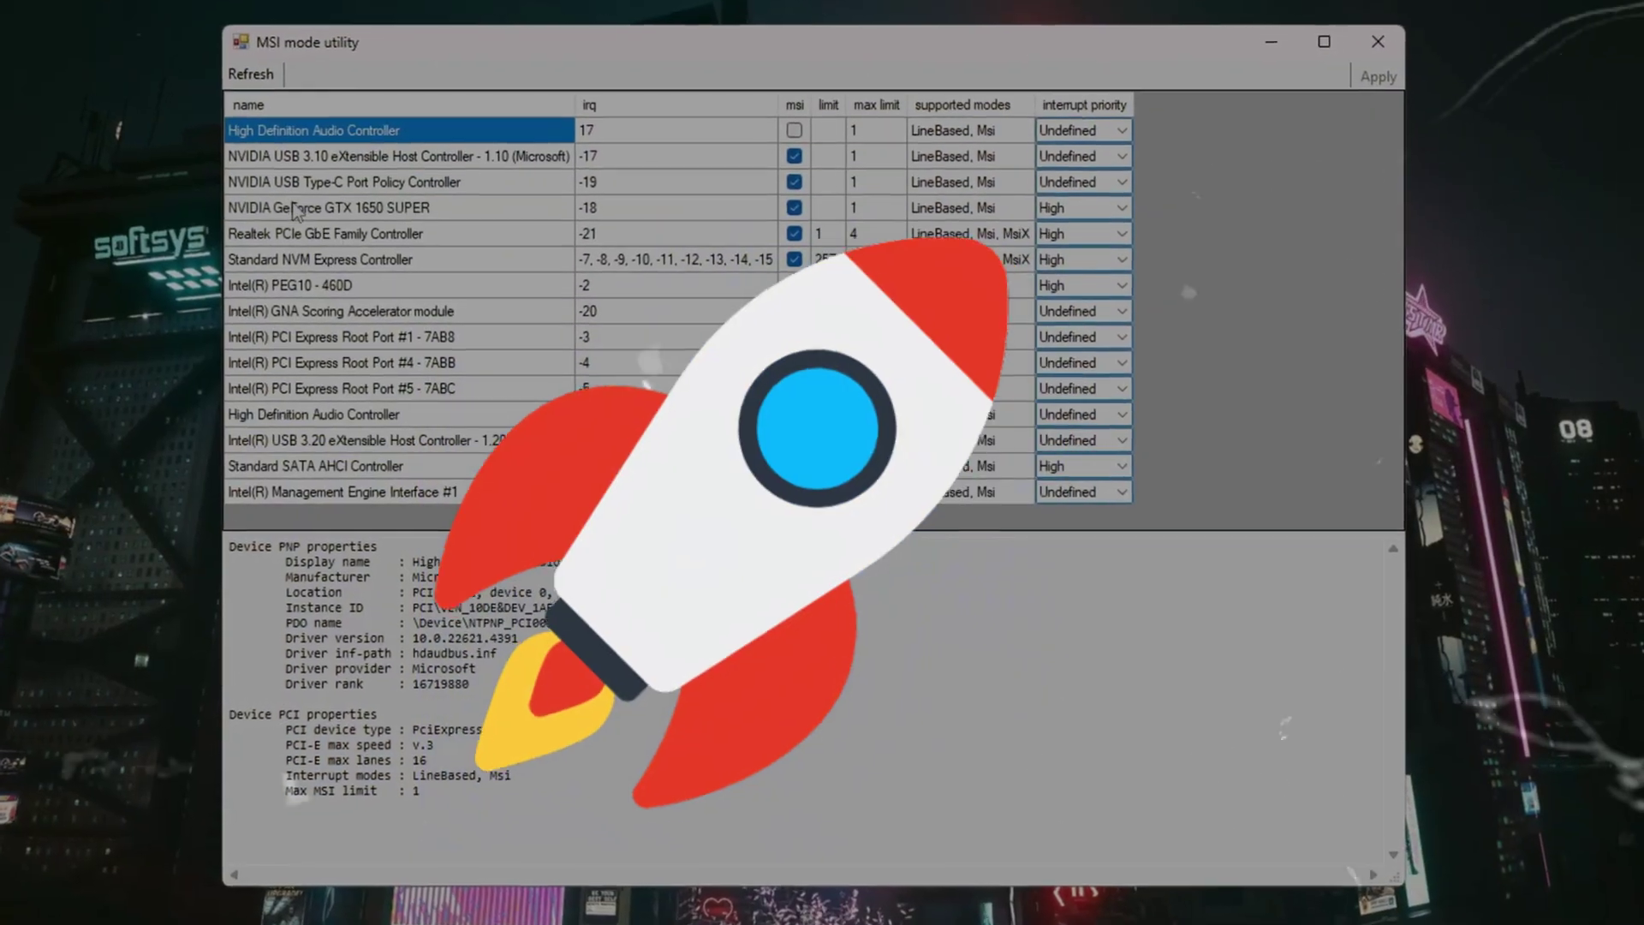
pyautogui.click(316, 197)
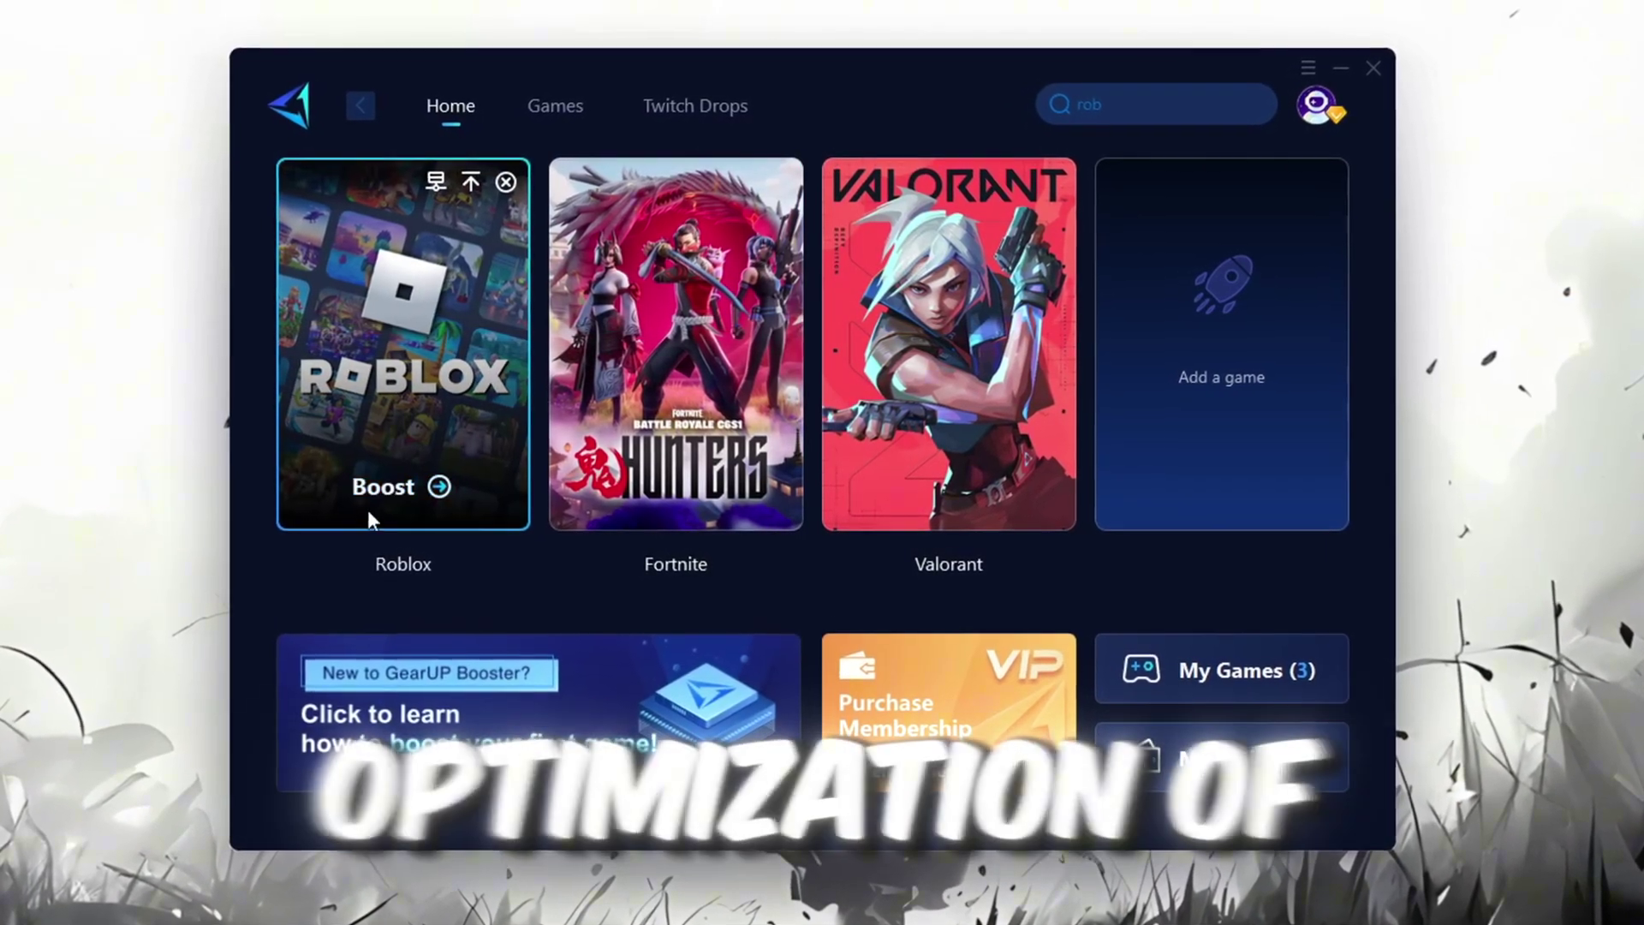
# - Start boosting Roblox in GearUP Booster and open its server region selection
pyautogui.click(387, 487)
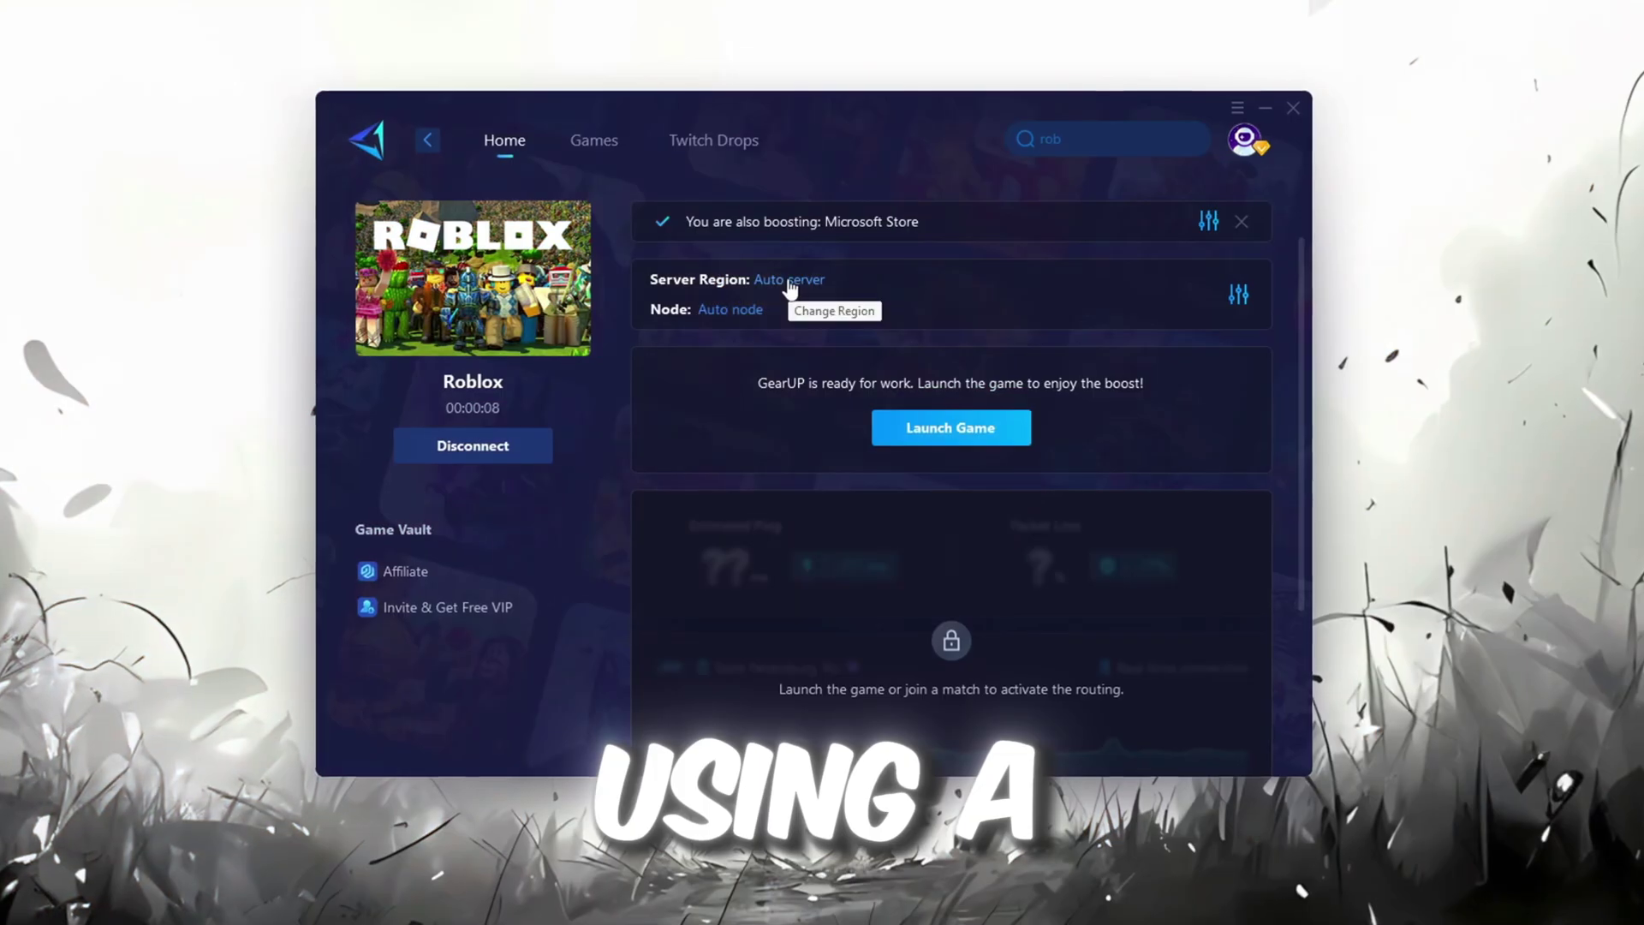
pyautogui.click(823, 295)
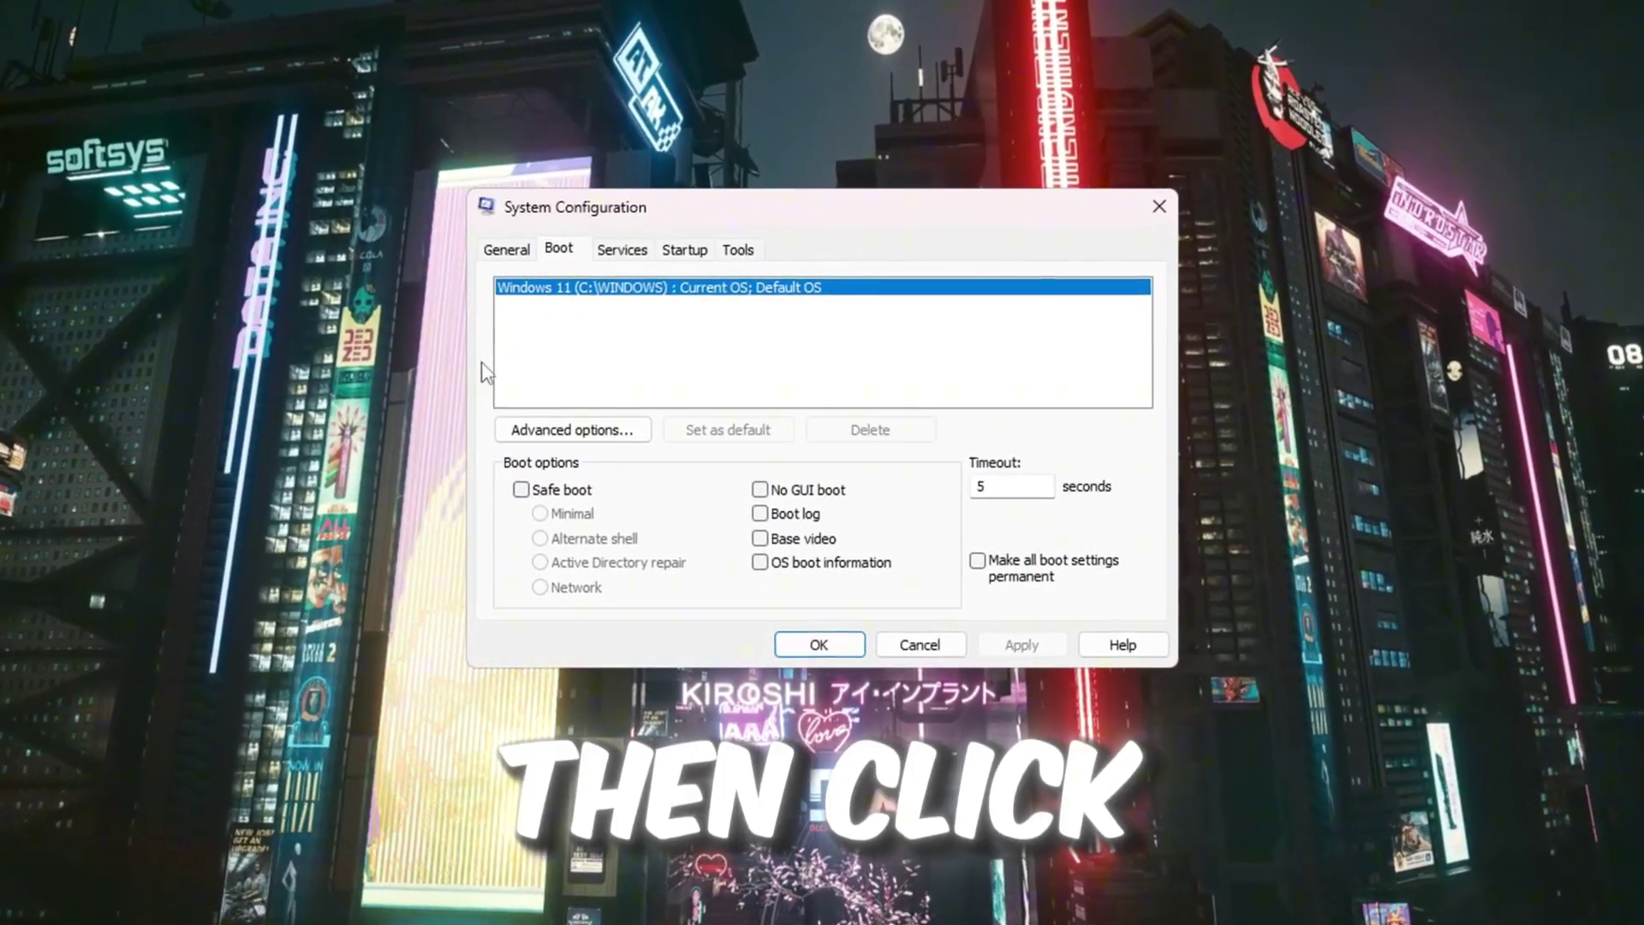
# - In System Configuration's advanced boot options, set the number of processors to 16 and confirm
pyautogui.click(589, 434)
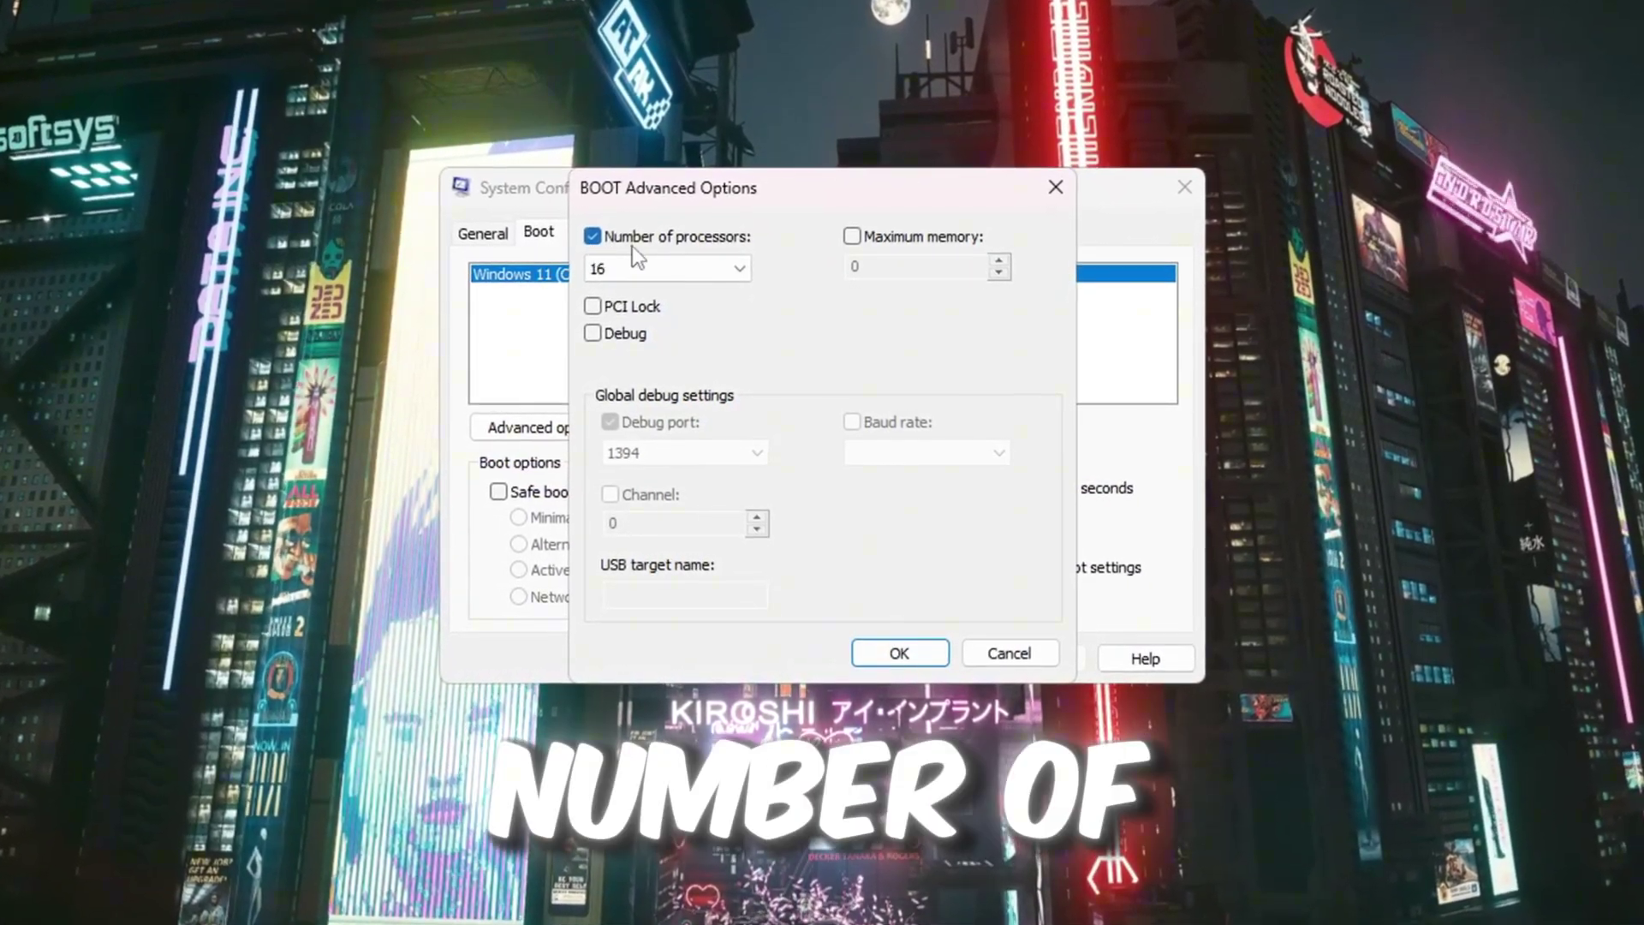
pyautogui.click(661, 268)
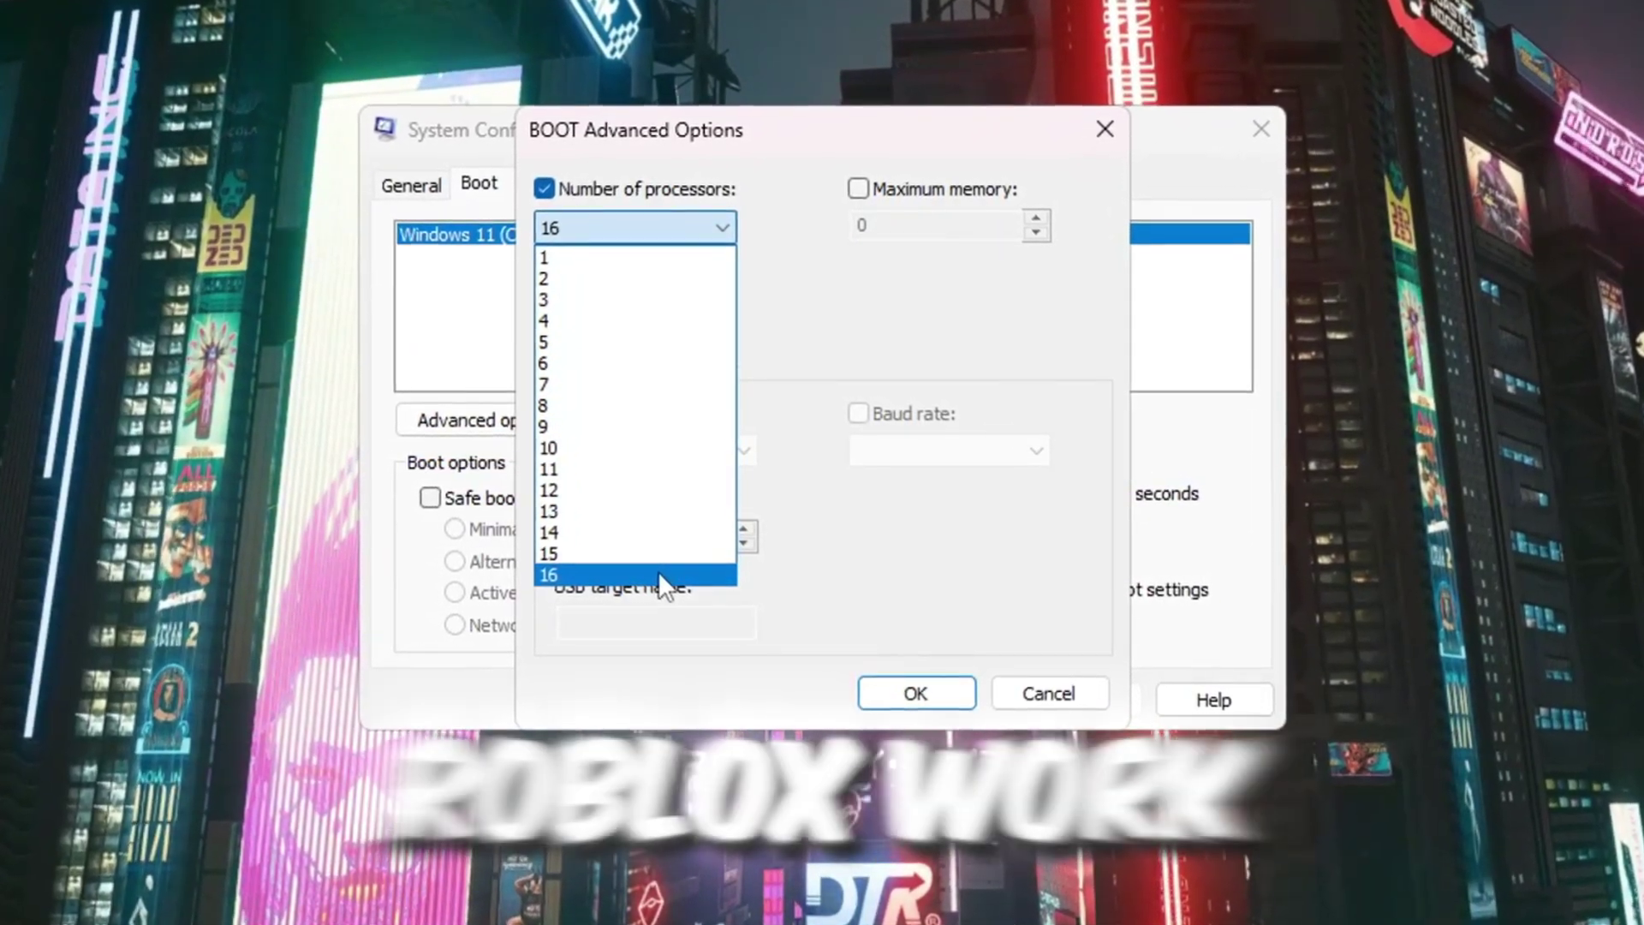
pyautogui.click(655, 573)
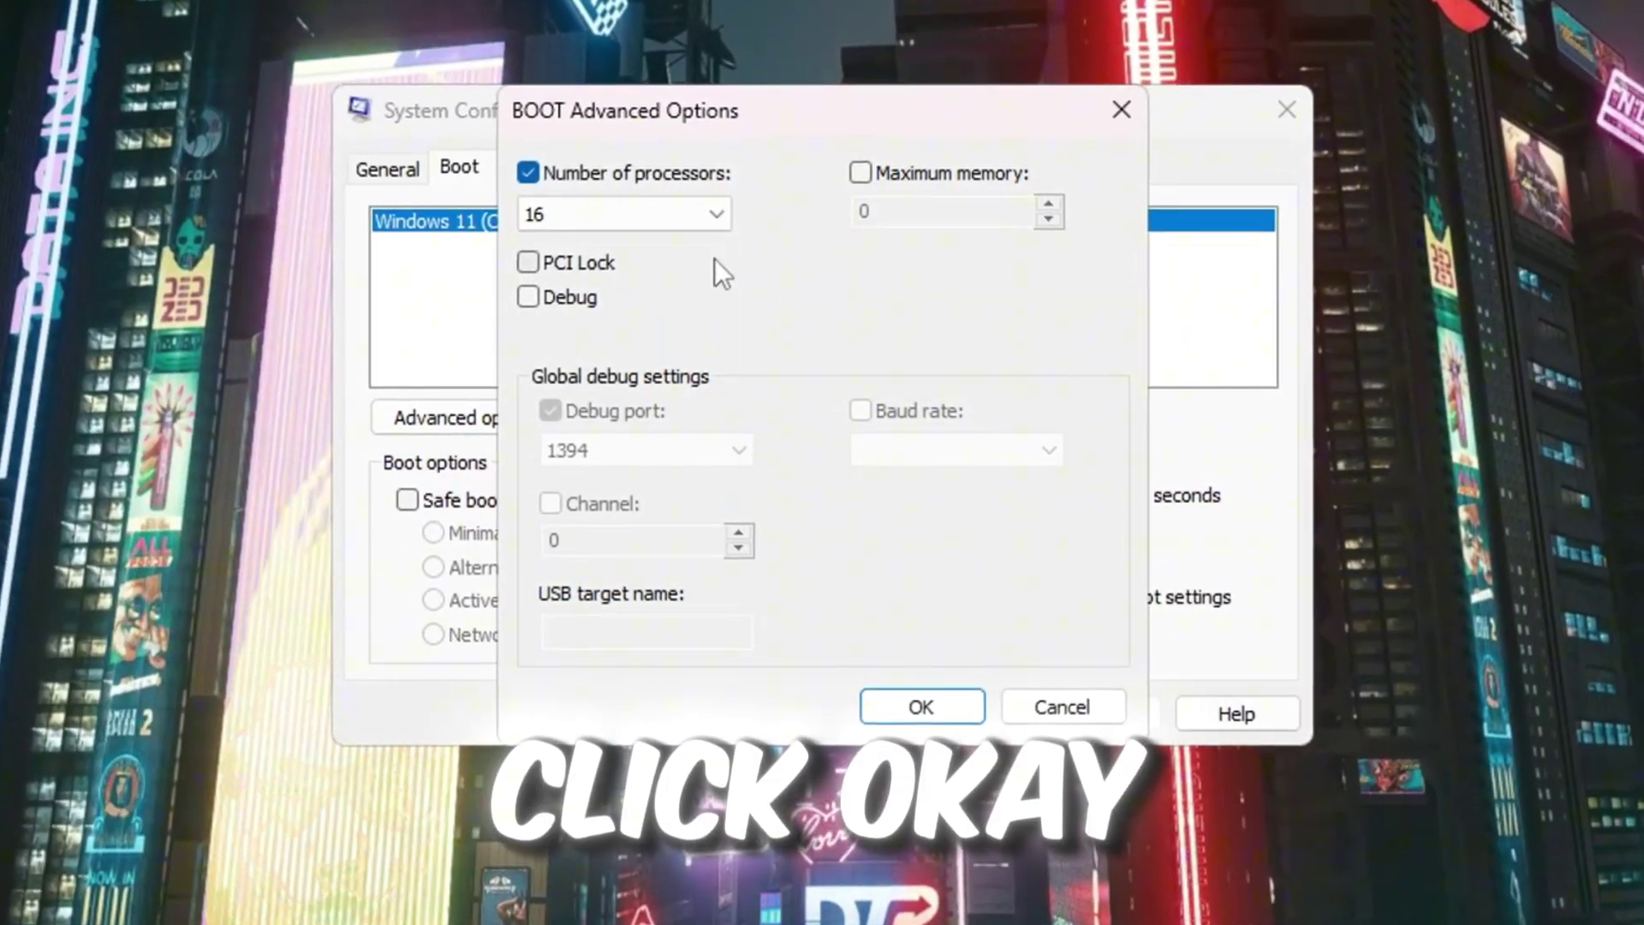
pyautogui.click(952, 707)
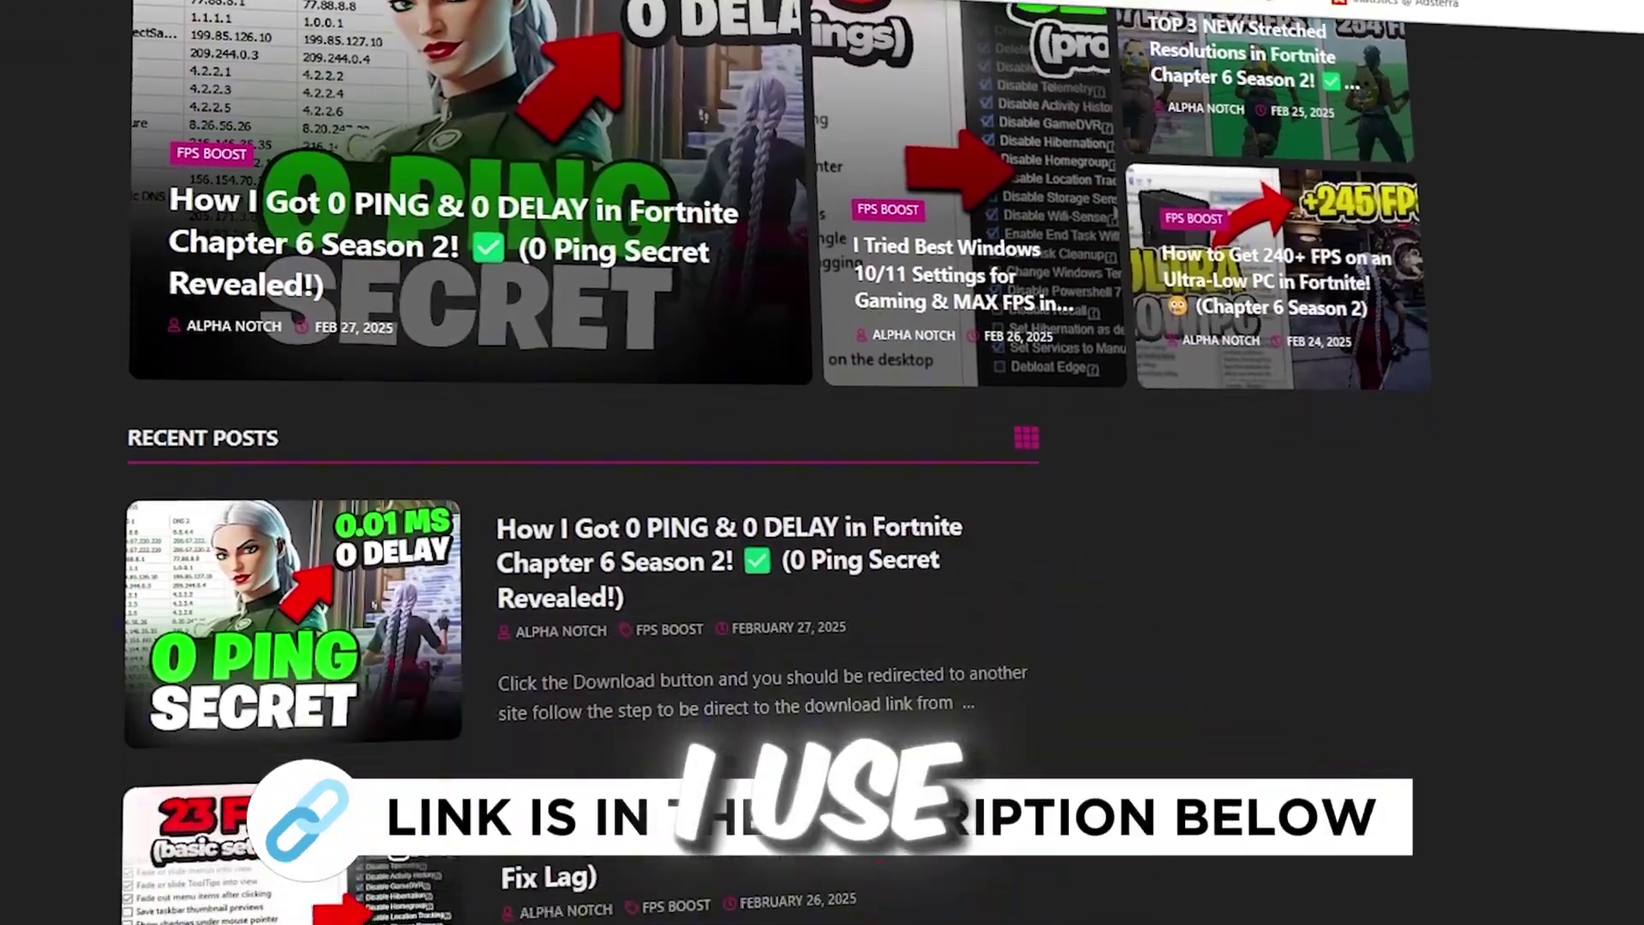
pyautogui.scroll(-8, 582, 463)
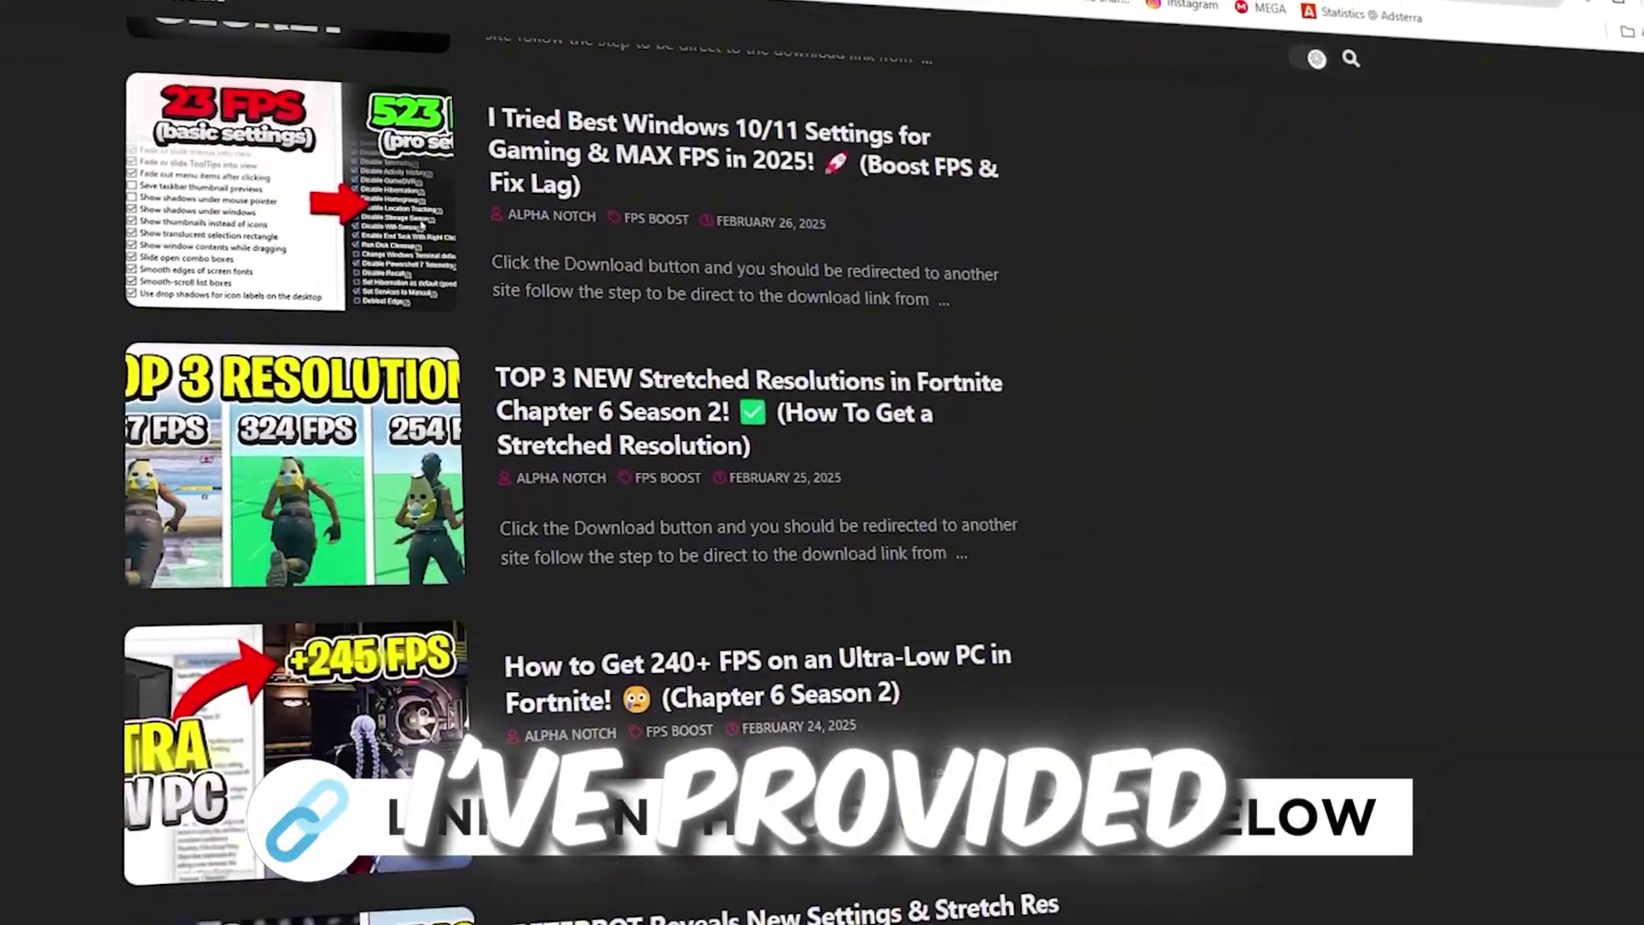
pyautogui.scroll(-5, 753, 463)
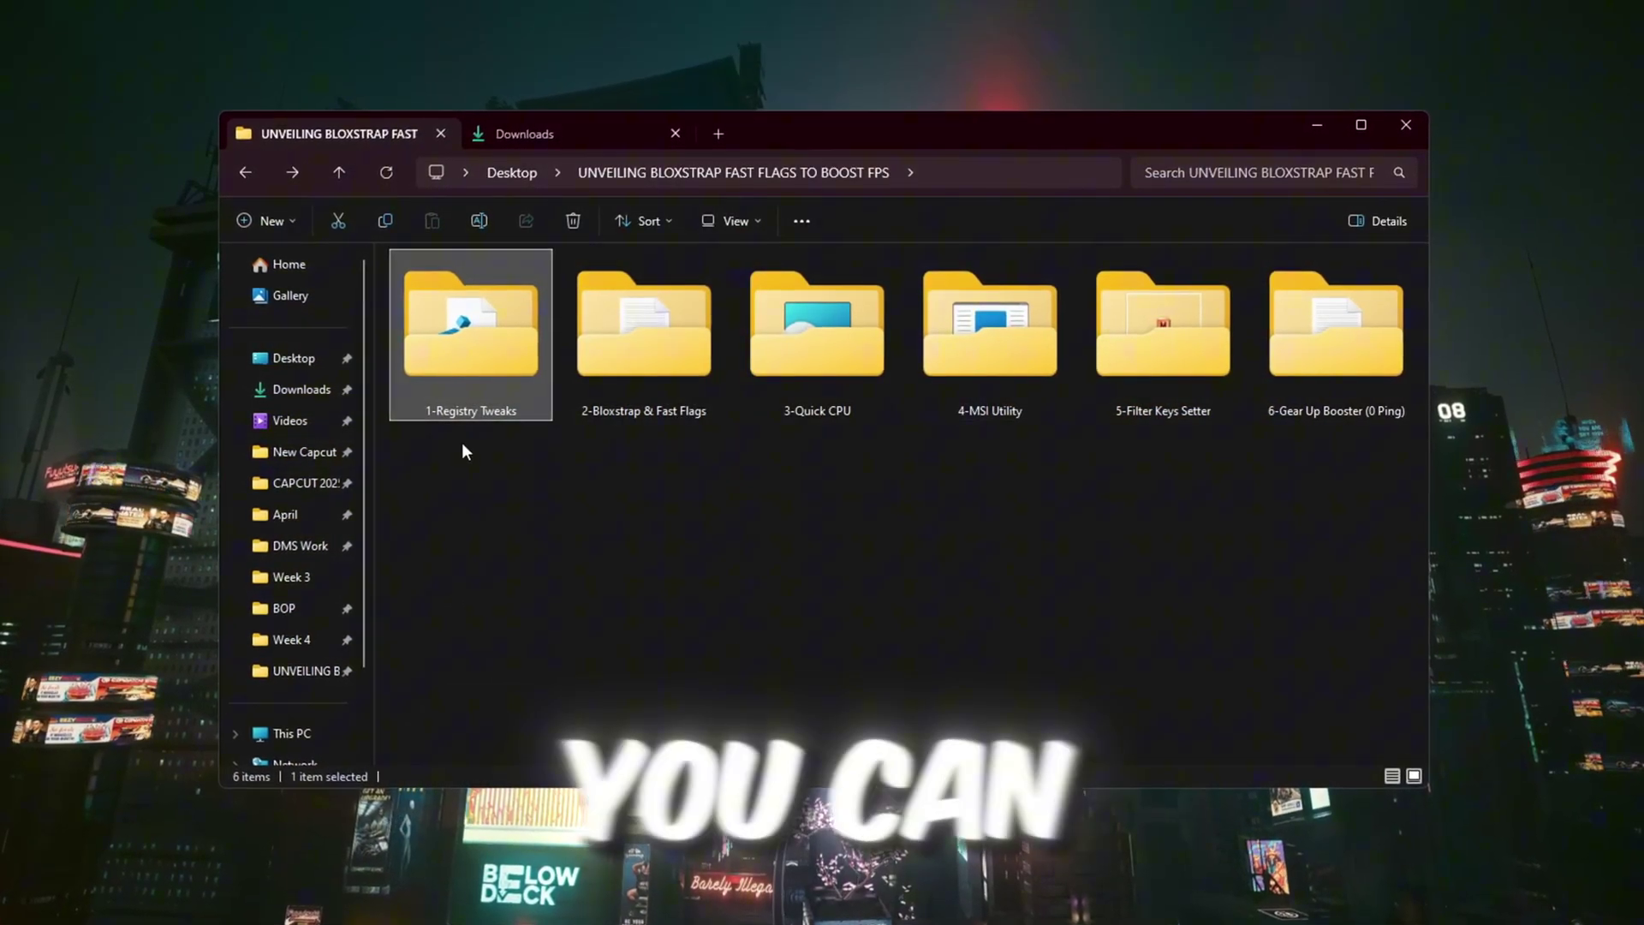
# - Open the 1-Registry Tweaks folder in File Explorer and select all of its registry files
pyautogui.doubleClick(476, 343)
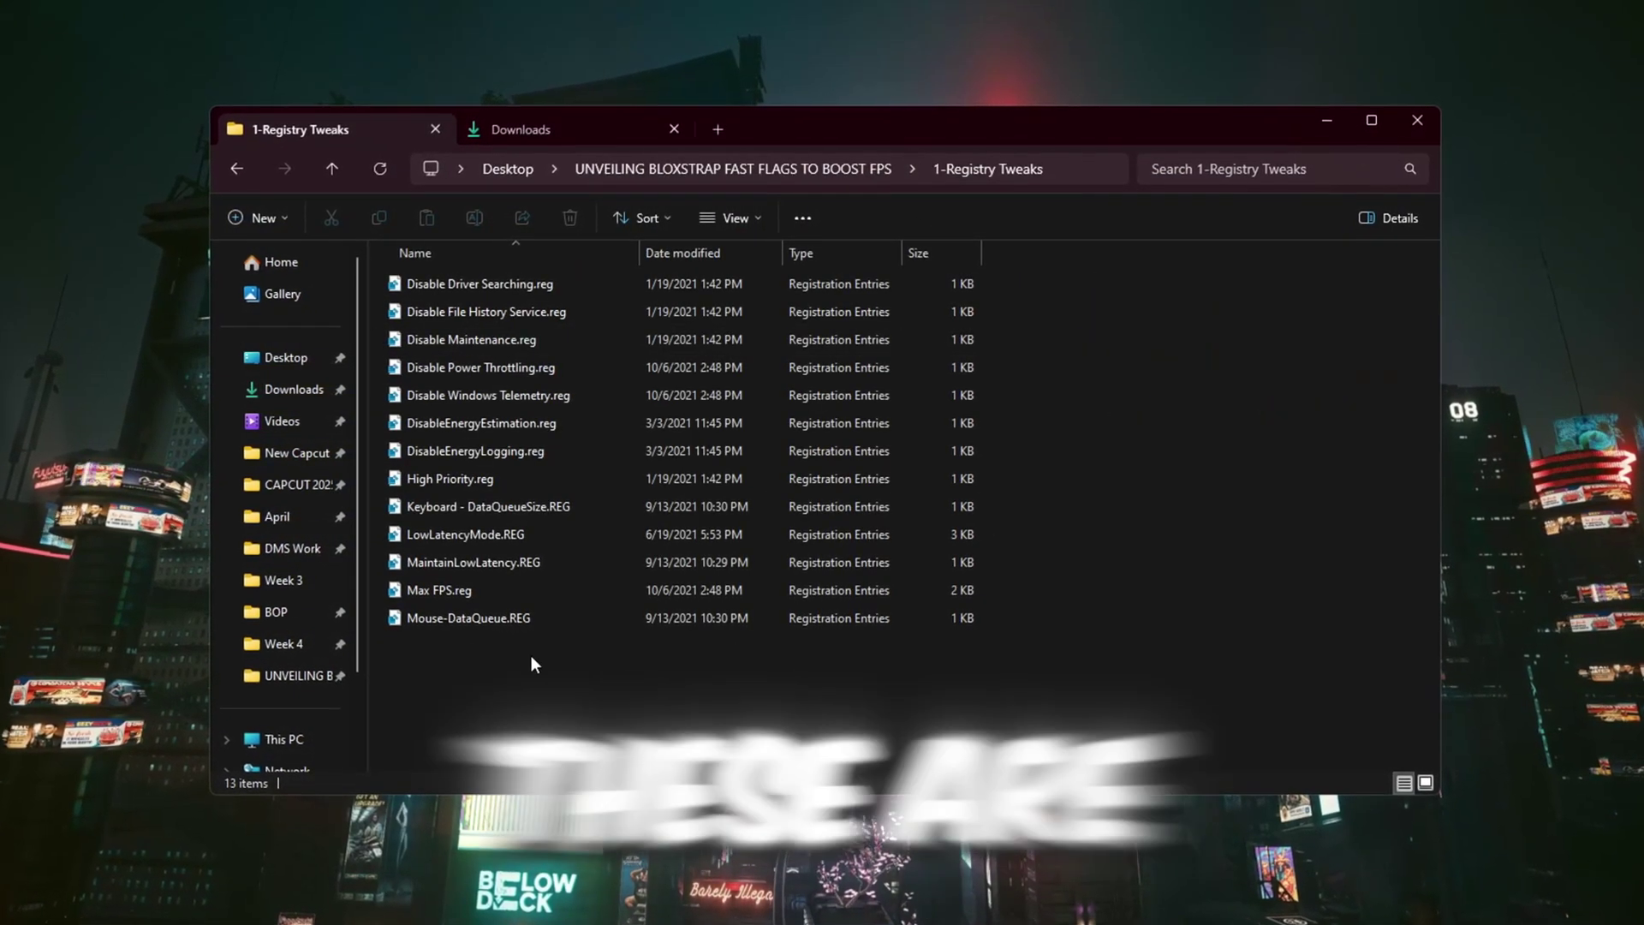
pyautogui.moveTo(556, 660); pyautogui.dragTo(578, 233)
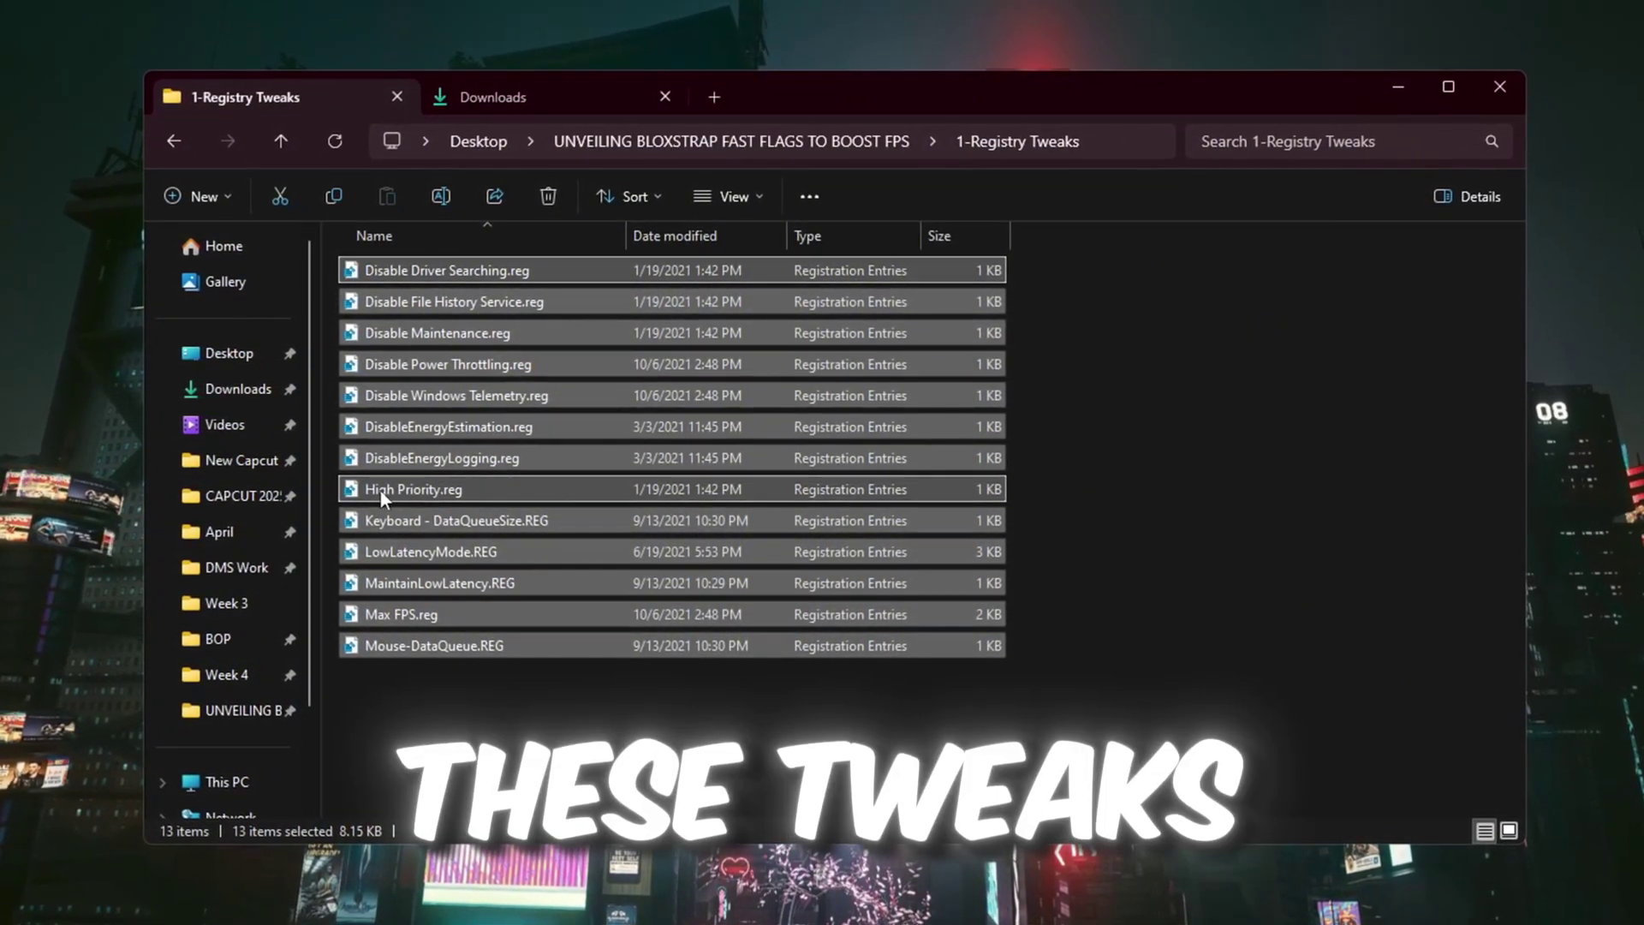
pyautogui.click(398, 490)
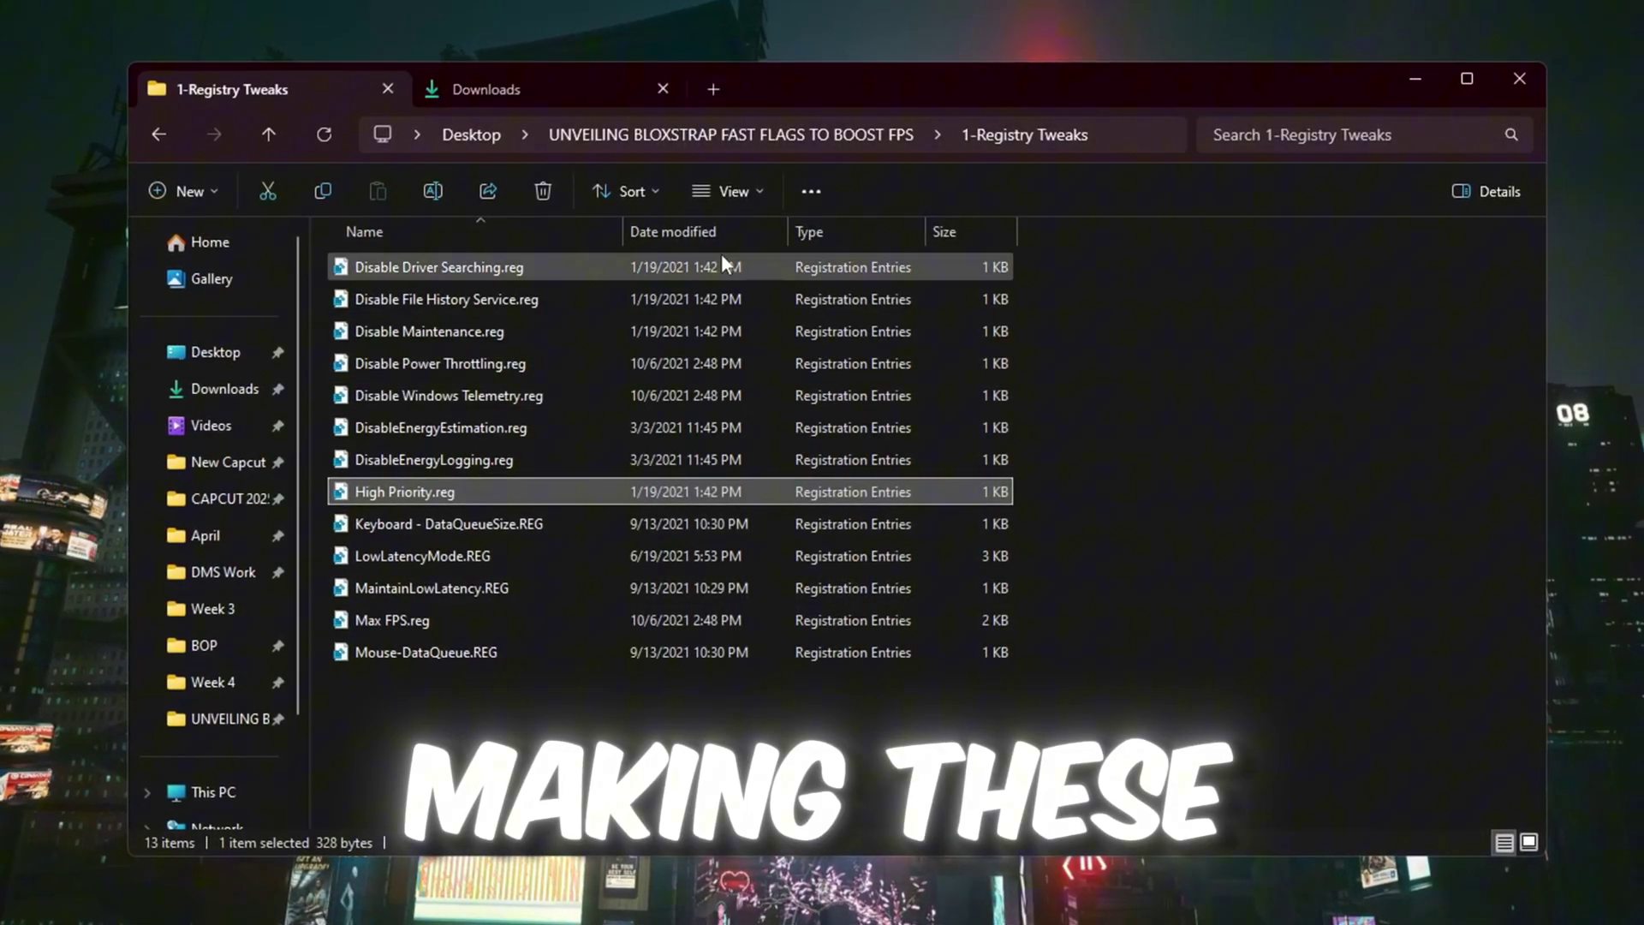
pyautogui.moveTo(374, 696); pyautogui.dragTo(891, 253)
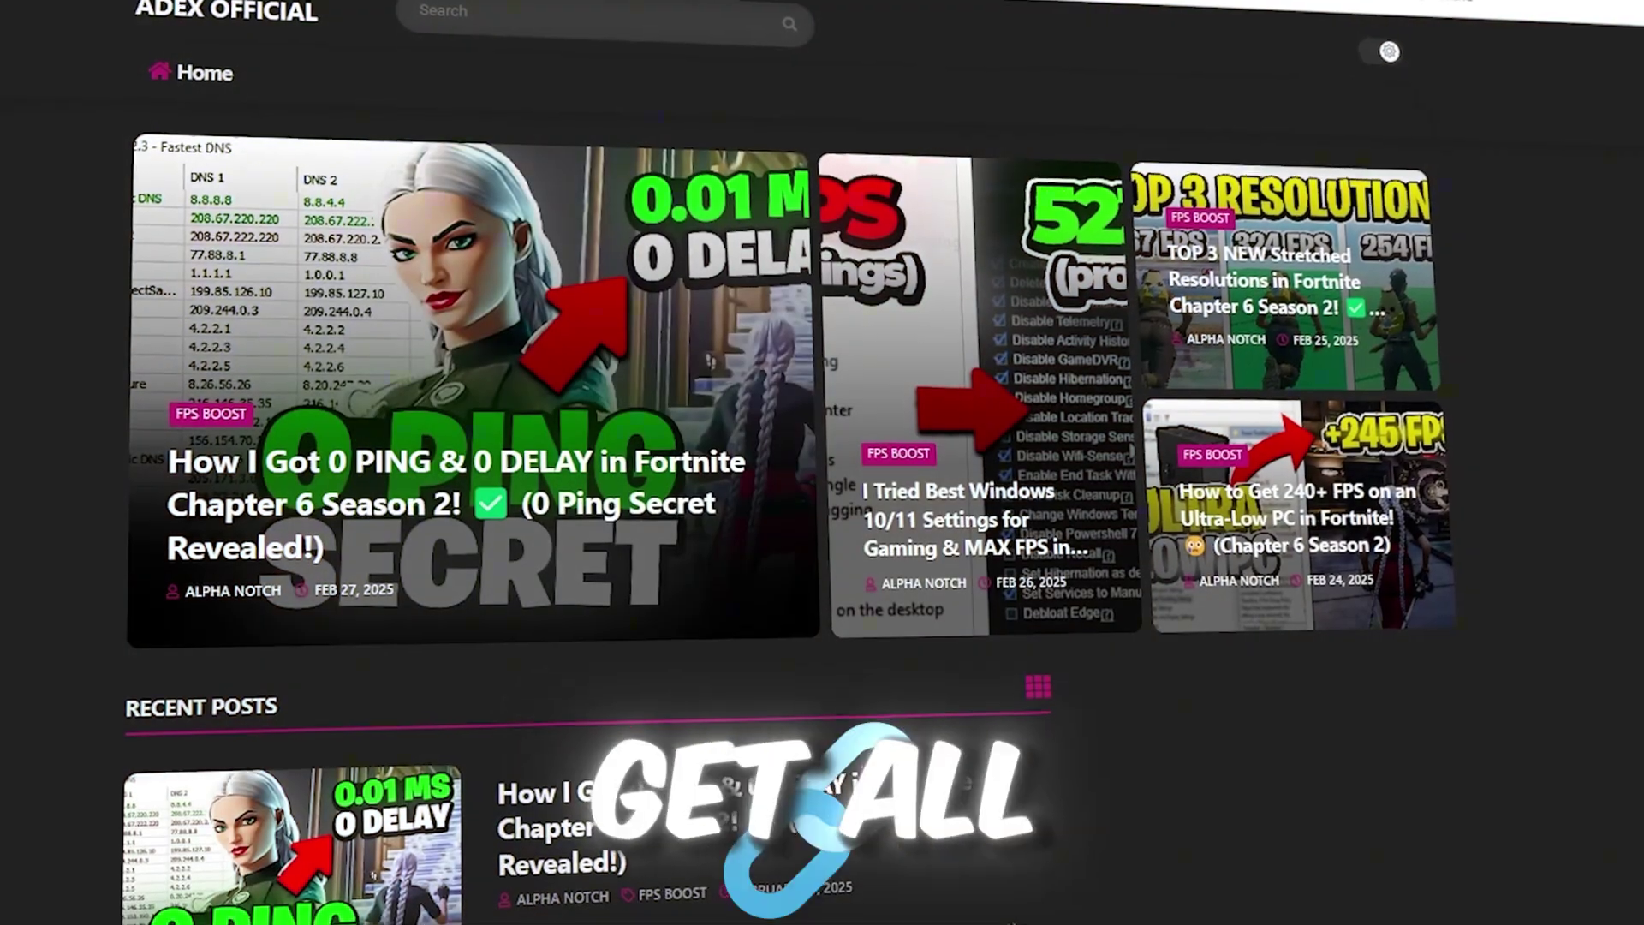
pyautogui.scroll(-8, 822, 428)
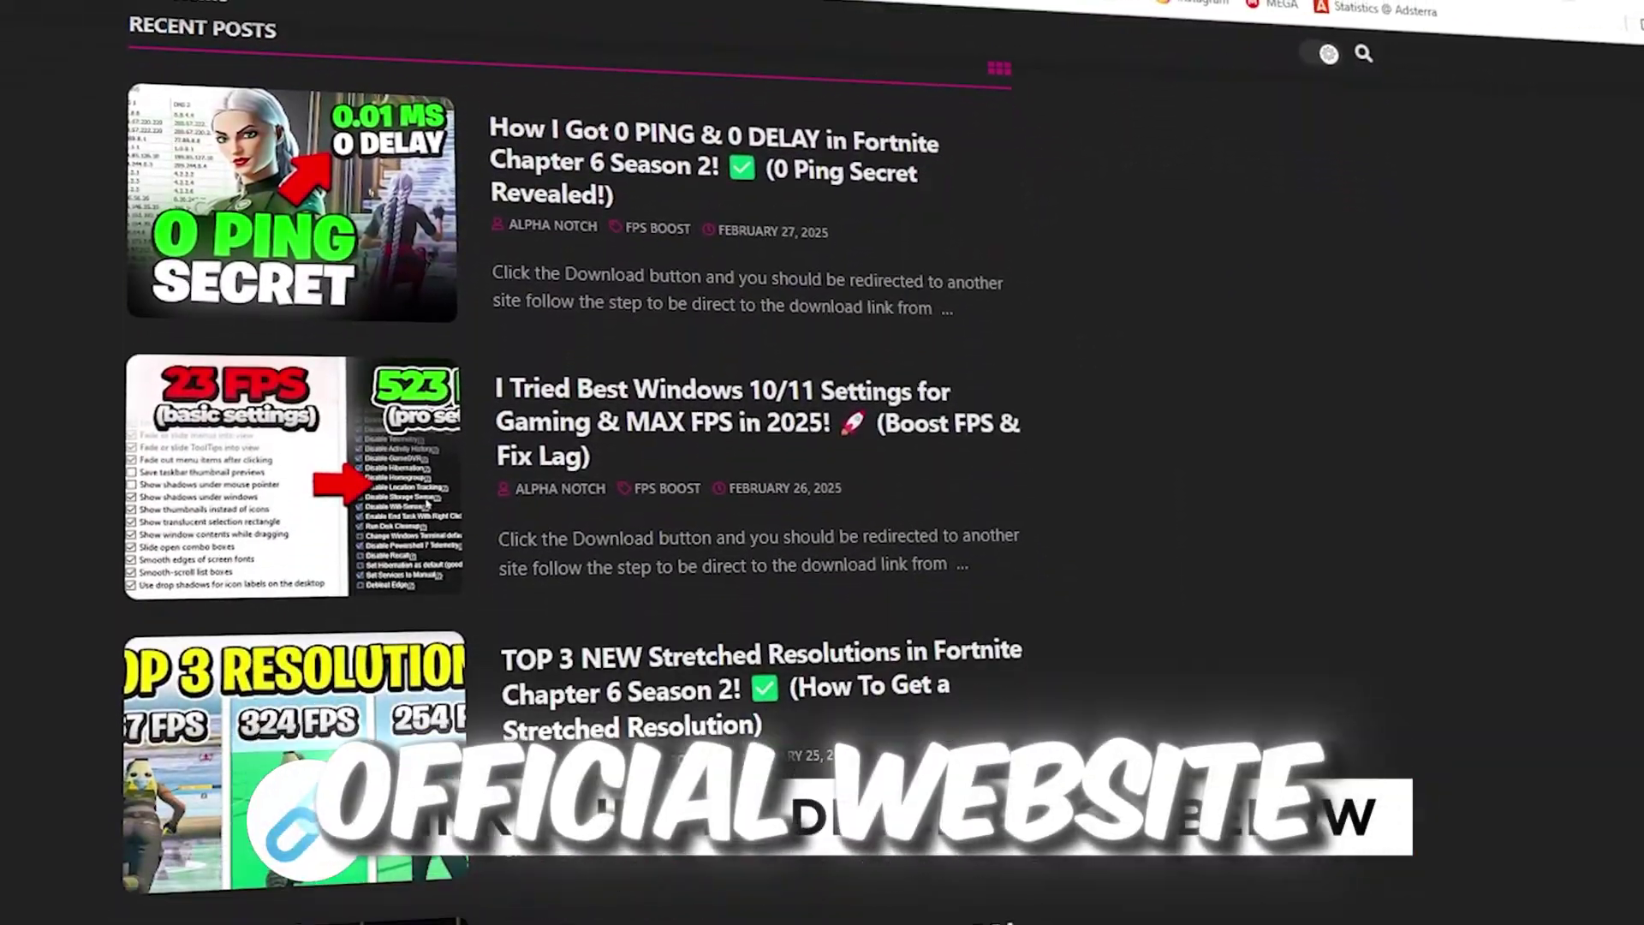
pyautogui.scroll(-9, 822, 462)
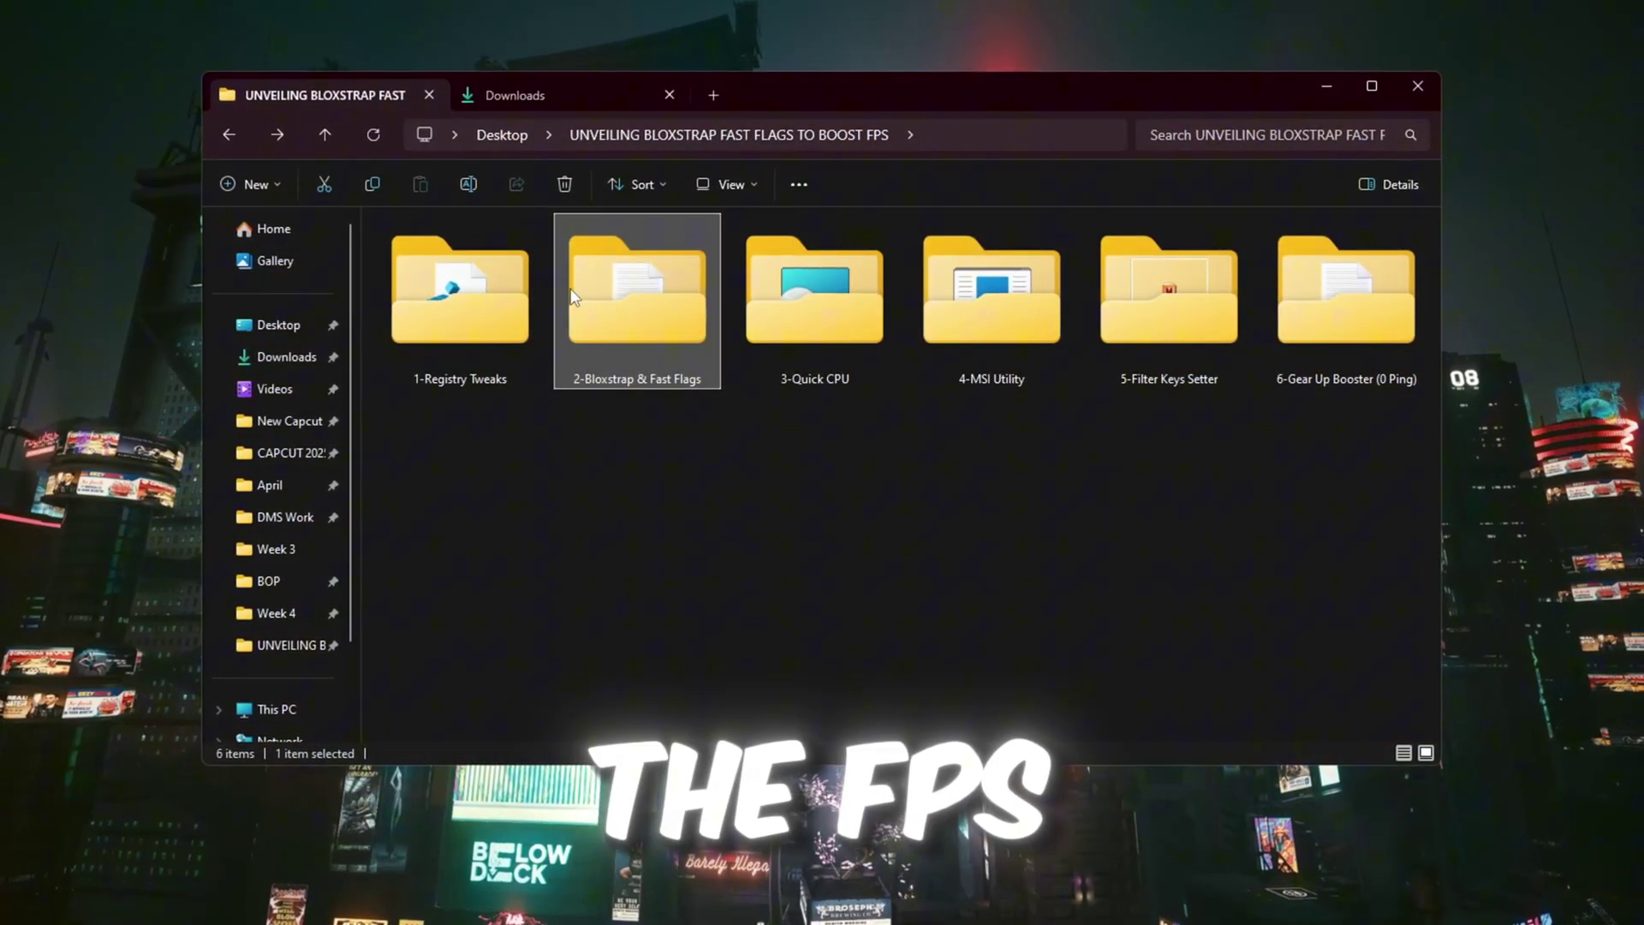
# - Open the 2-Bloxstrap & Fast Flags folder, and launch the installed Bloxstrap app as administrator
pyautogui.doubleClick(660, 295)
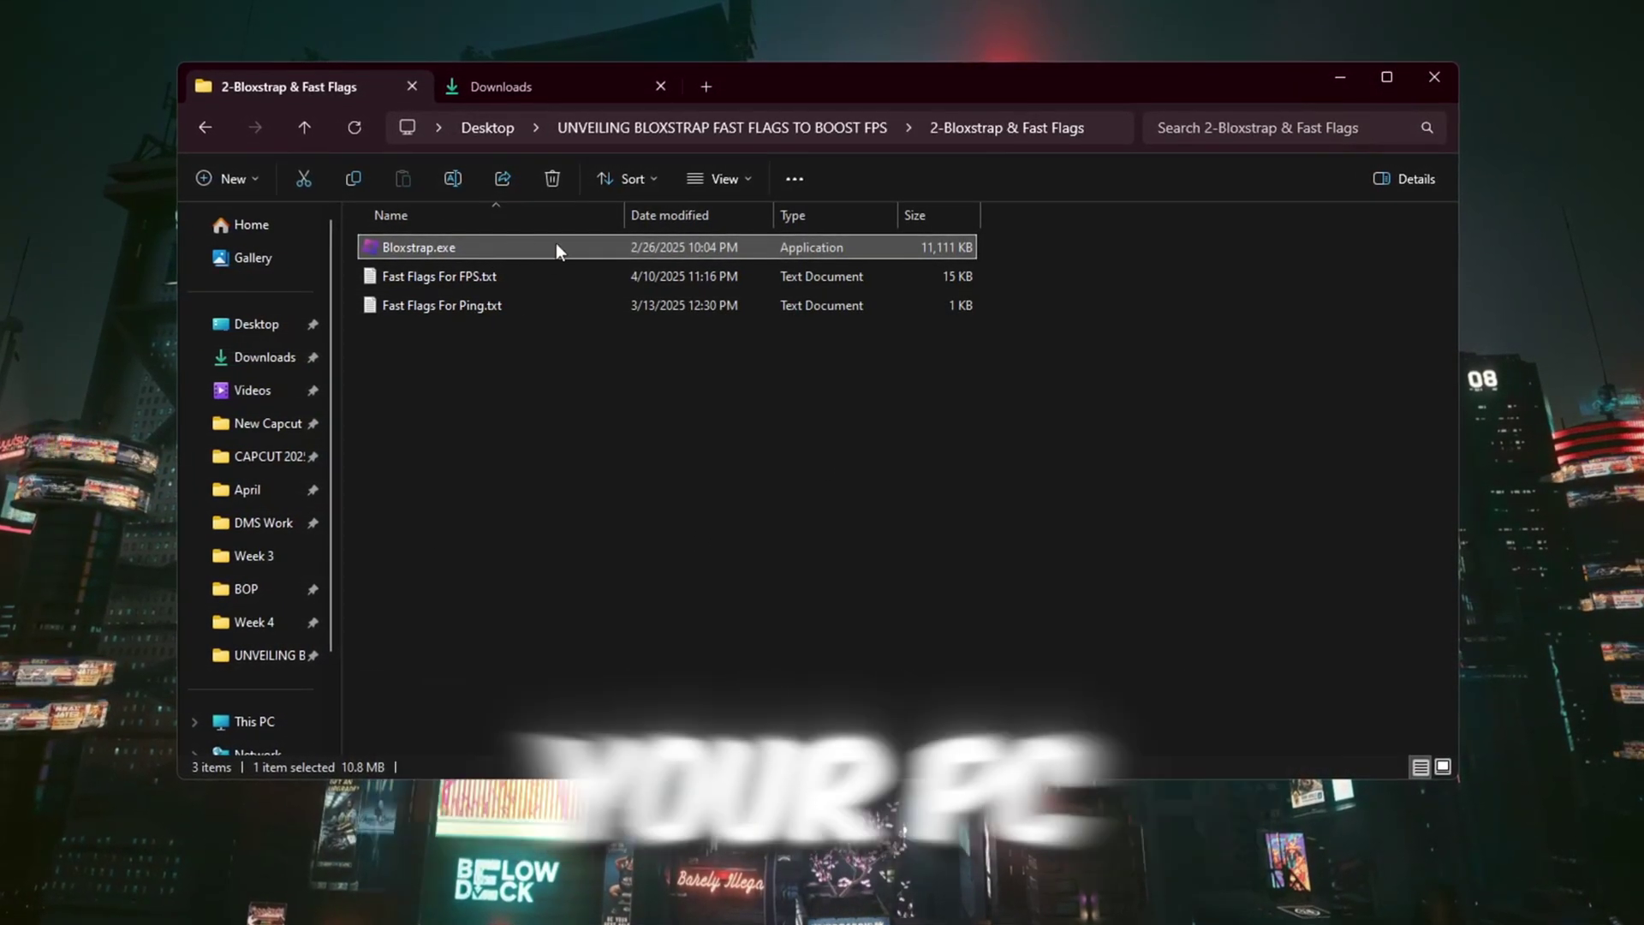
pyautogui.press('super')
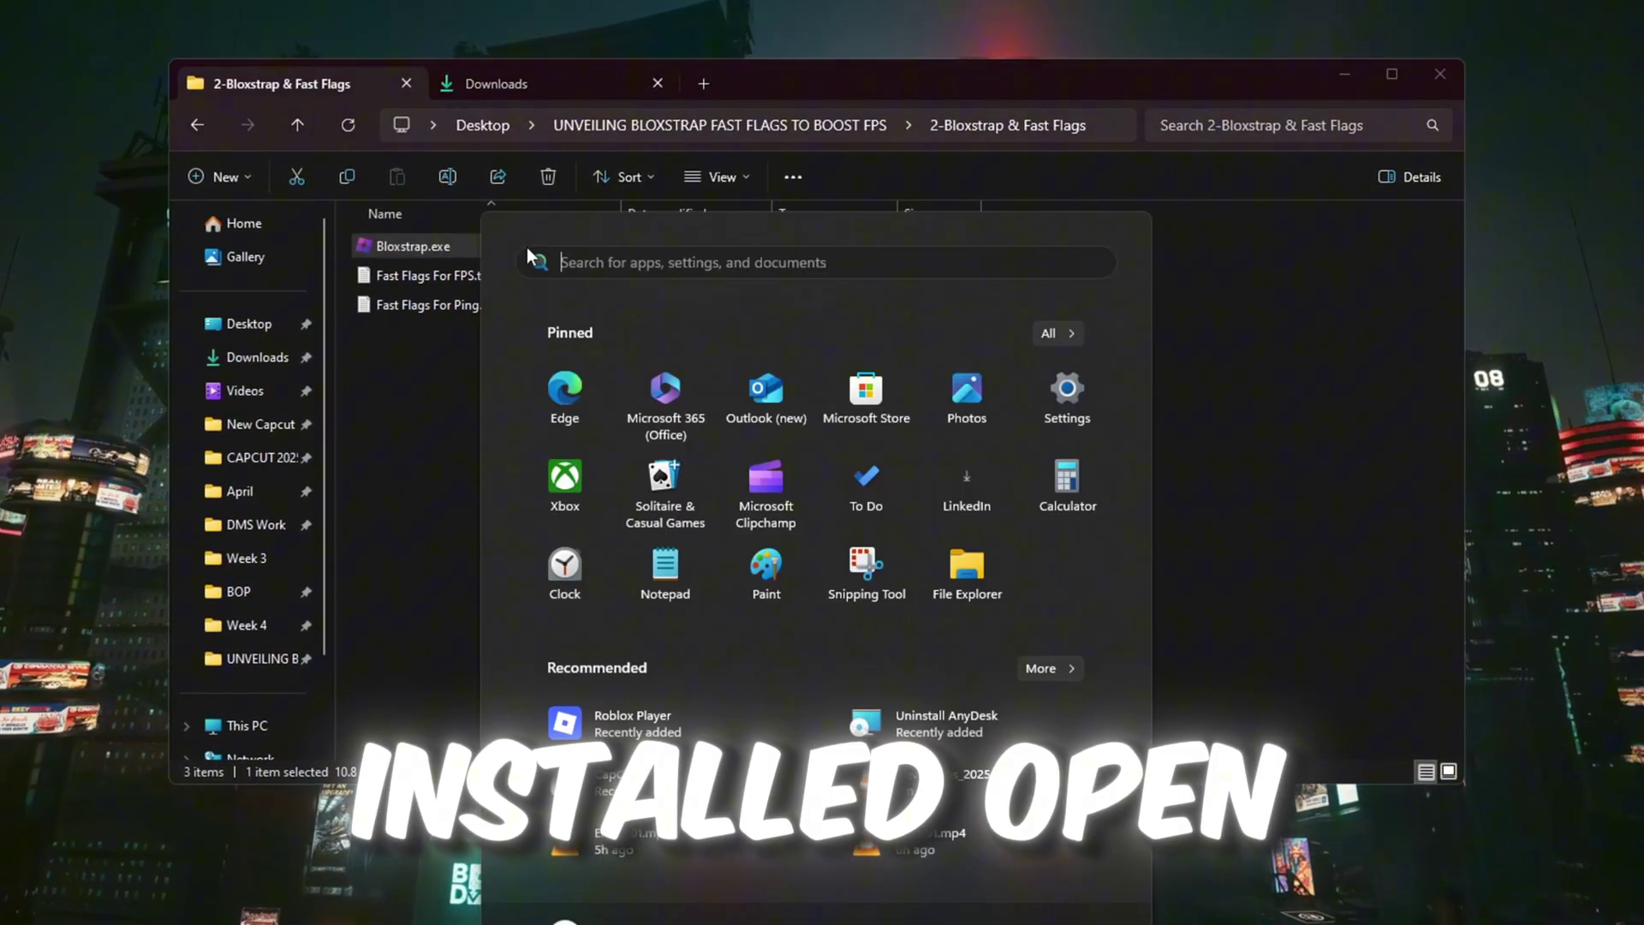
pyautogui.write('bloxstrap')
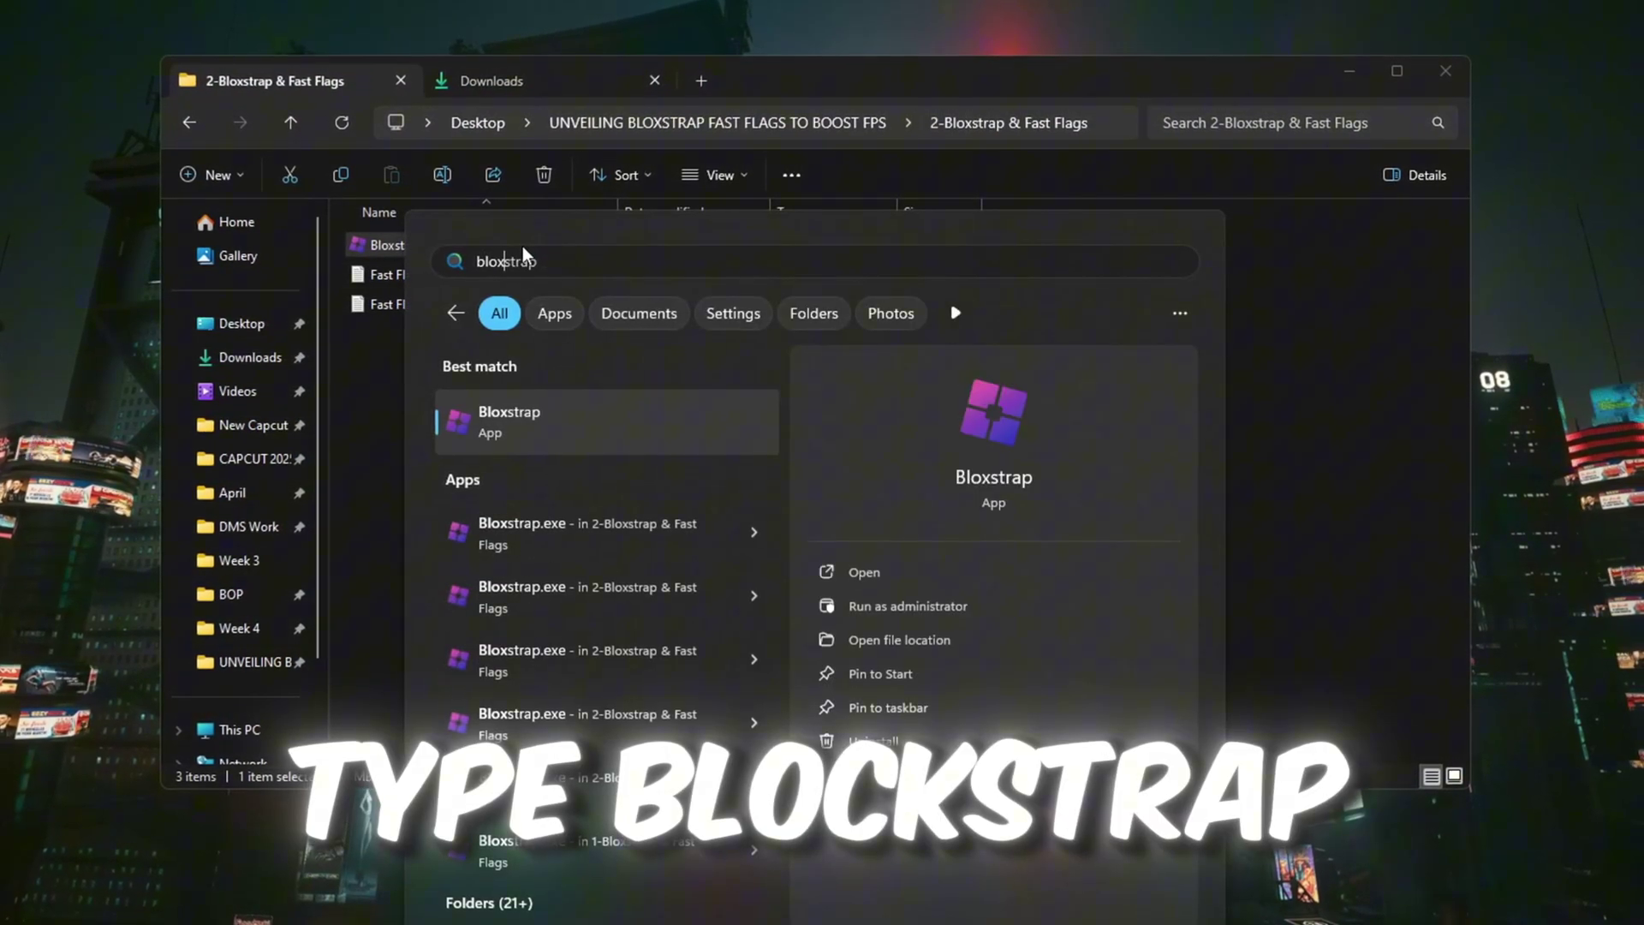
pyautogui.click(935, 607)
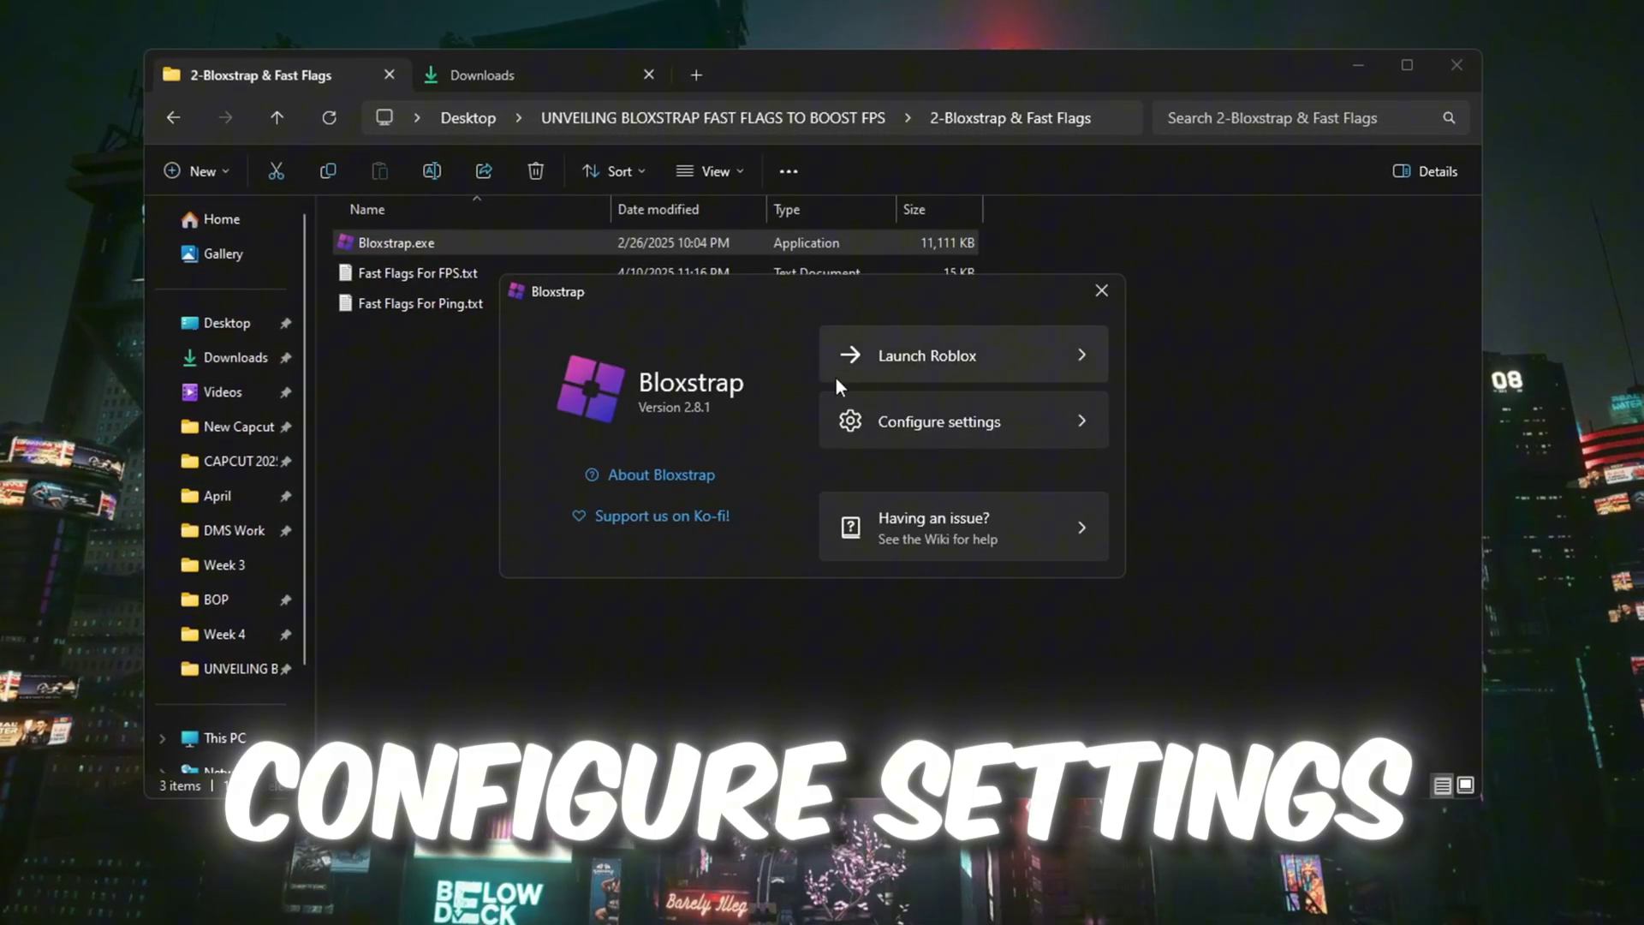
# - Open the Fast Flag Editor from Bloxstrap's engine settings and start adding flags through JSON import
pyautogui.click(959, 420)
pyautogui.click(381, 306)
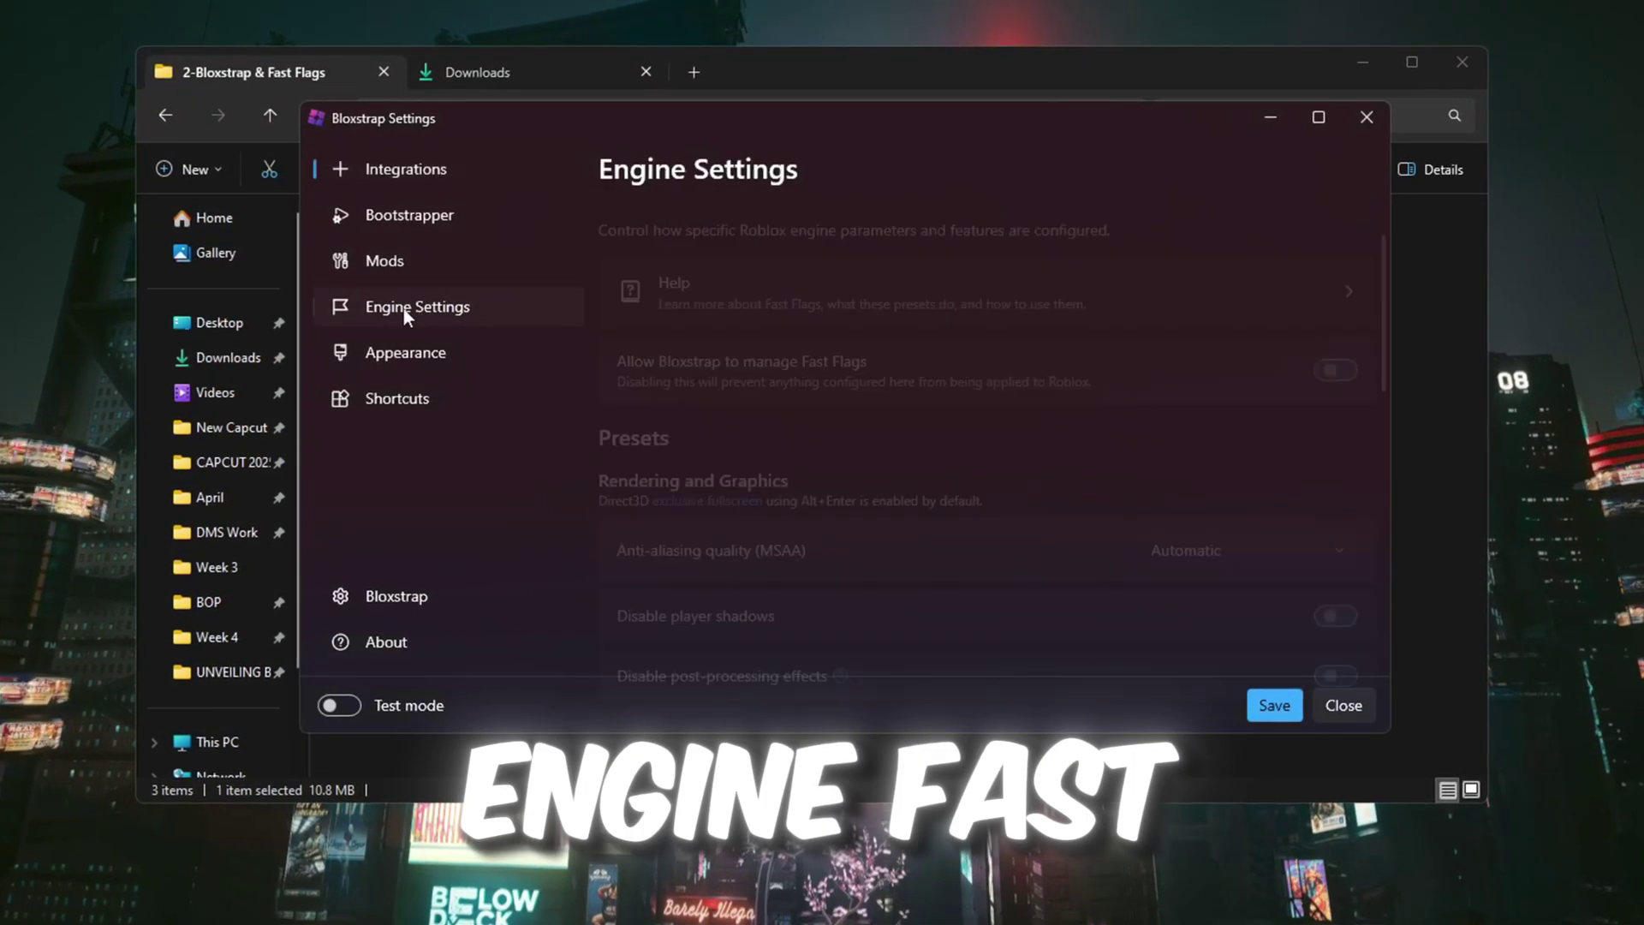
pyautogui.scroll(-2, 1010, 399)
pyautogui.scroll(-10, 1031, 401)
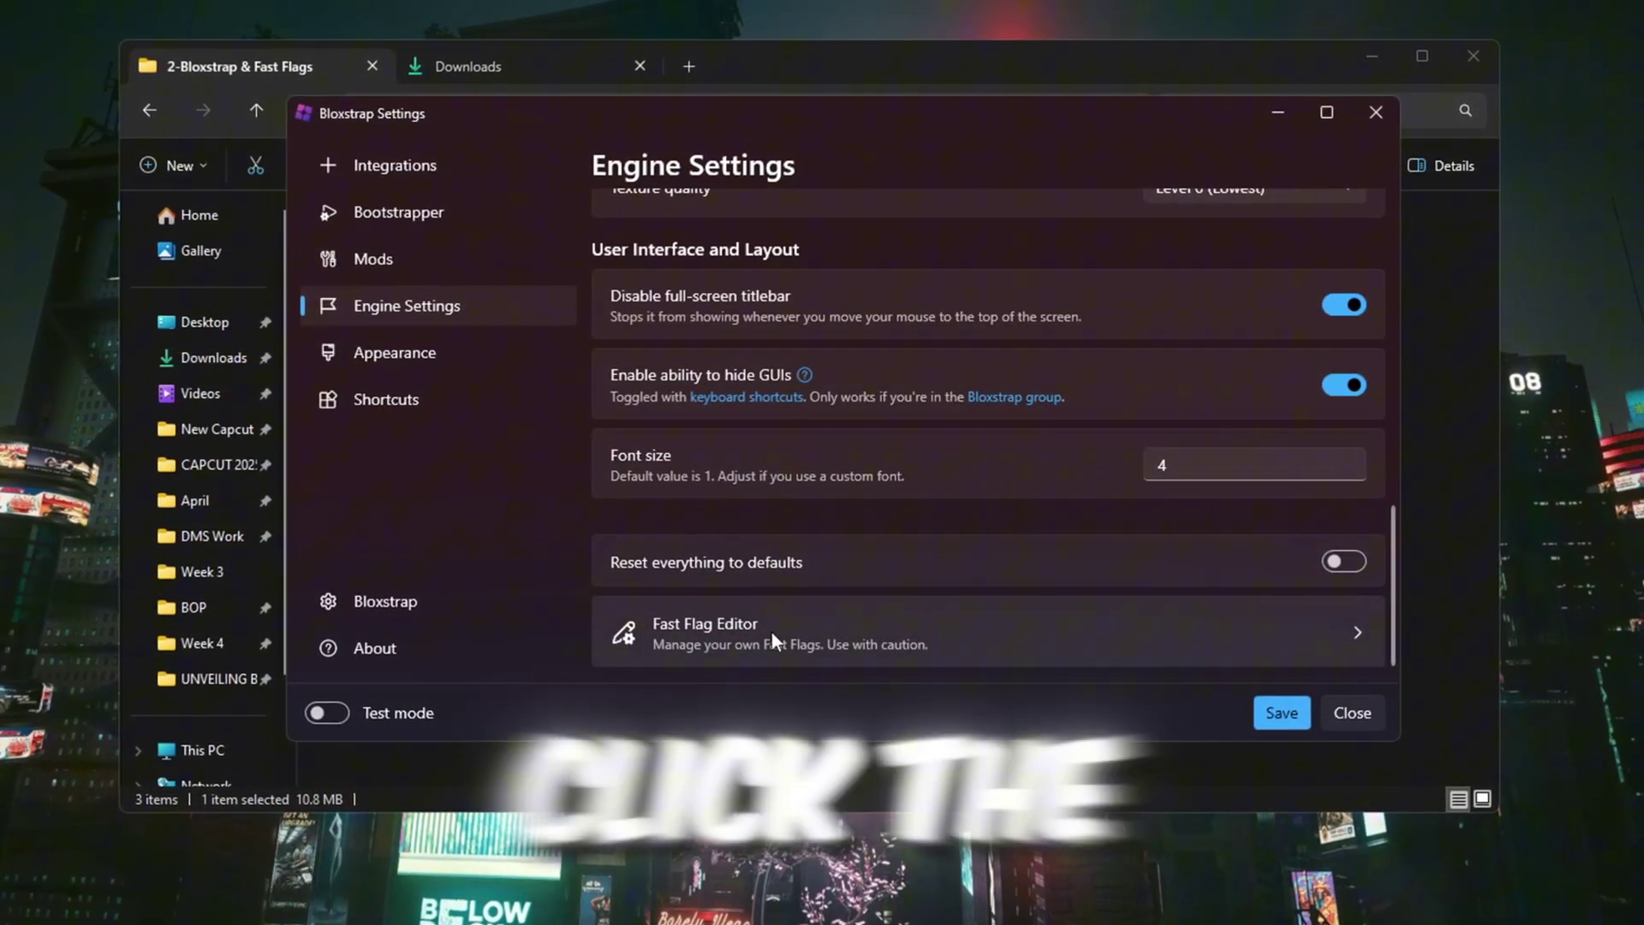
pyautogui.click(769, 636)
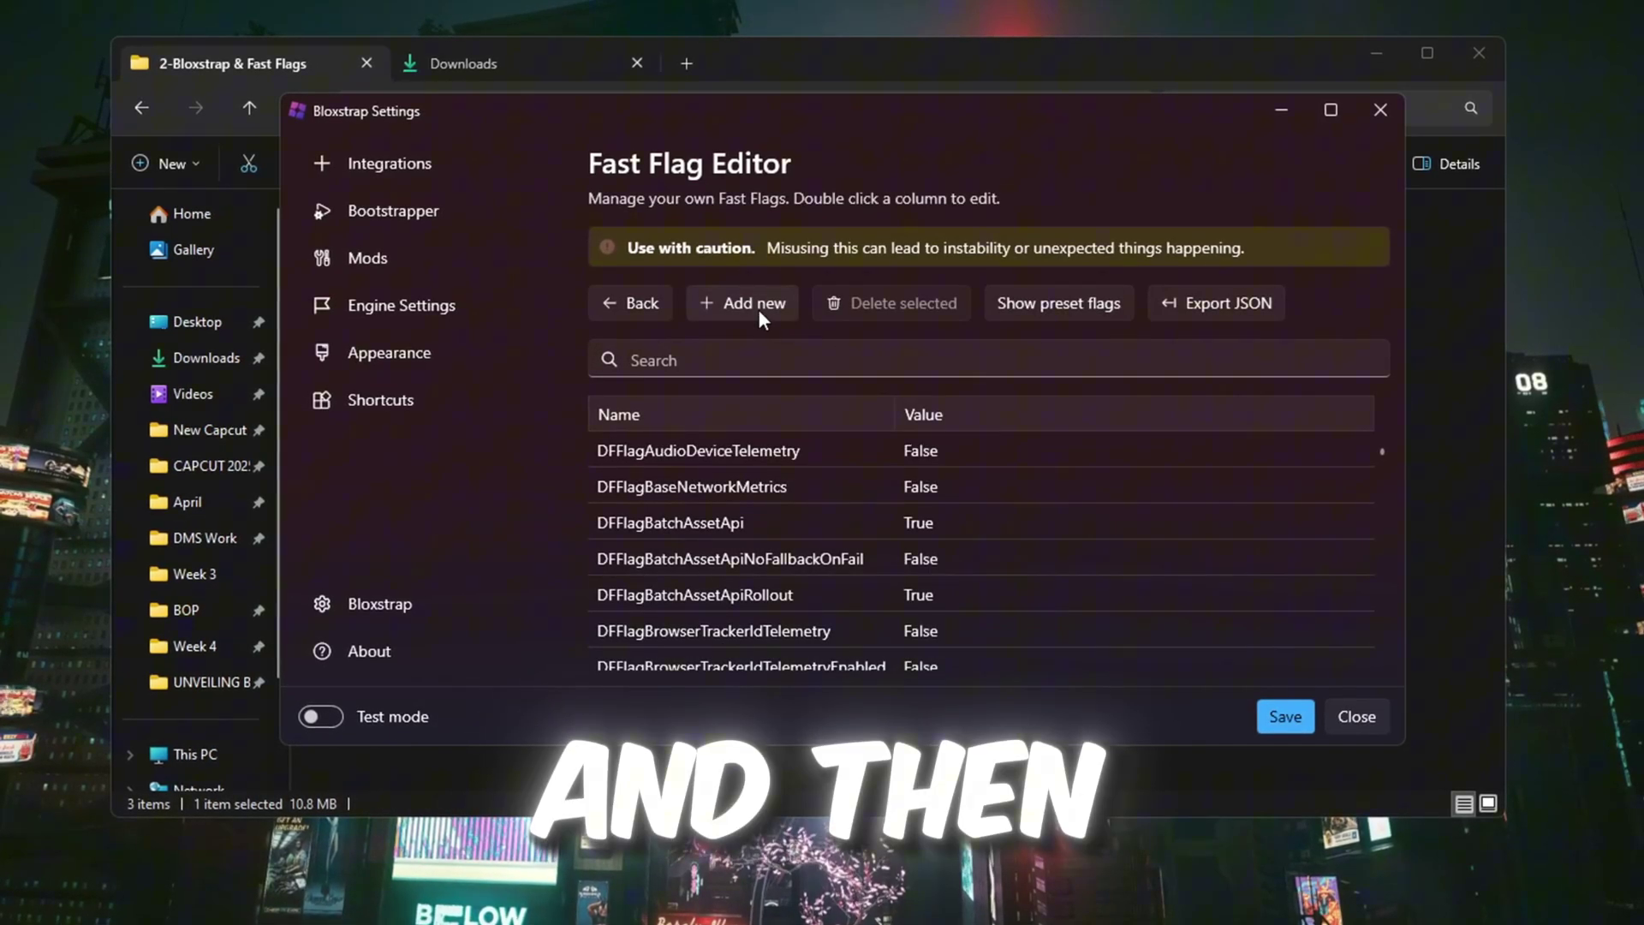
pyautogui.click(759, 311)
pyautogui.click(809, 344)
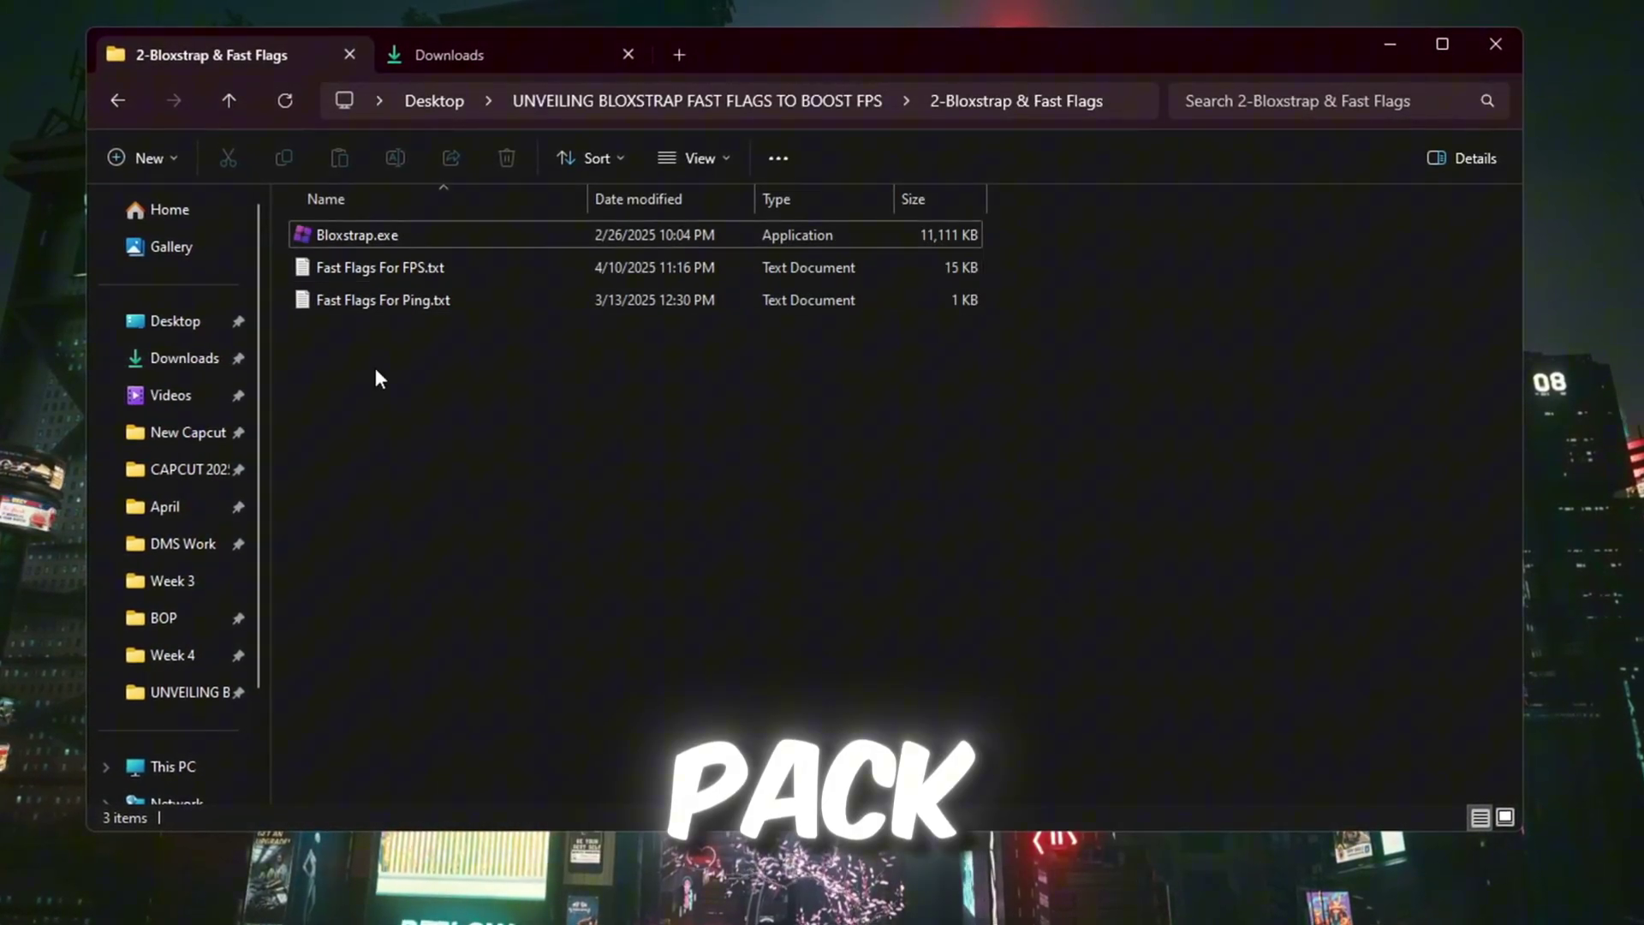
# - Open Fast Flags For FPS.txt from the Bloxstrap folder and copy its entire contents
pyautogui.click(465, 267)
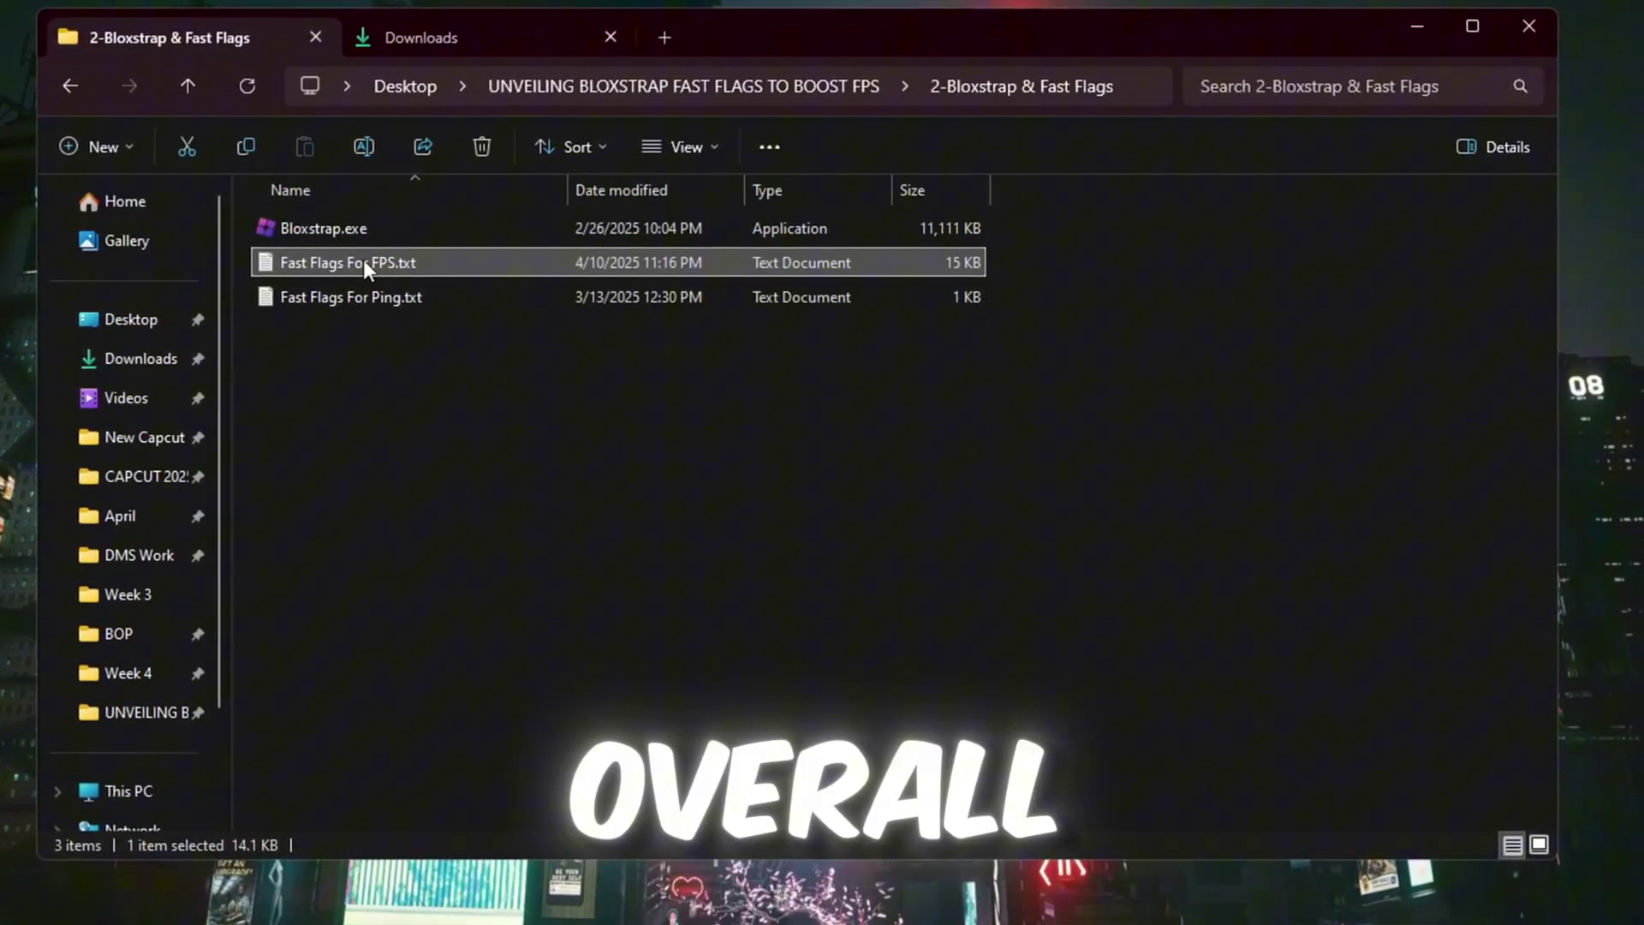
pyautogui.doubleClick(362, 262)
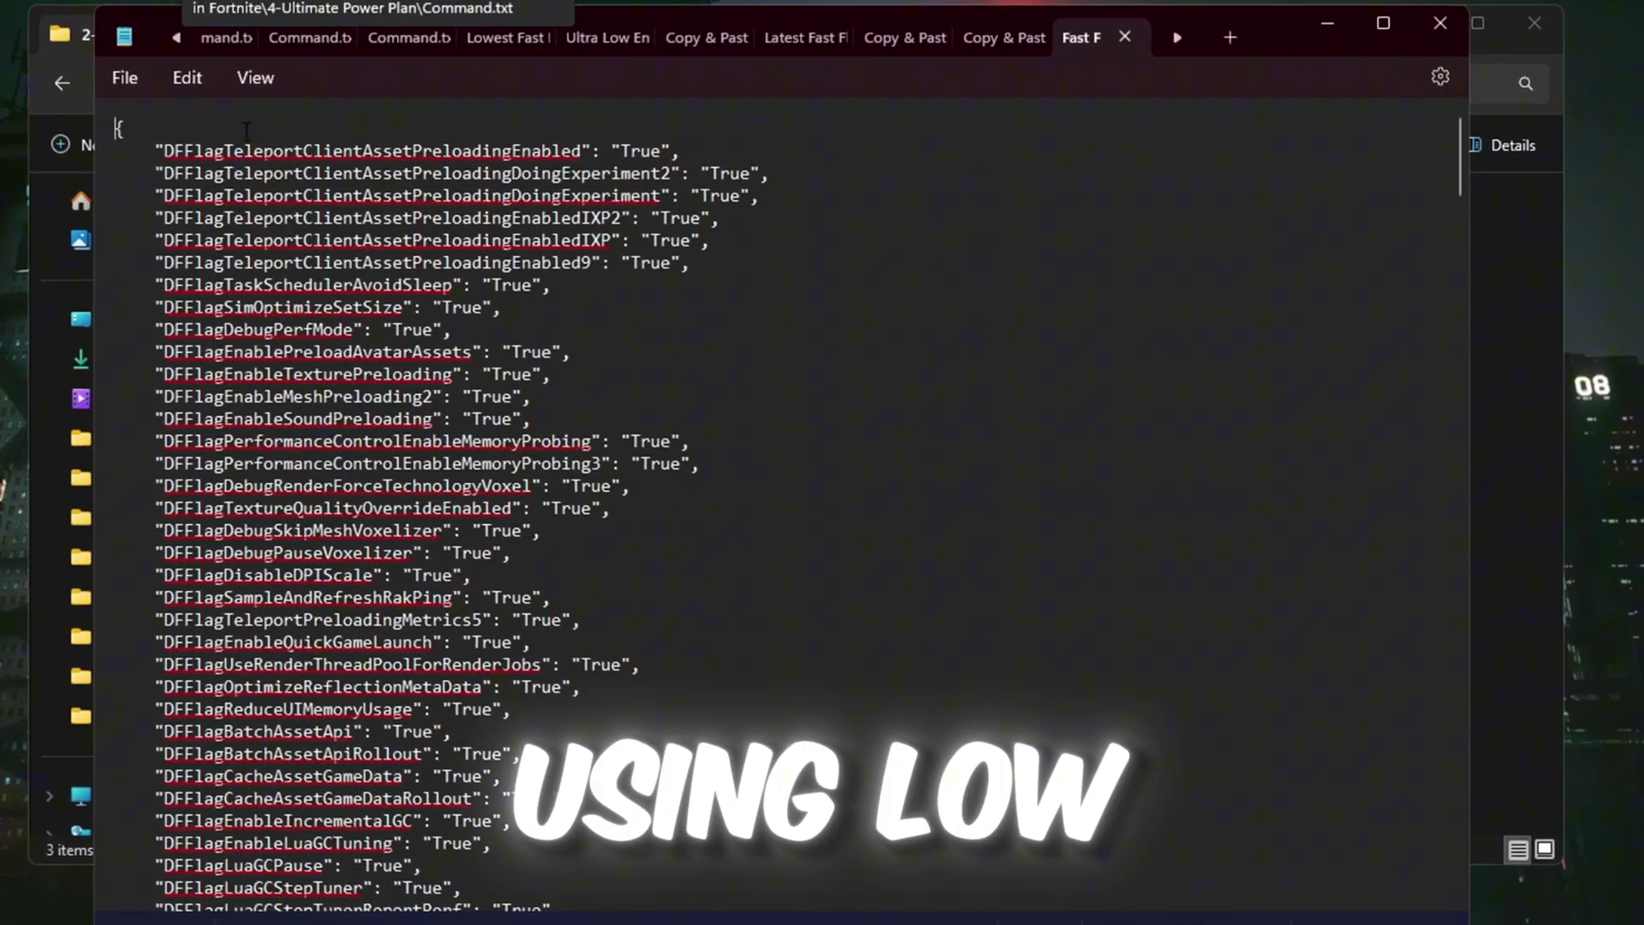
pyautogui.scroll(-20, 562, 241)
pyautogui.scroll(-15, 554, 261)
pyautogui.scroll(3, 548, 257)
pyautogui.hotkey('ctrl', 'a')
pyautogui.rightClick(418, 283)
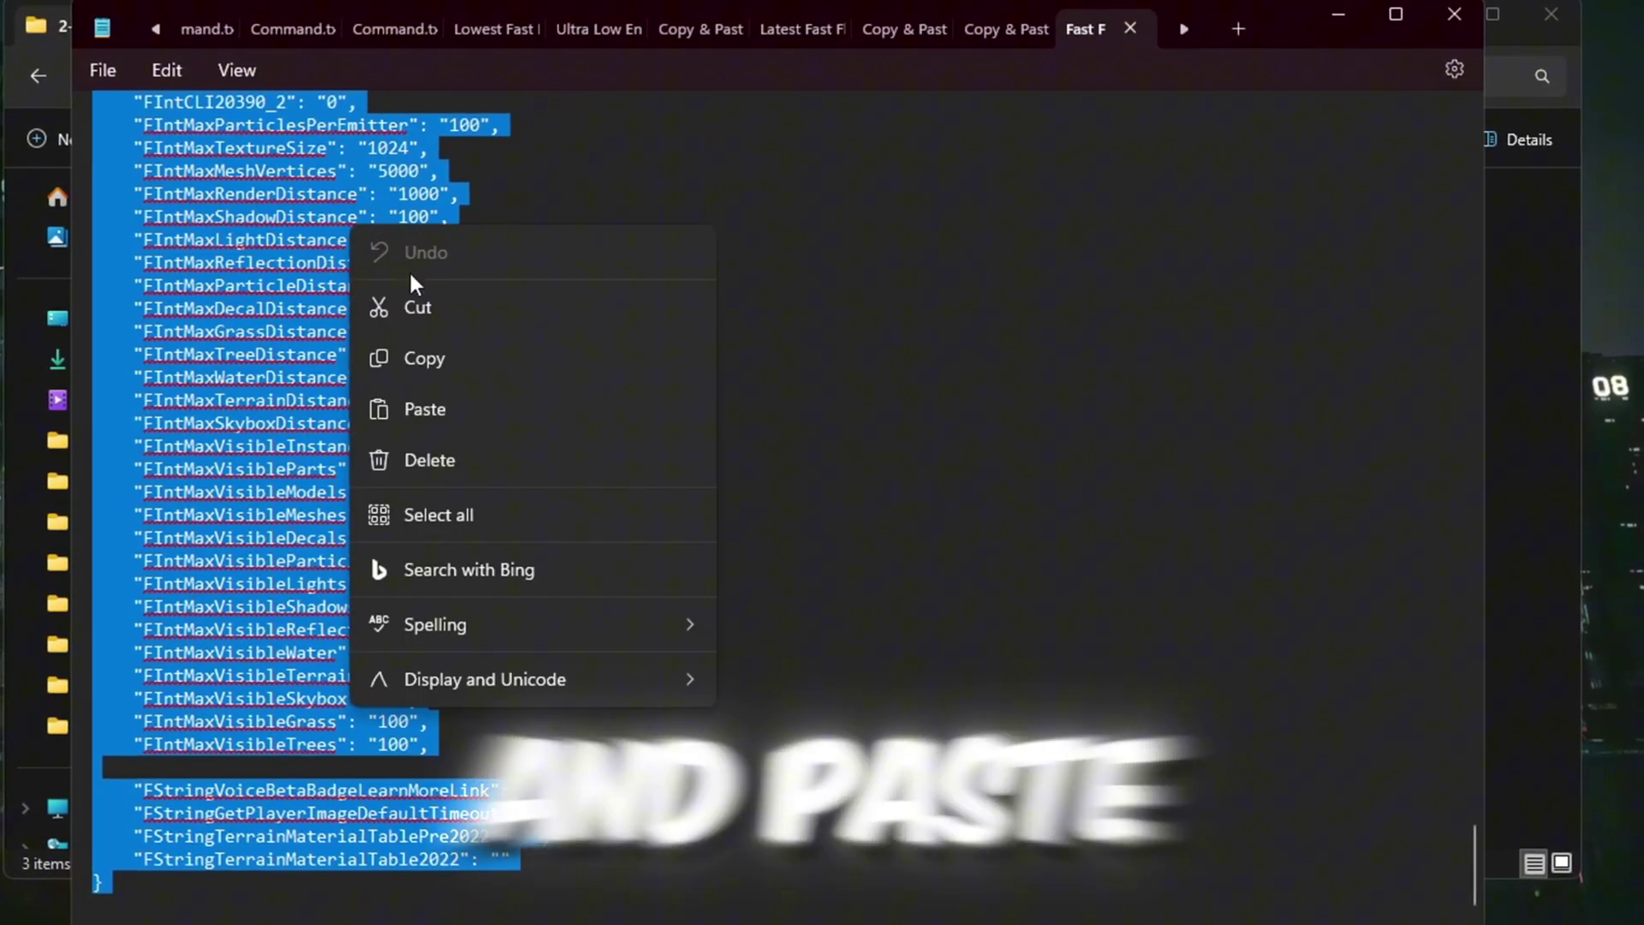
pyautogui.click(447, 364)
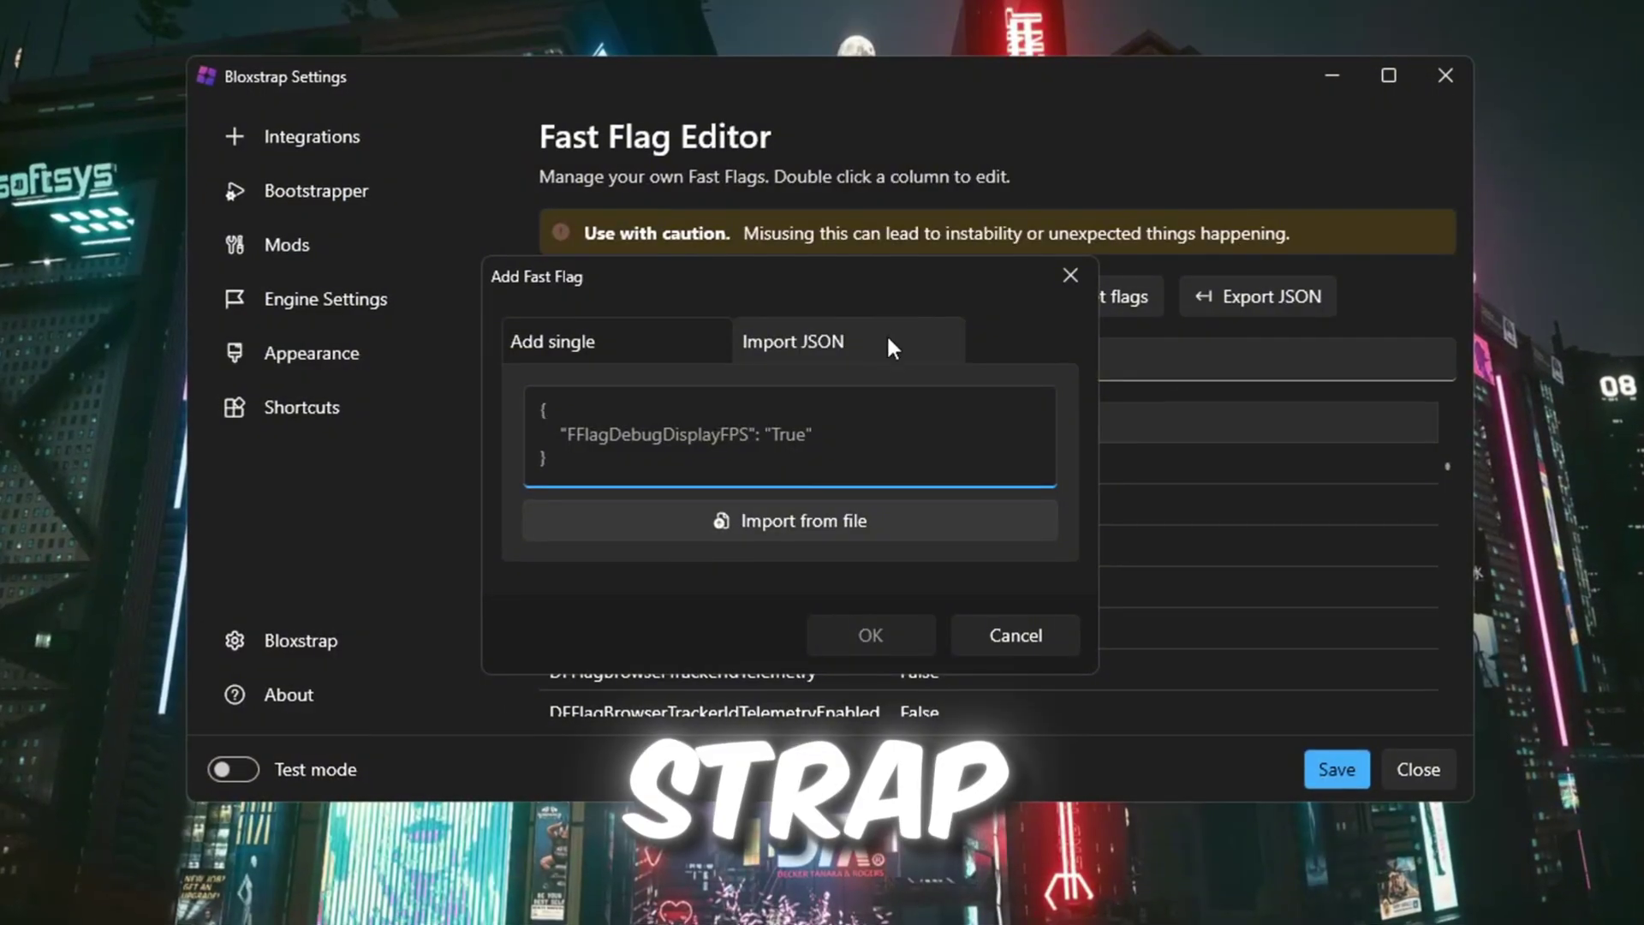
# - Import the copied JSON flags into Bloxstrap, accepting the large configuration and the overwriting of conflicting values
pyautogui.hotkey('ctrl', 'v')
pyautogui.click(870, 634)
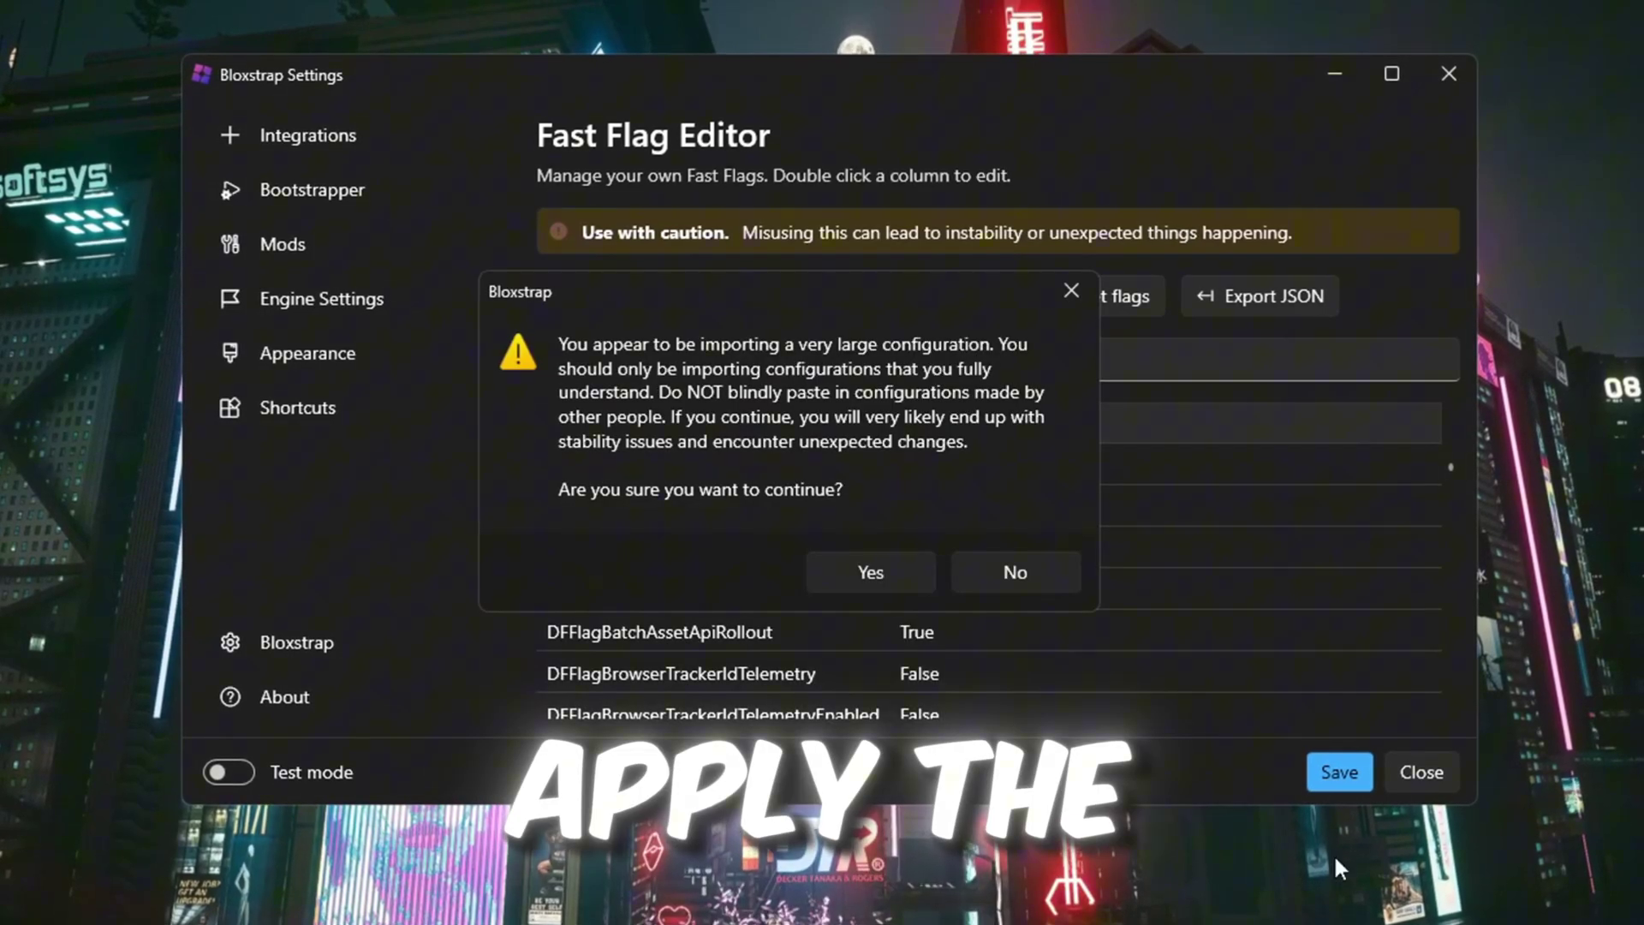
pyautogui.click(866, 555)
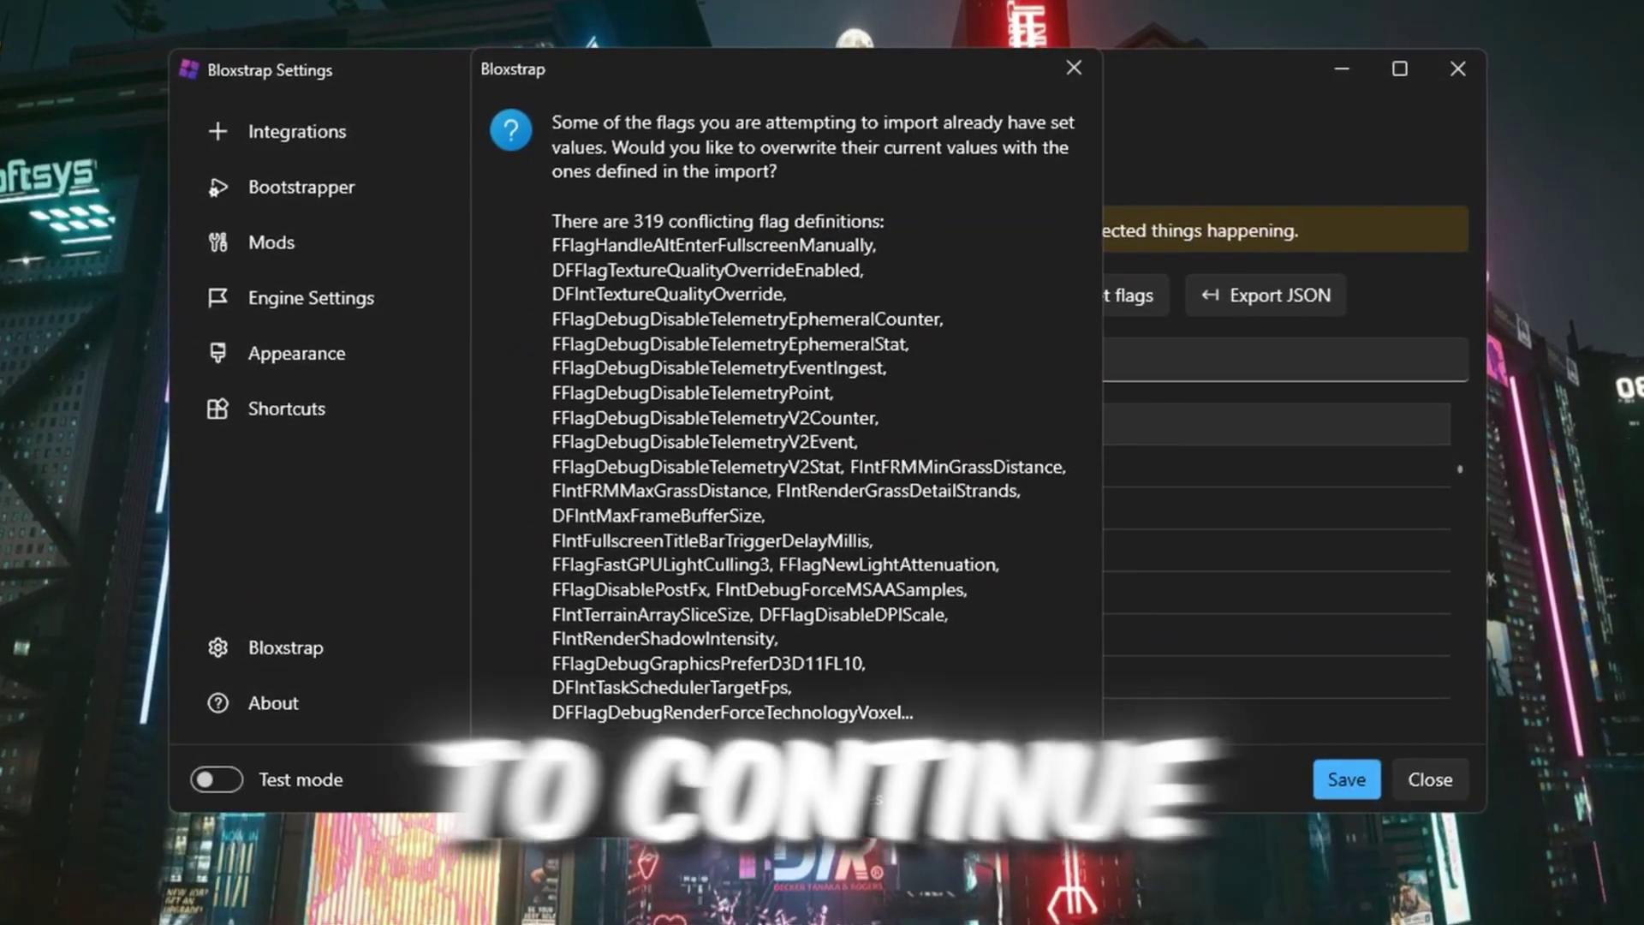
pyautogui.press('Return')
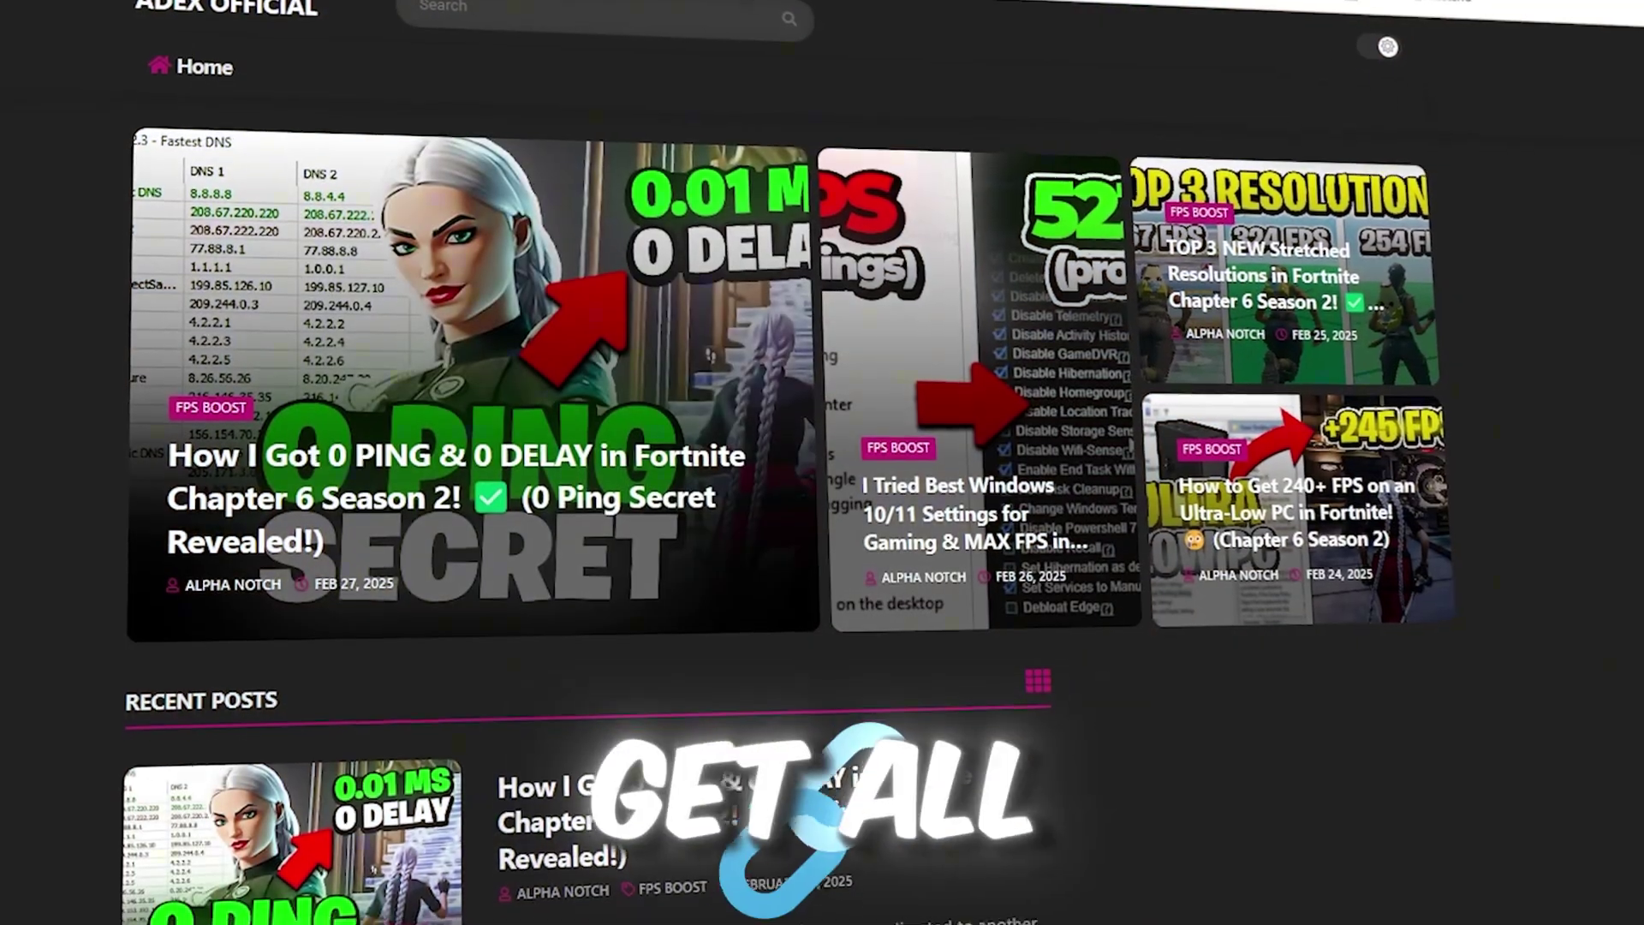
pyautogui.scroll(-2, 823, 463)
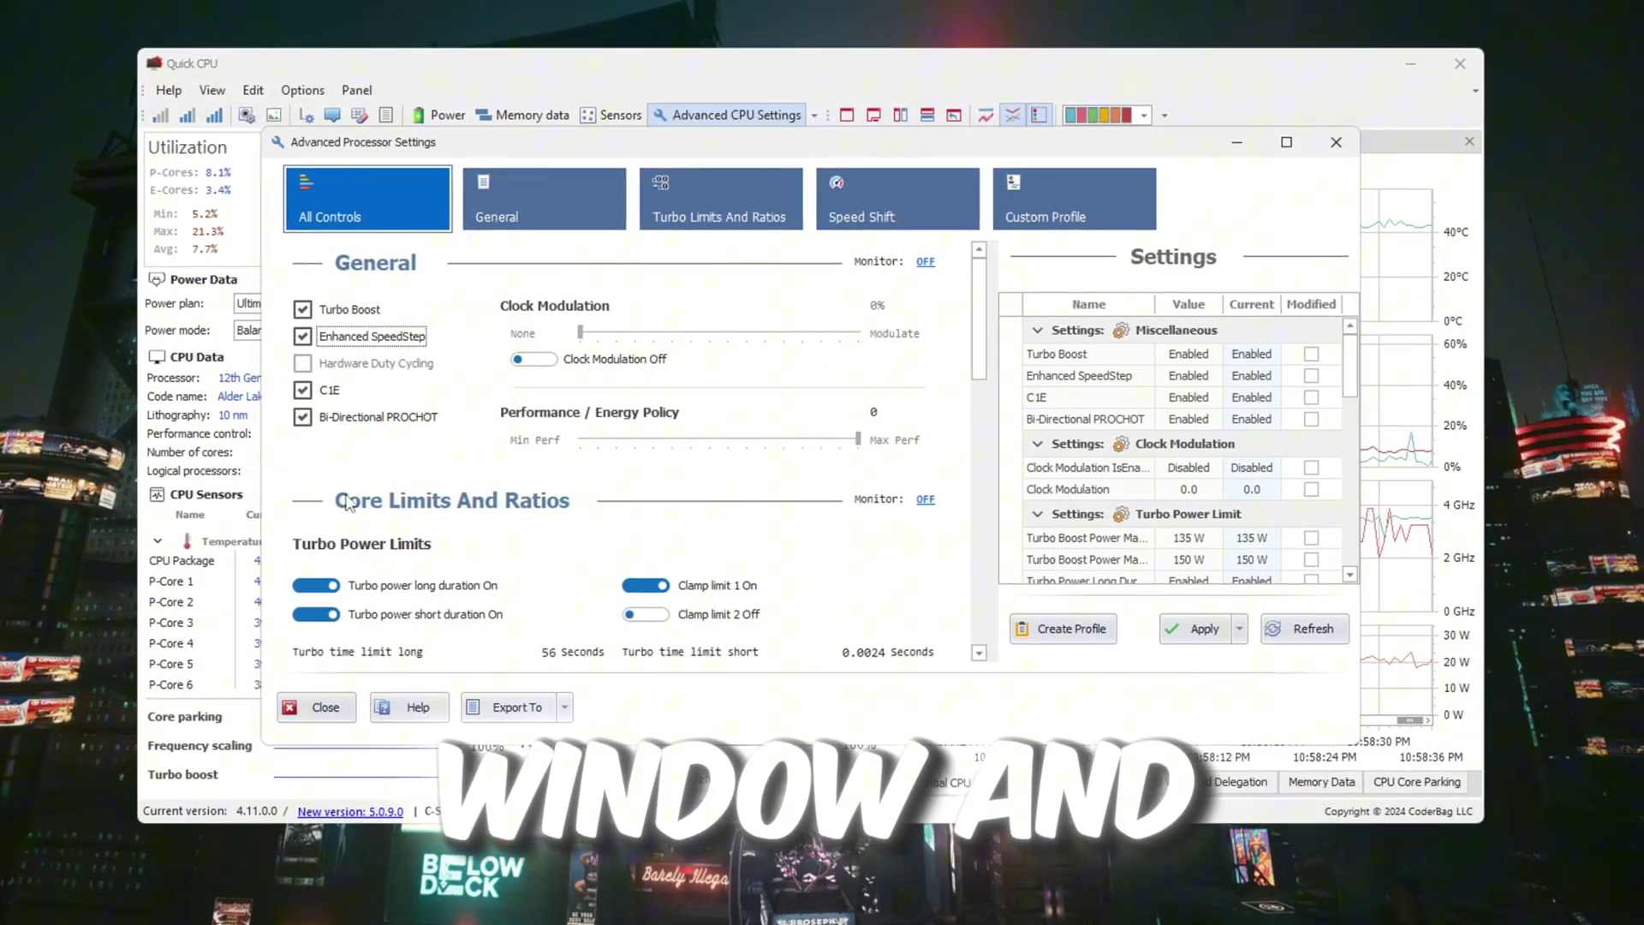
# - Close the Advanced Processor Settings window in Quick CPU
pyautogui.click(1336, 142)
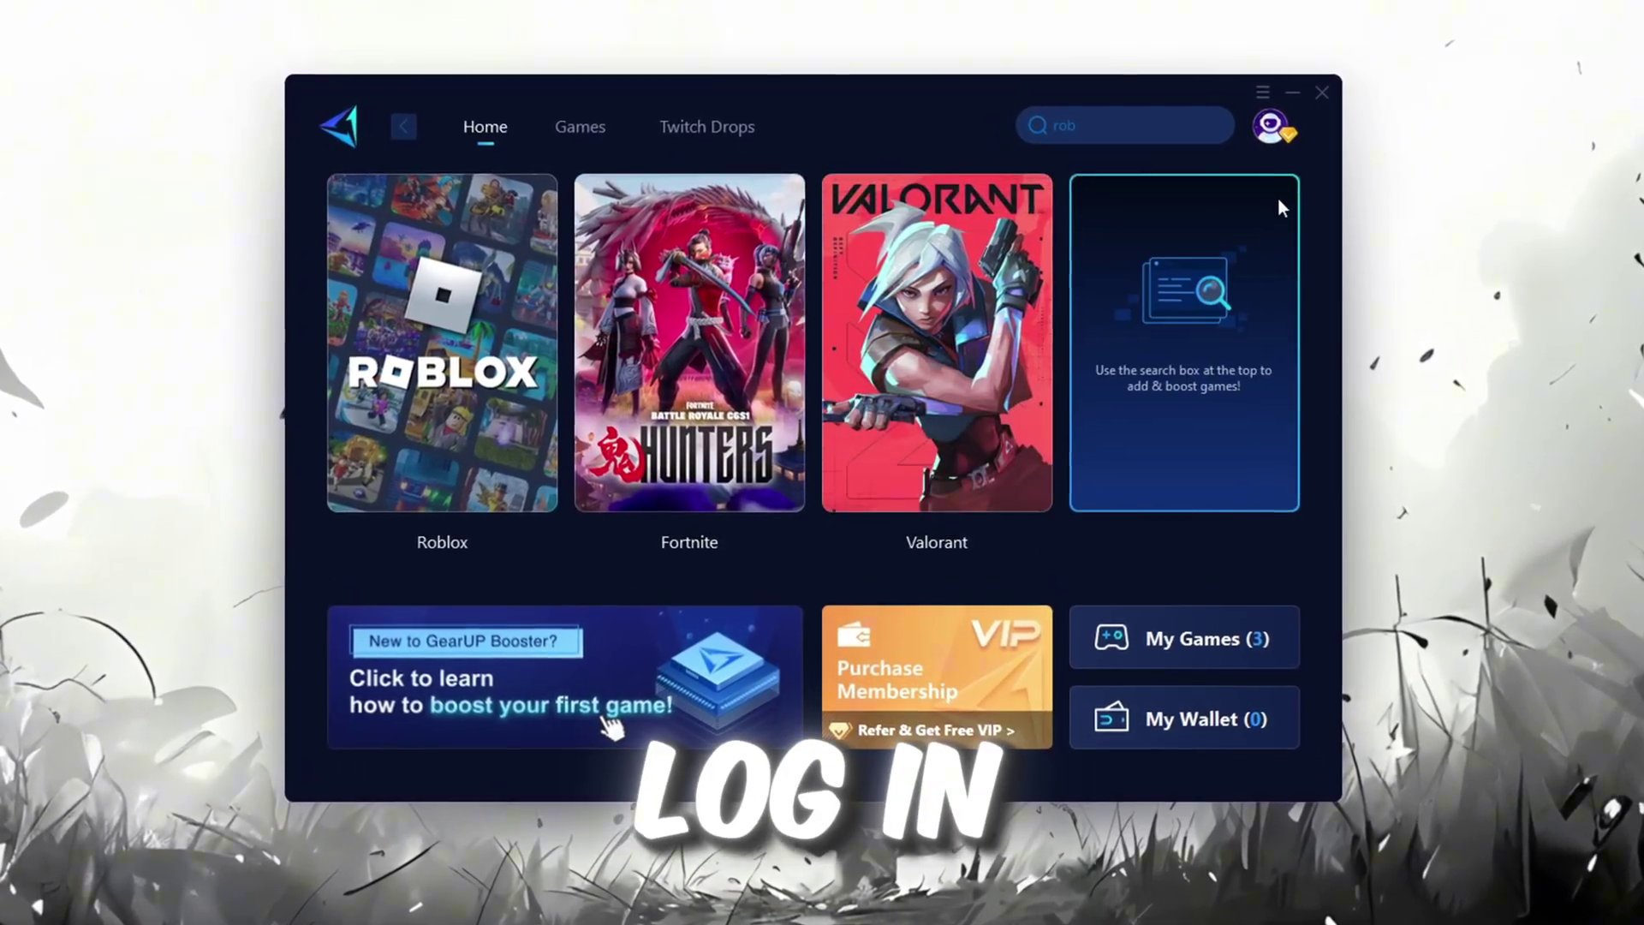
# - Open the catalogue of supported games in GearUP Booster
pyautogui.moveTo(1261, 132)
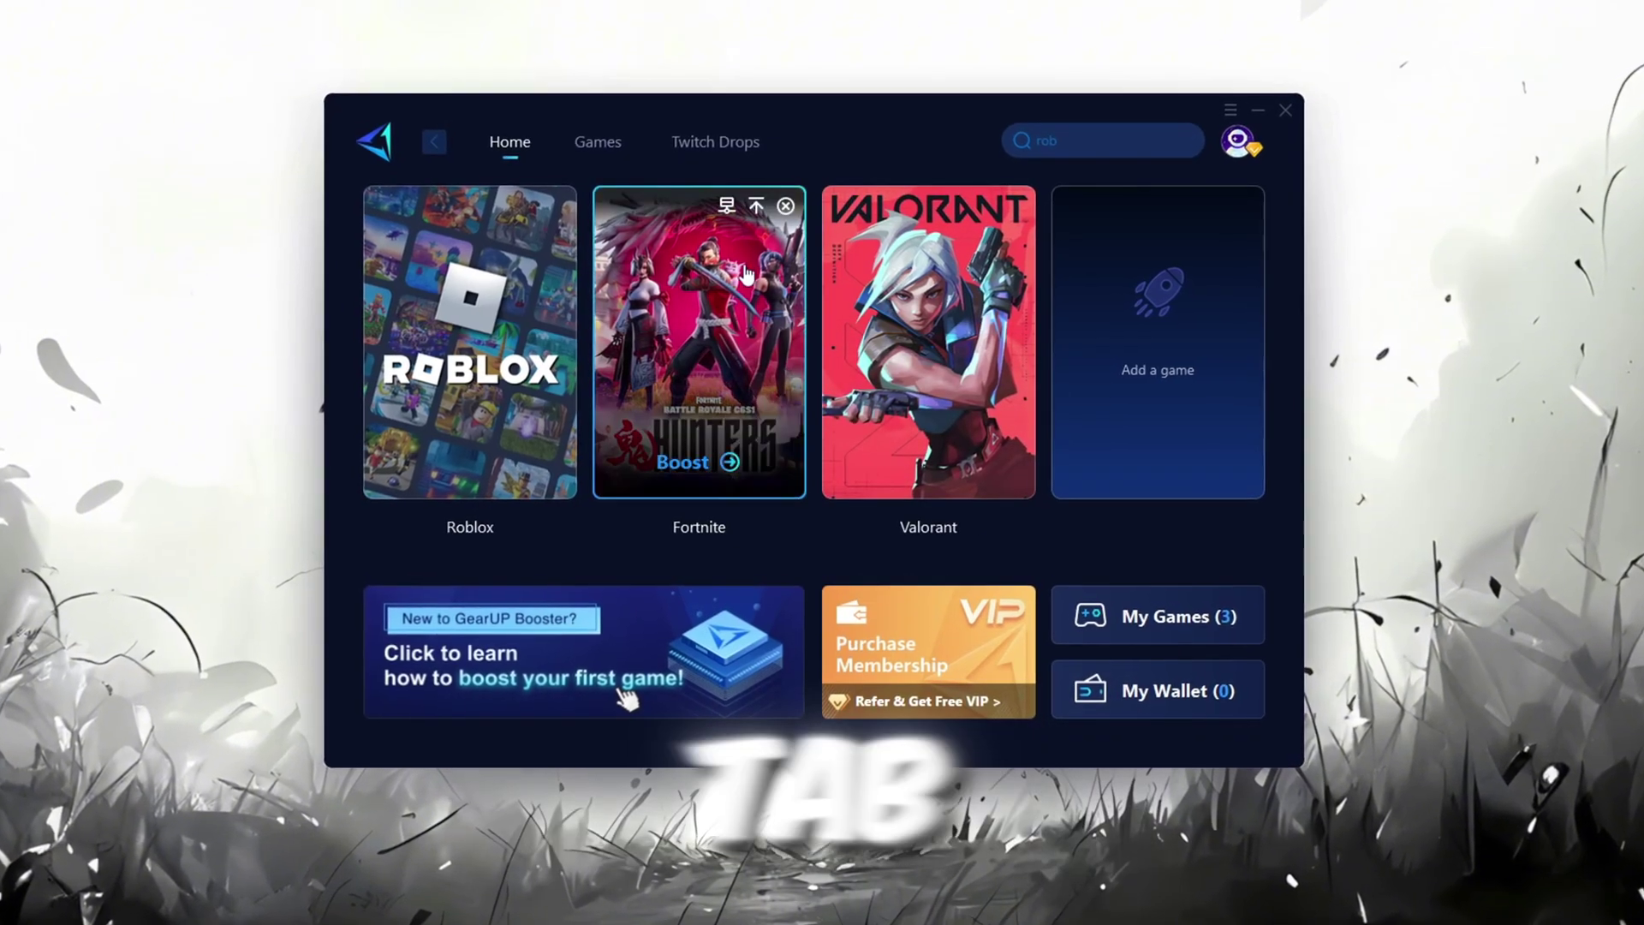
pyautogui.click(599, 143)
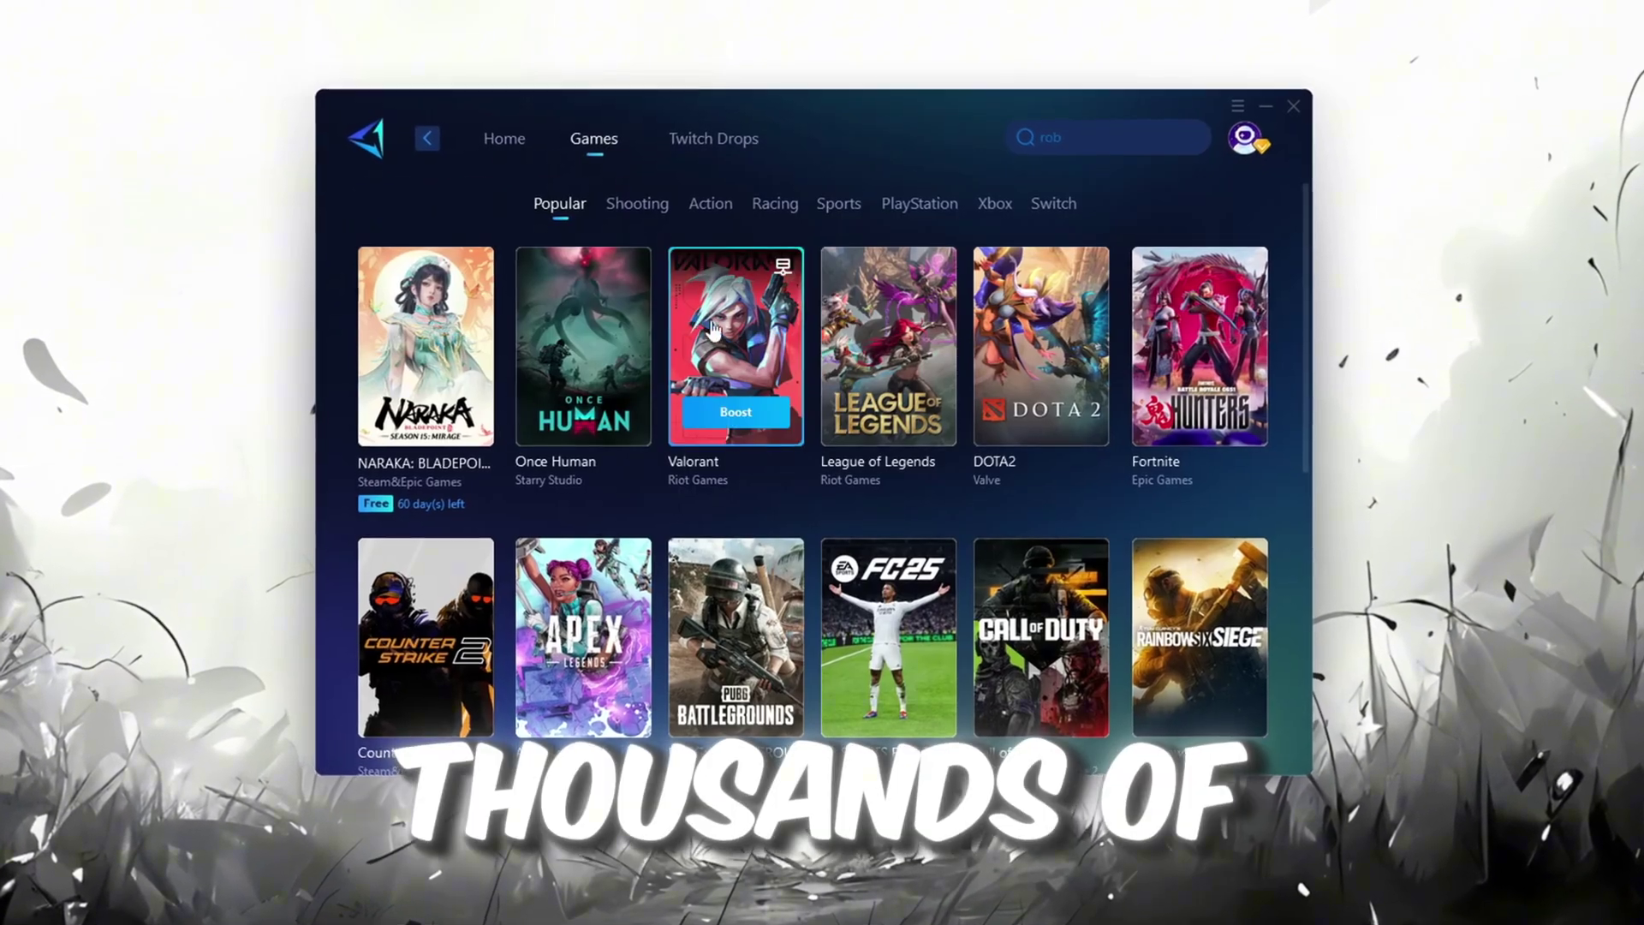
# - Browse the popular games catalogue, return to the home page and start the boost for Roblox
pyautogui.scroll(-5, 796, 446)
pyautogui.scroll(5, 730, 284)
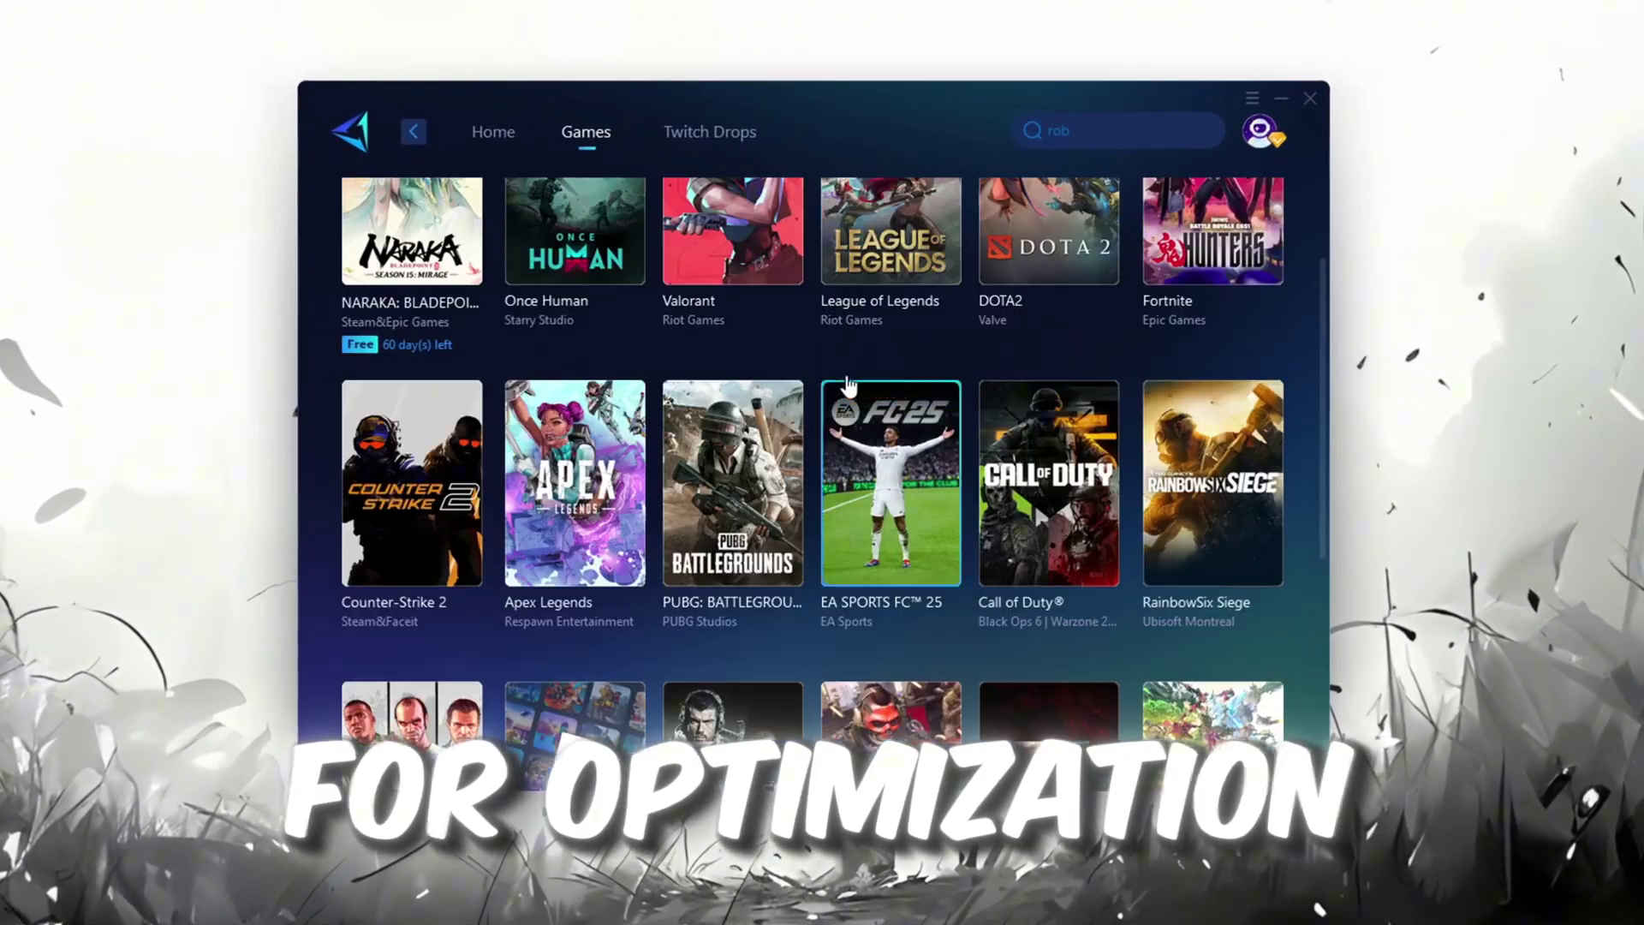
pyautogui.click(484, 129)
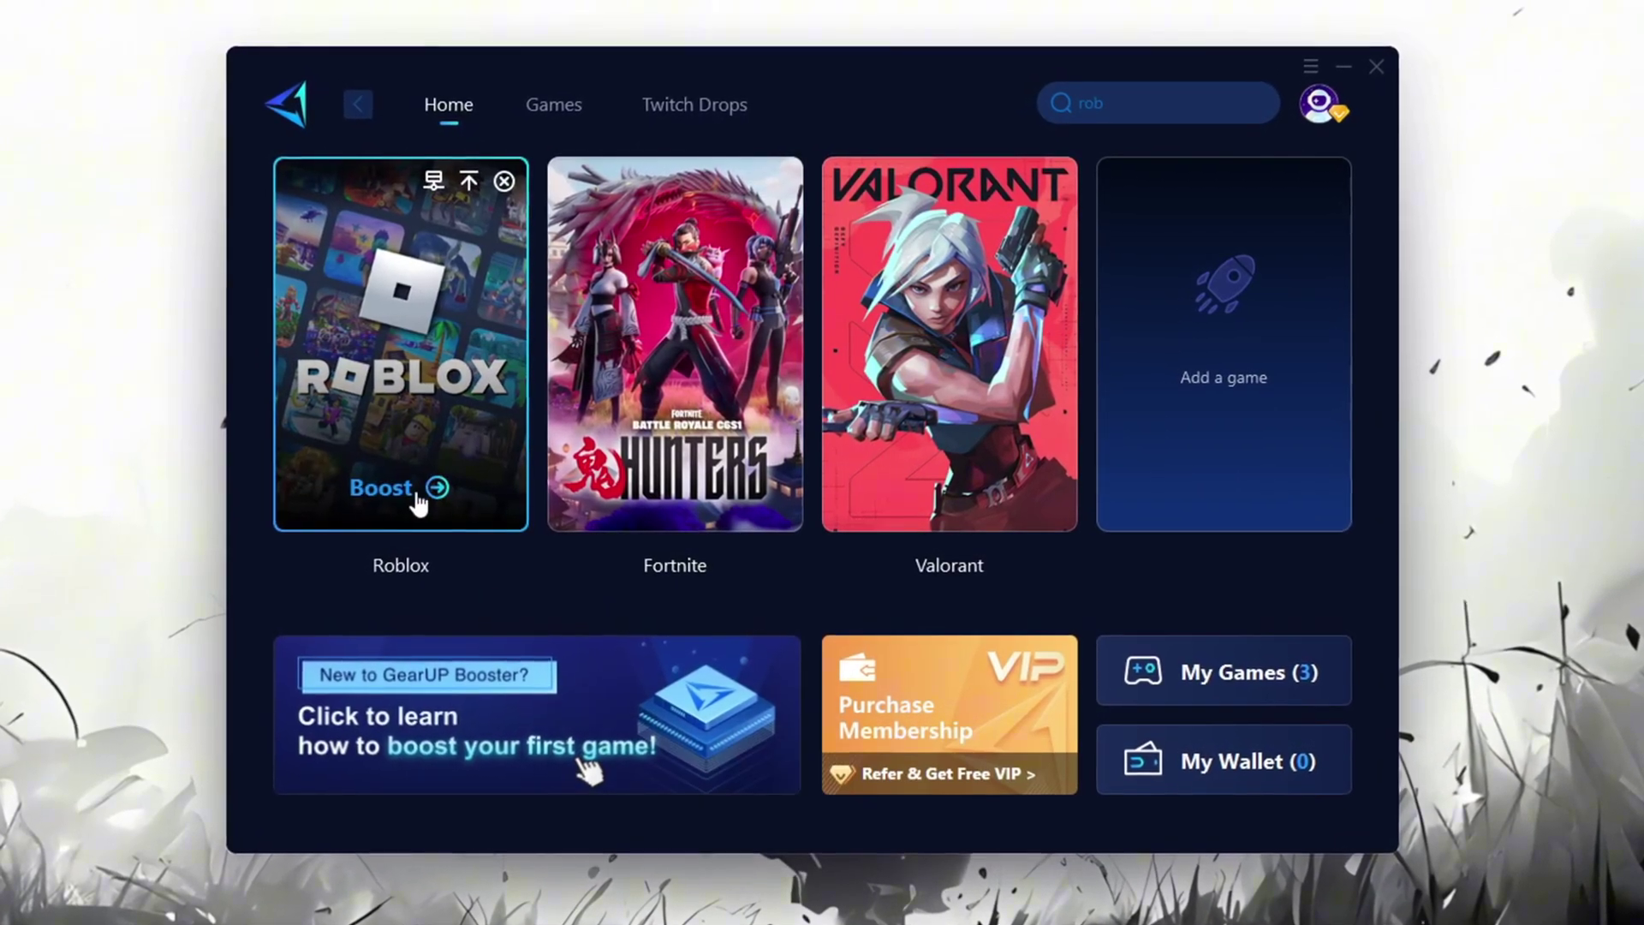
pyautogui.click(391, 494)
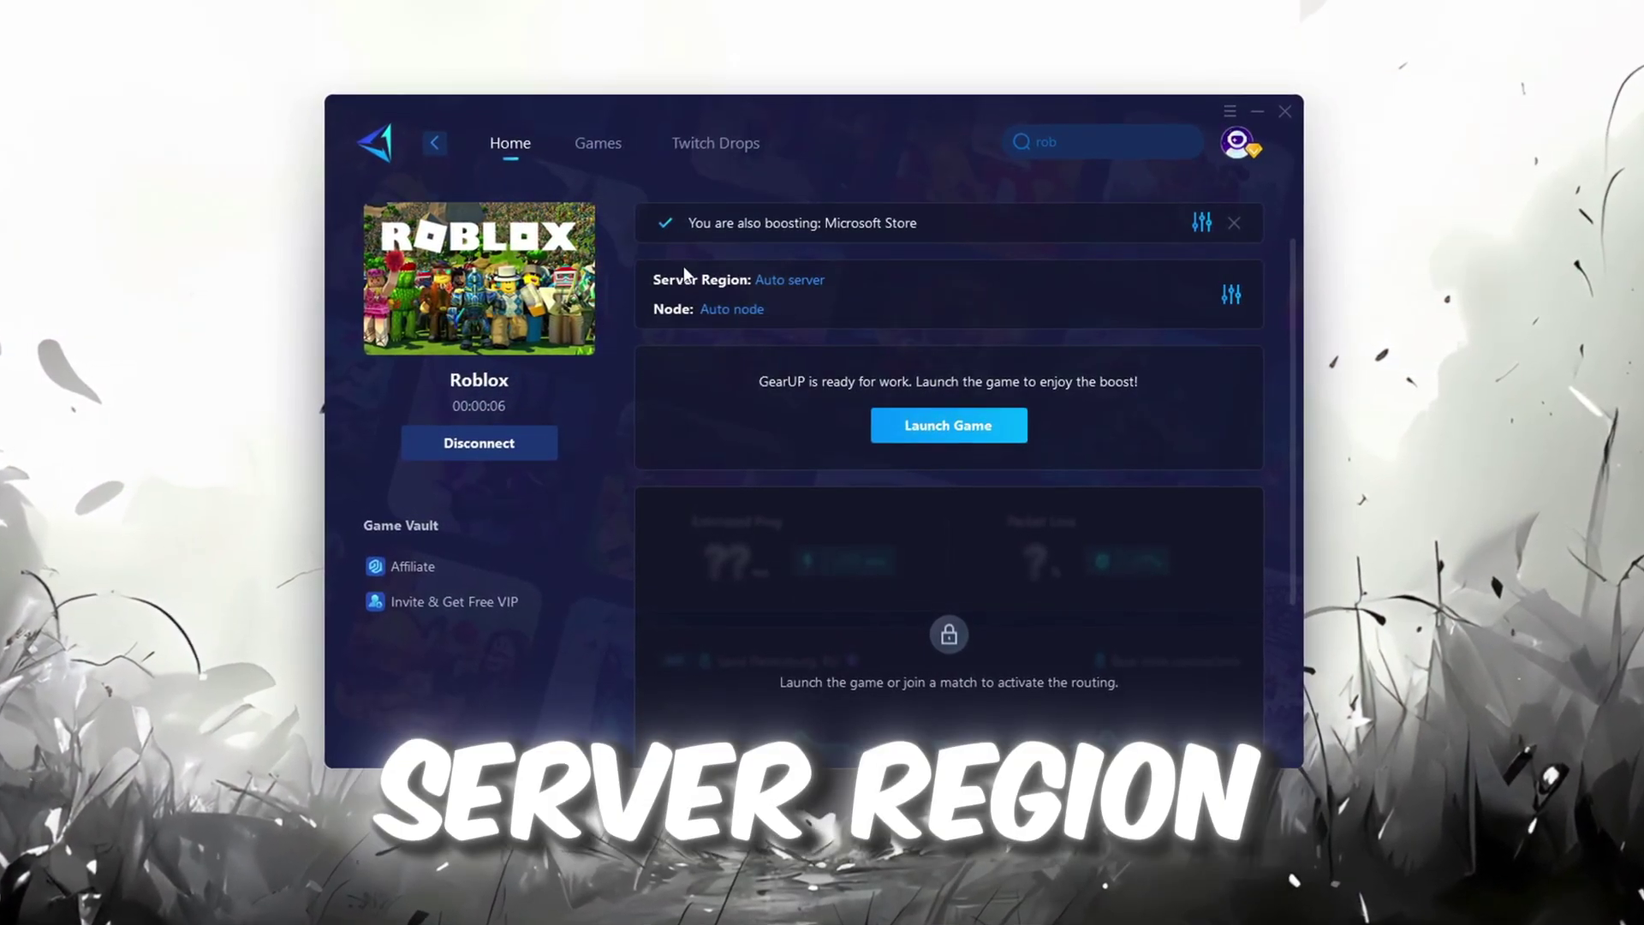
# - Look through the game server regions offered for Roblox and close the list without choosing one
pyautogui.click(789, 281)
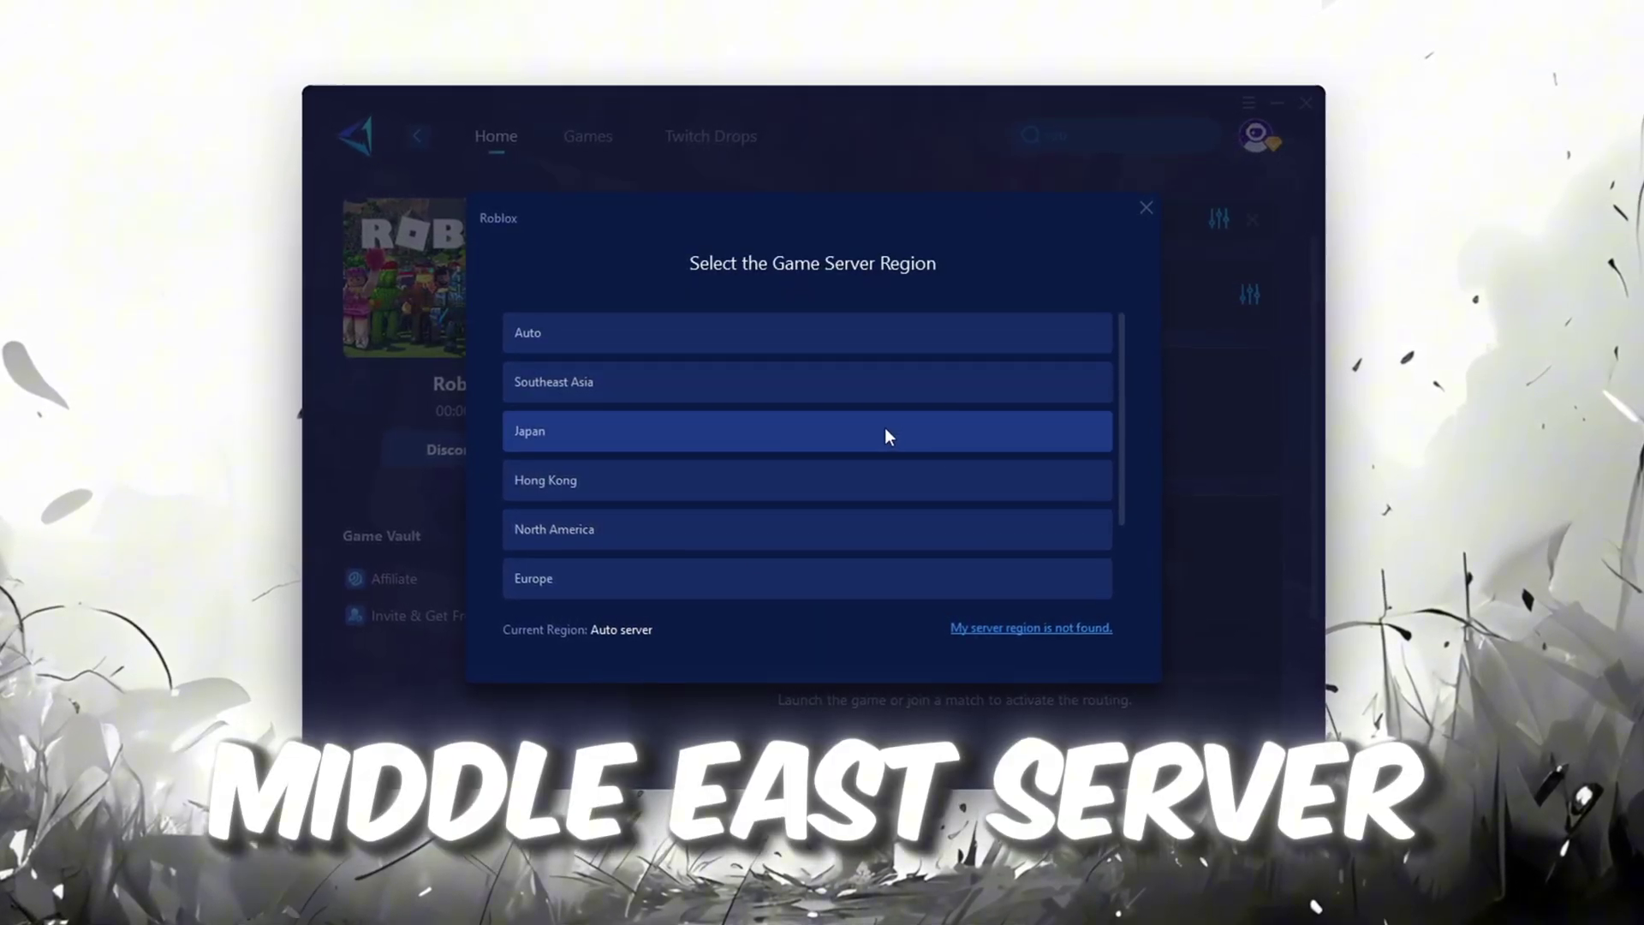
pyautogui.scroll(-2, 822, 437)
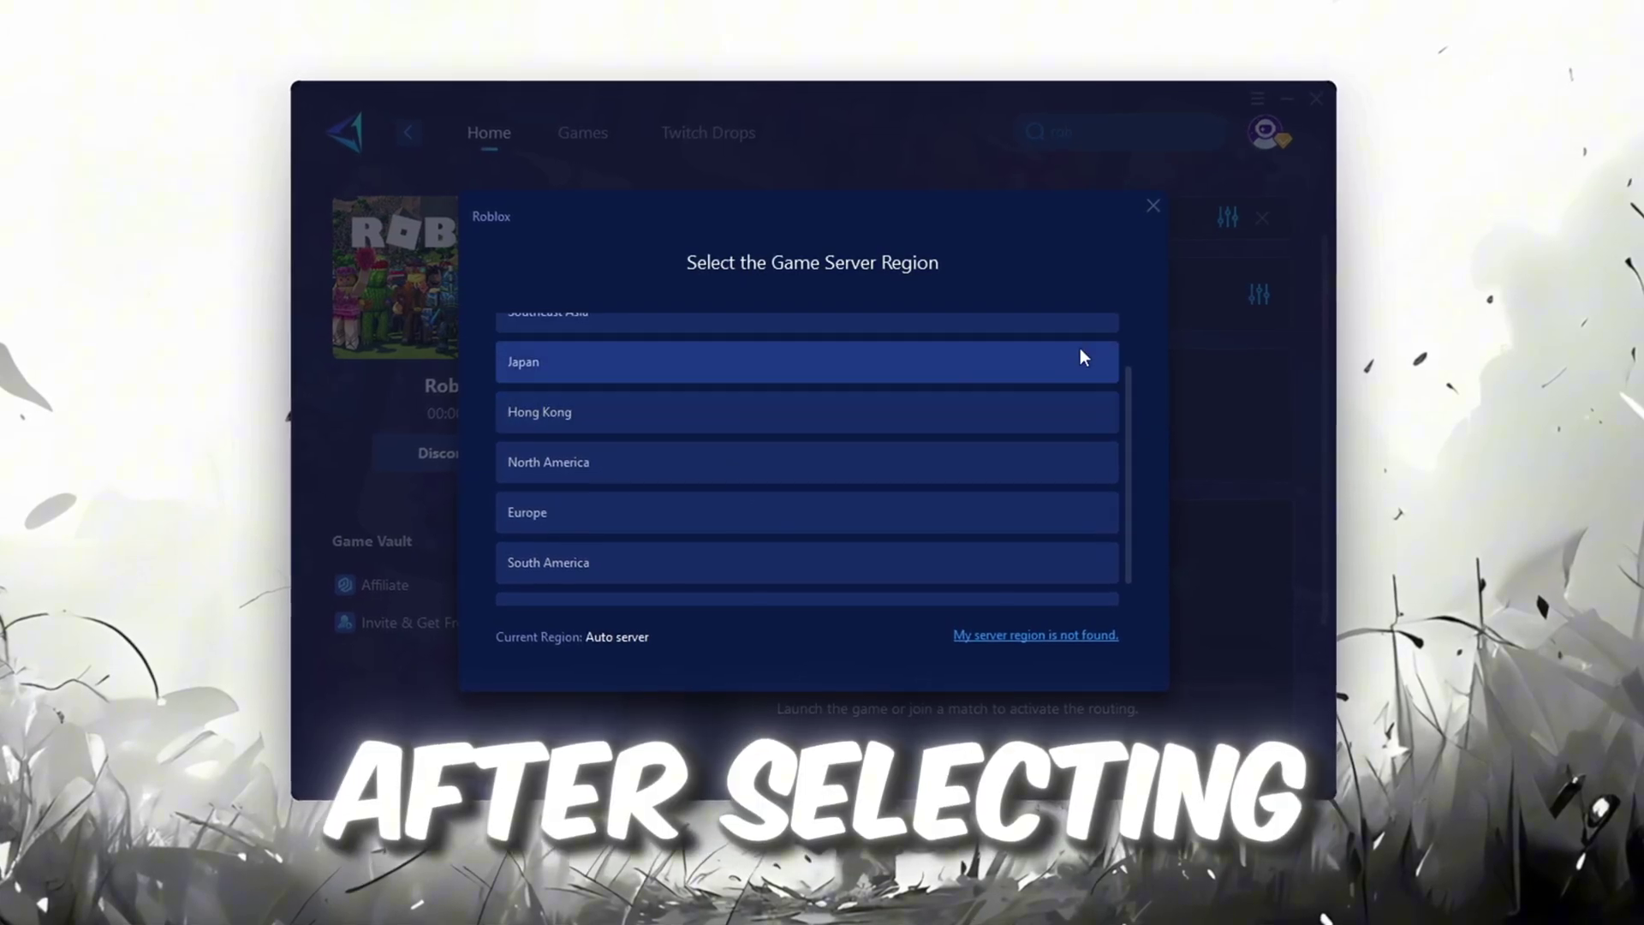
pyautogui.click(1154, 208)
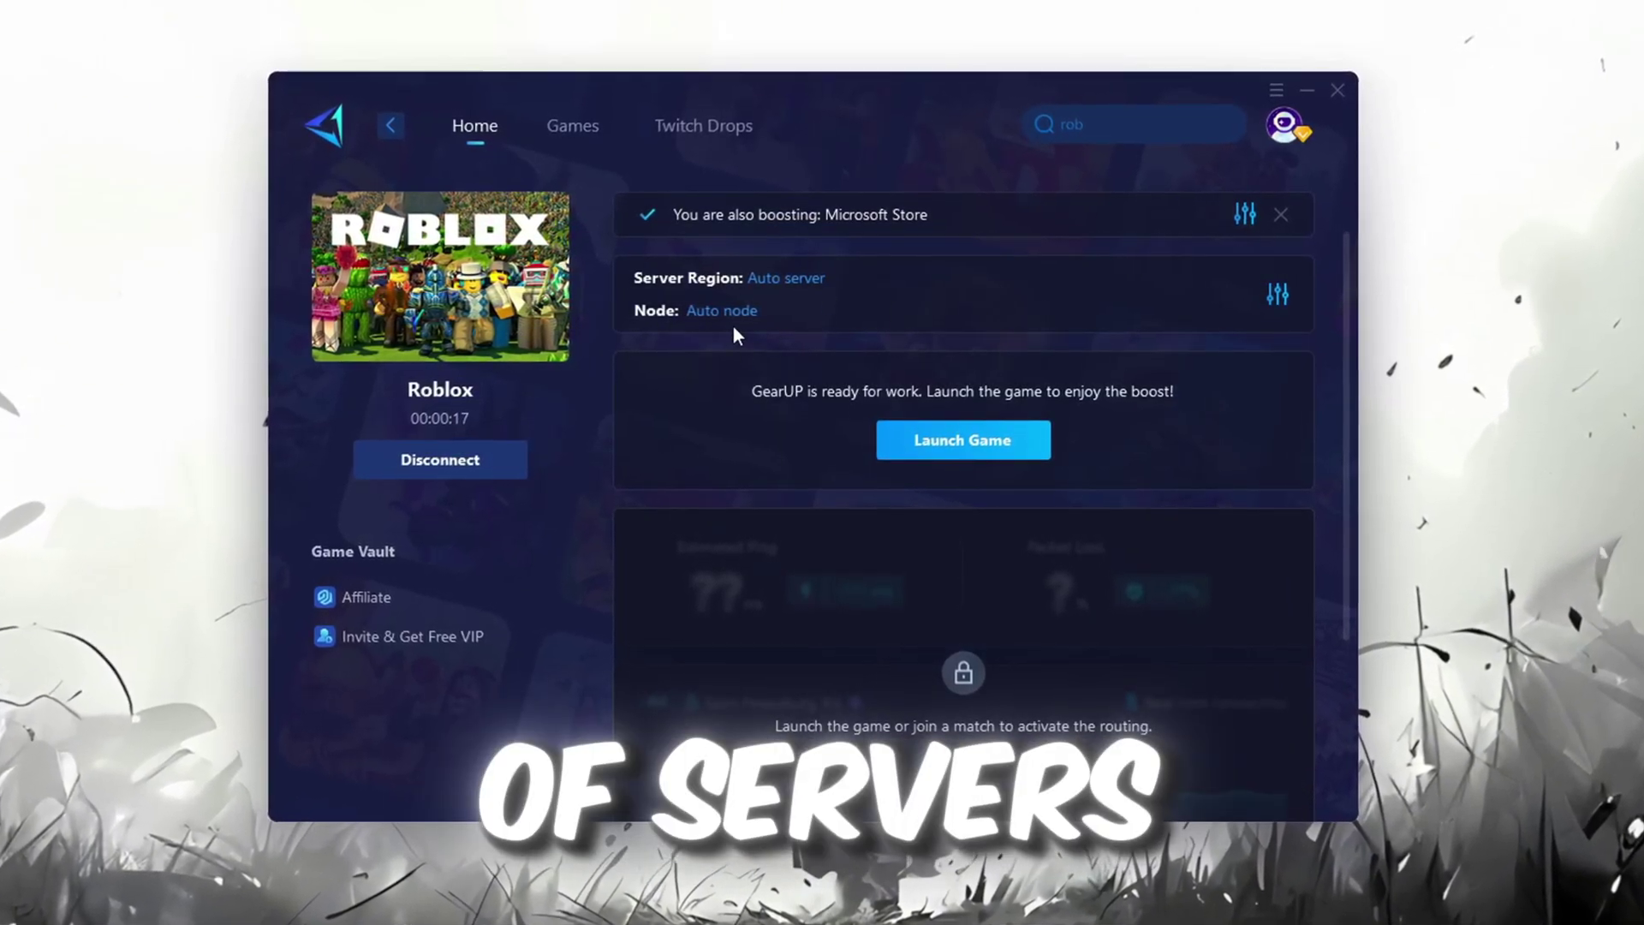
# - Look through the available Roblox server nodes and their pings, dismiss the list and close the GearUP Booster window
pyautogui.click(735, 311)
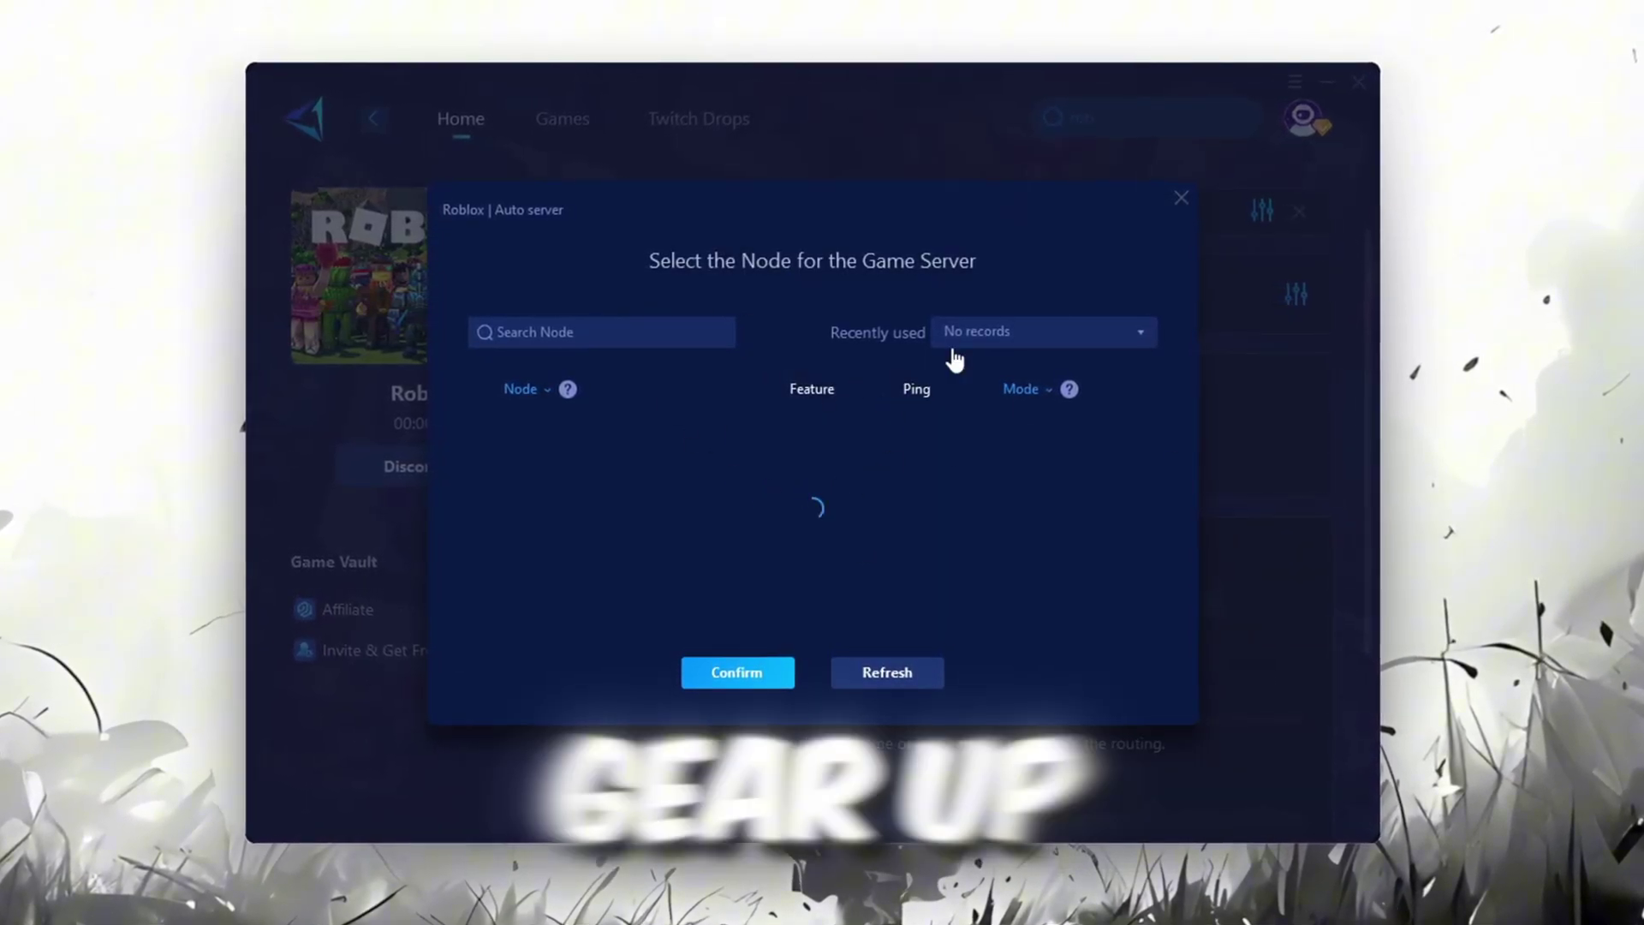
pyautogui.scroll(-3, 788, 462)
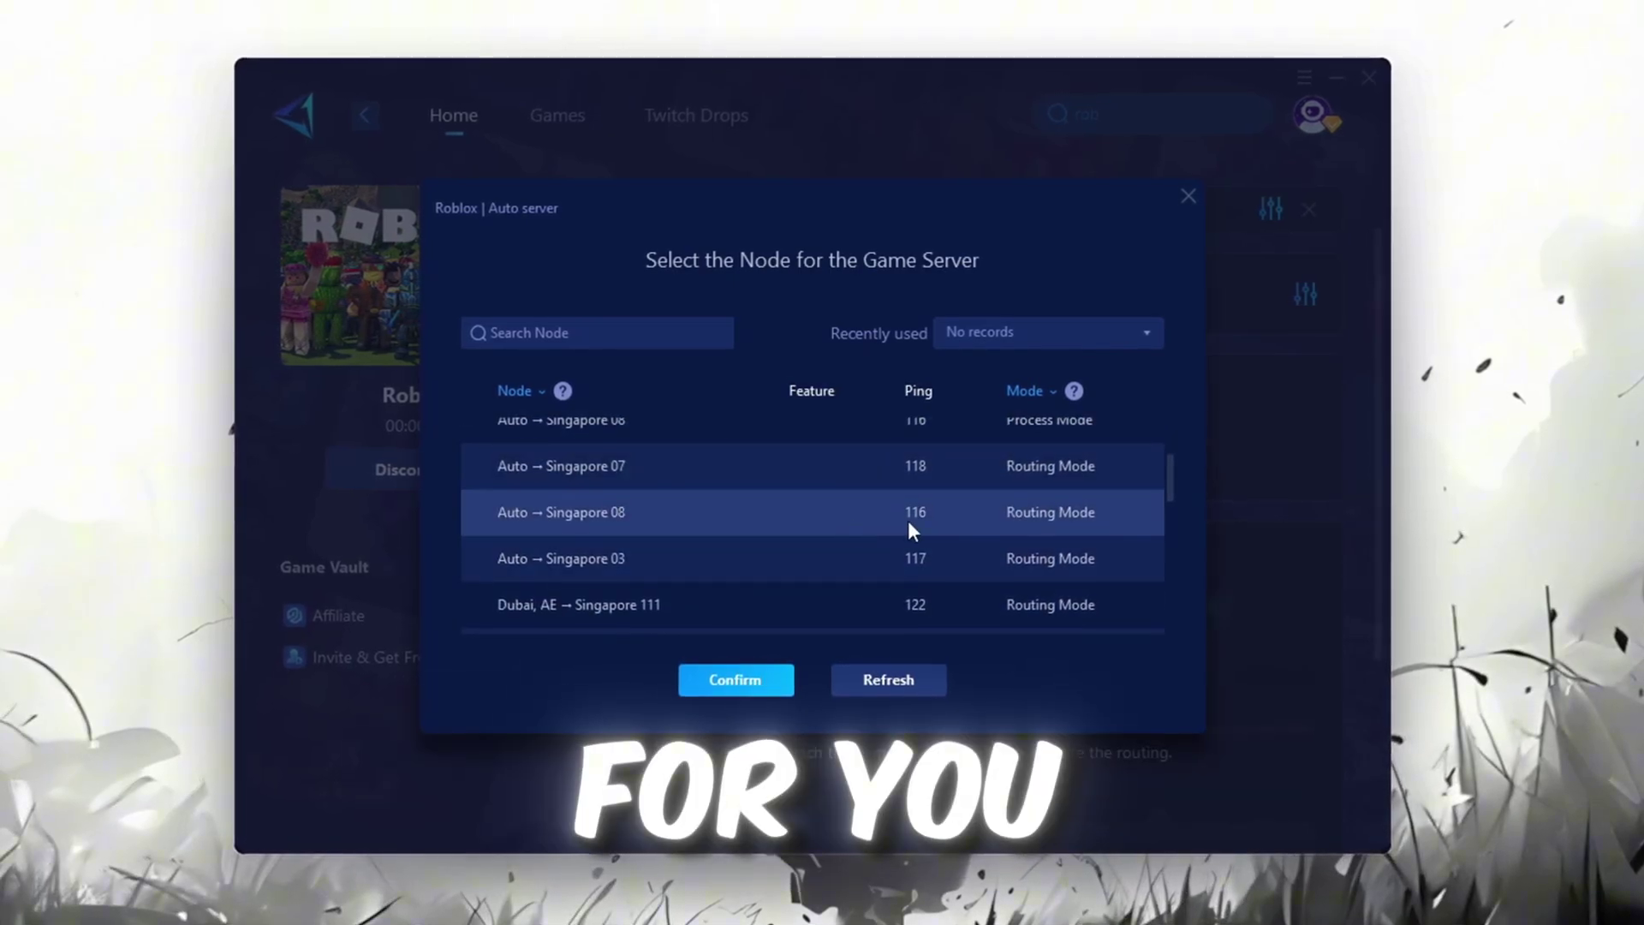
pyautogui.click(1187, 200)
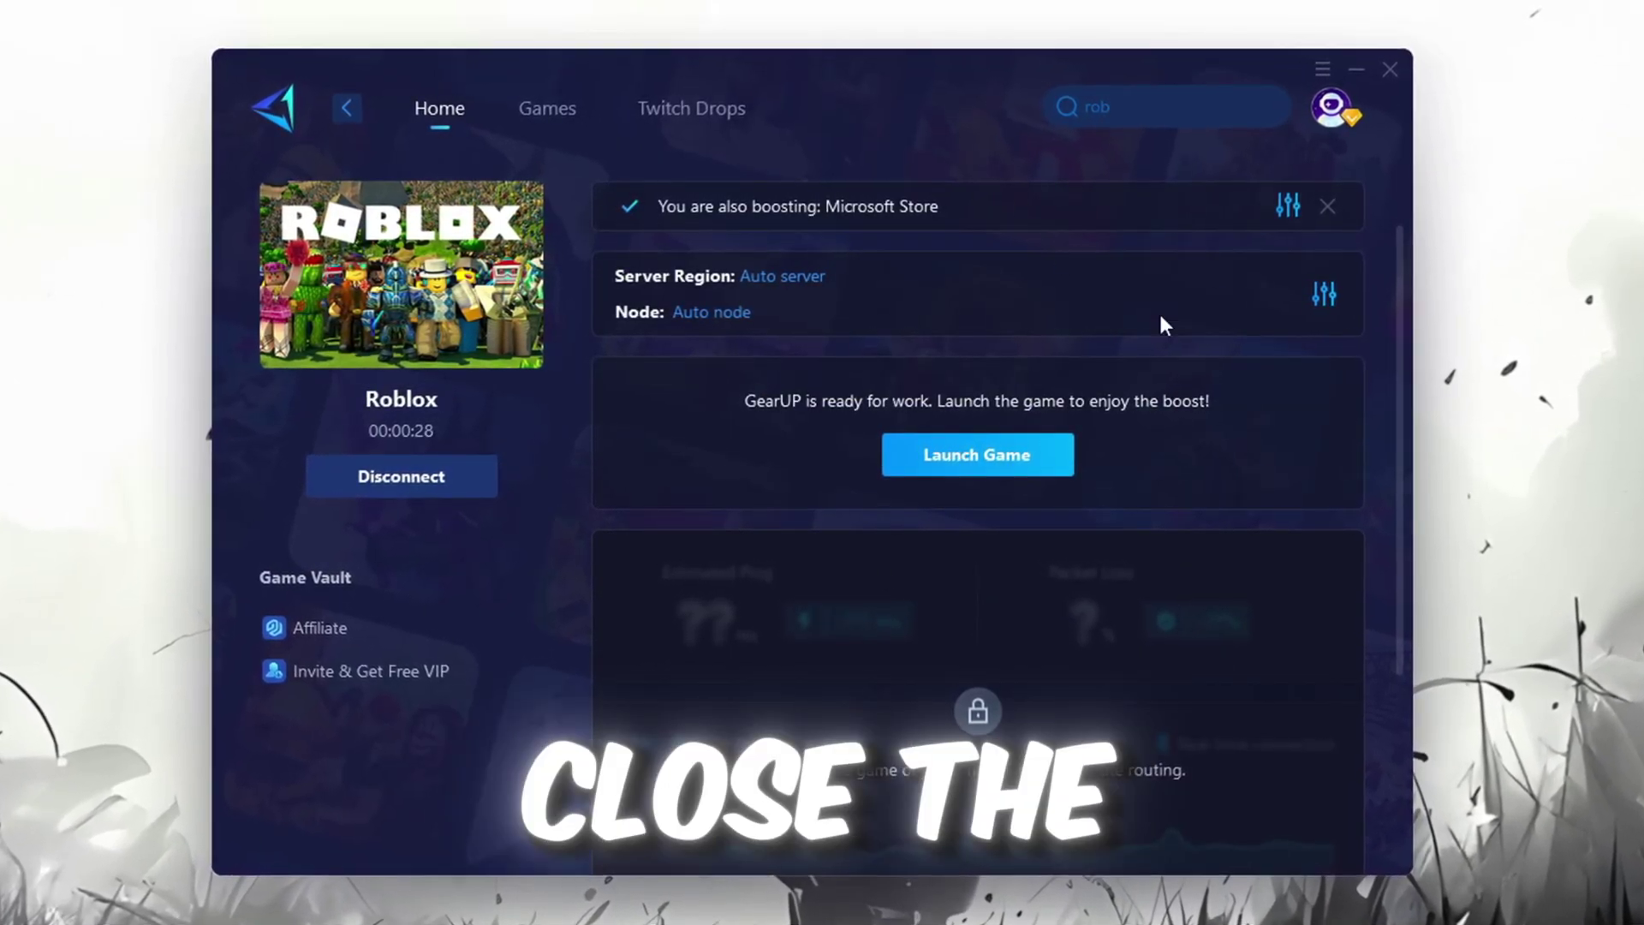
pyautogui.click(1398, 66)
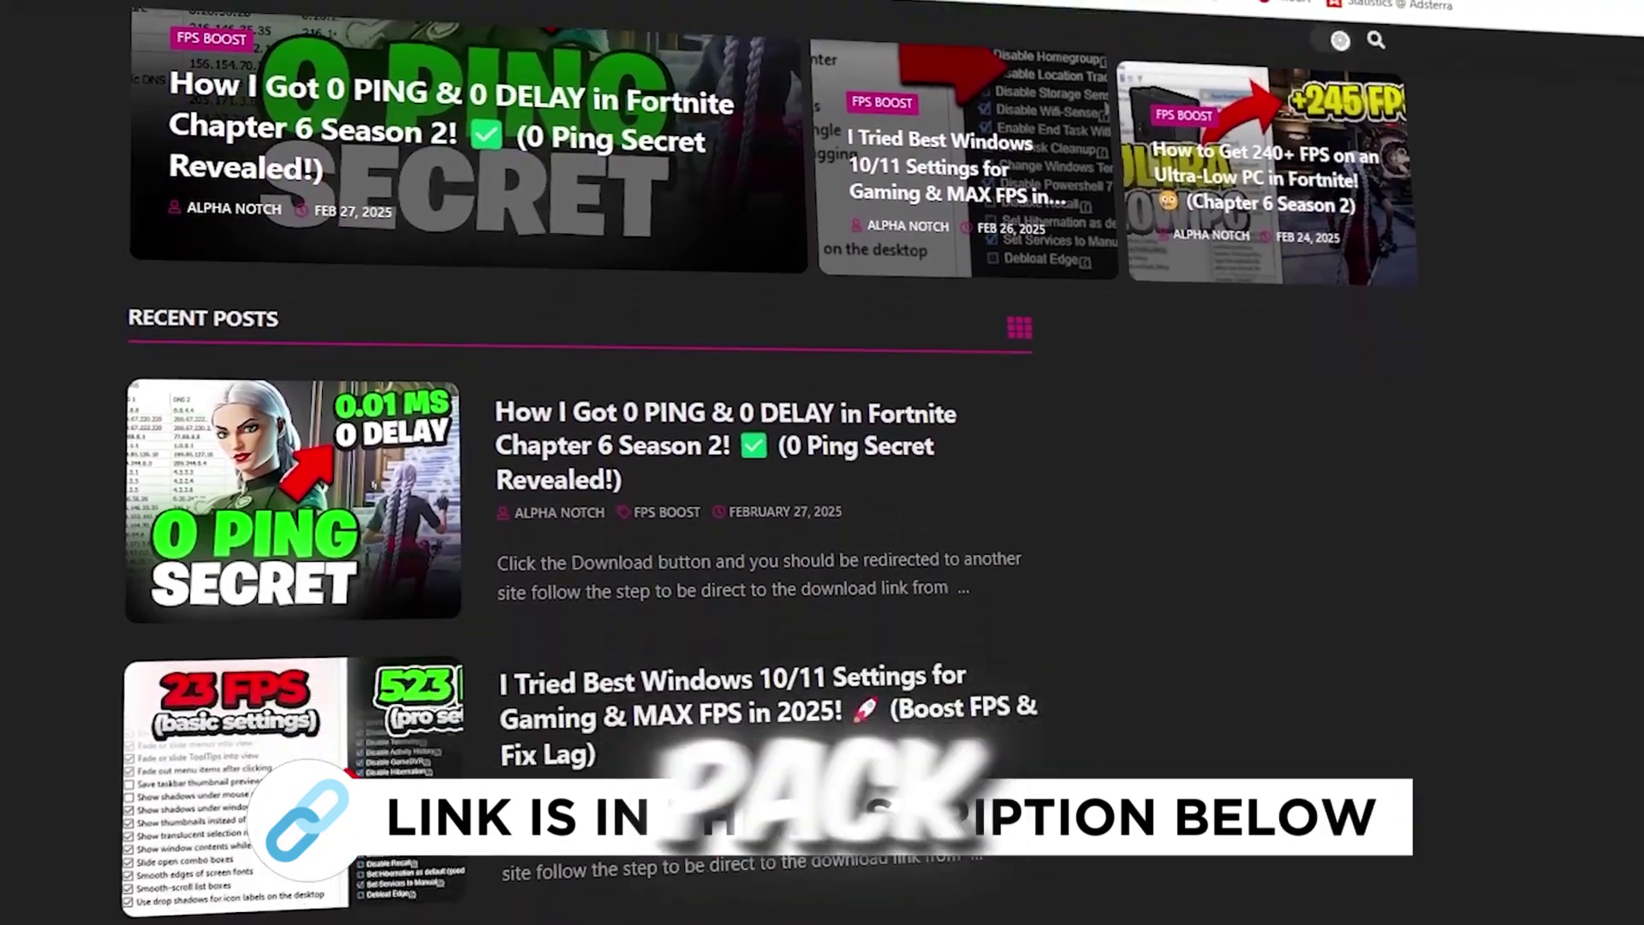
pyautogui.scroll(-10, 822, 463)
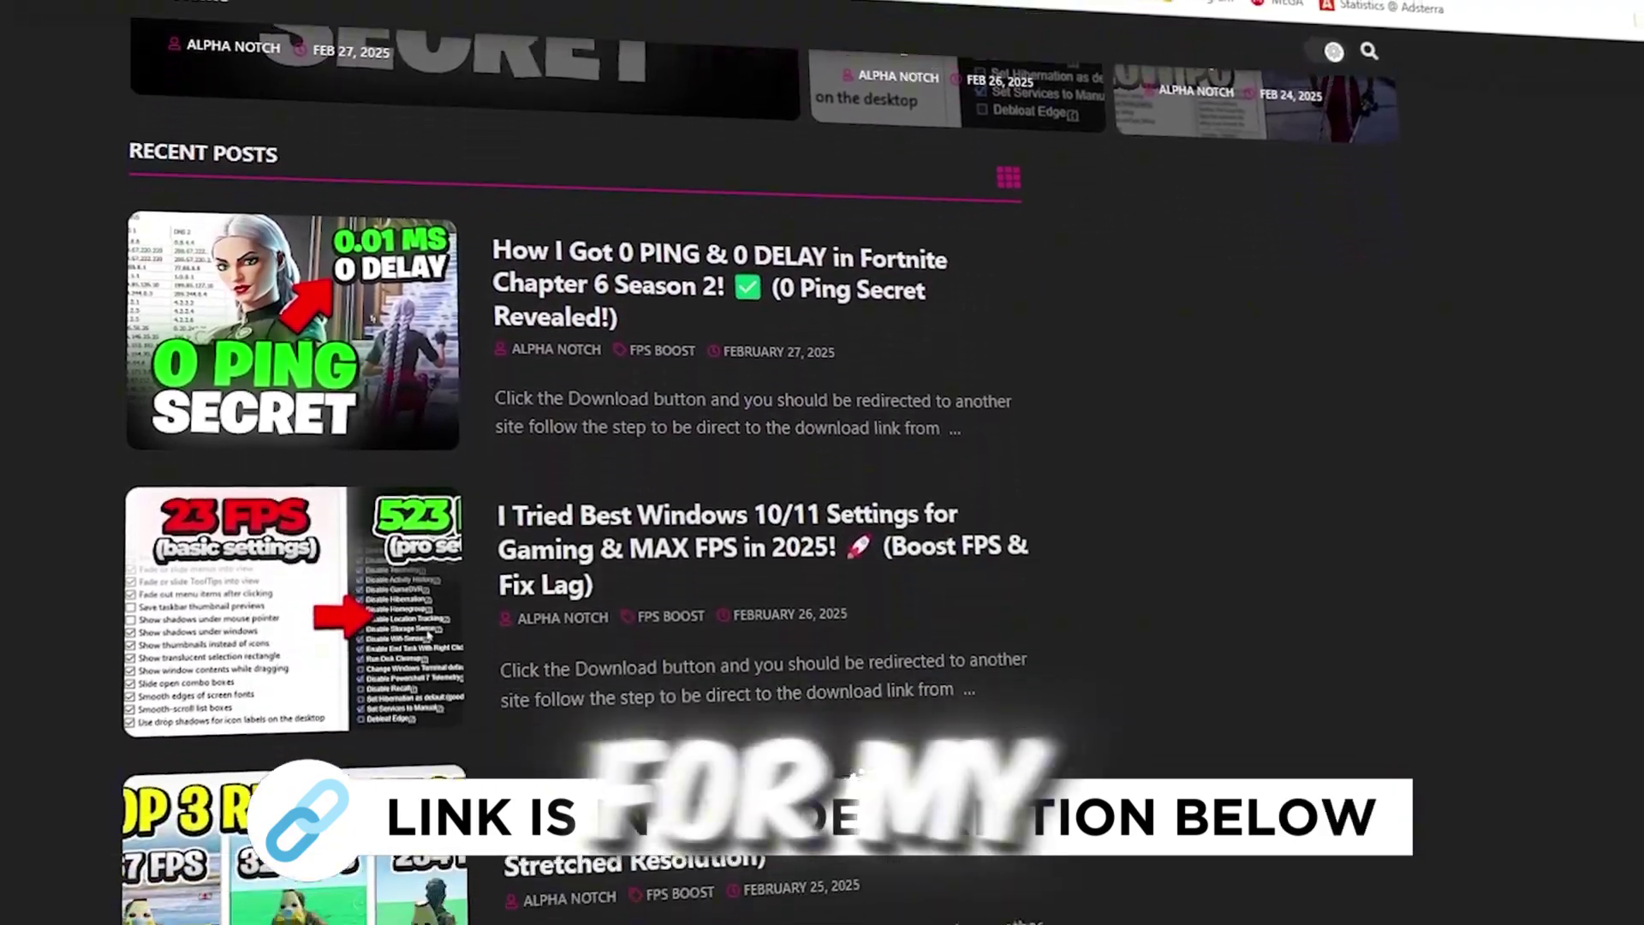
pyautogui.scroll(-5, 599, 463)
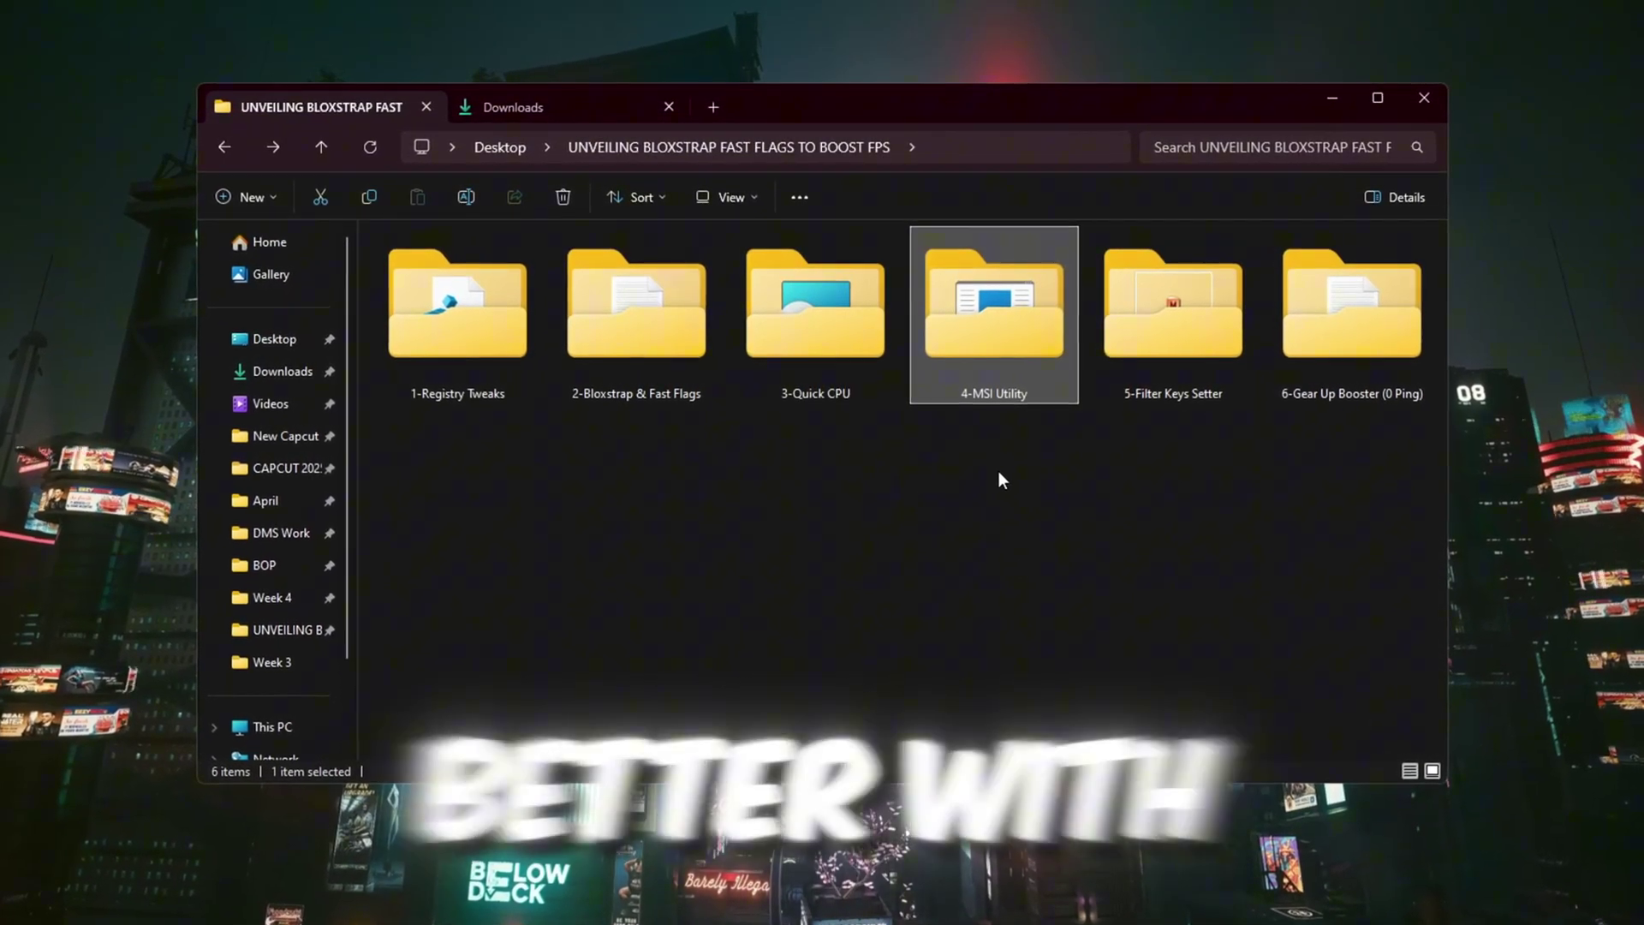
# - Launch the MSI mode utility from the 4-MSI Utility folder and apply MSI mode for NVIDIA GeForce GTX 1650 SUPER and Intel(R) PEG10 - 460D
pyautogui.doubleClick(1028, 334)
pyautogui.click(418, 267)
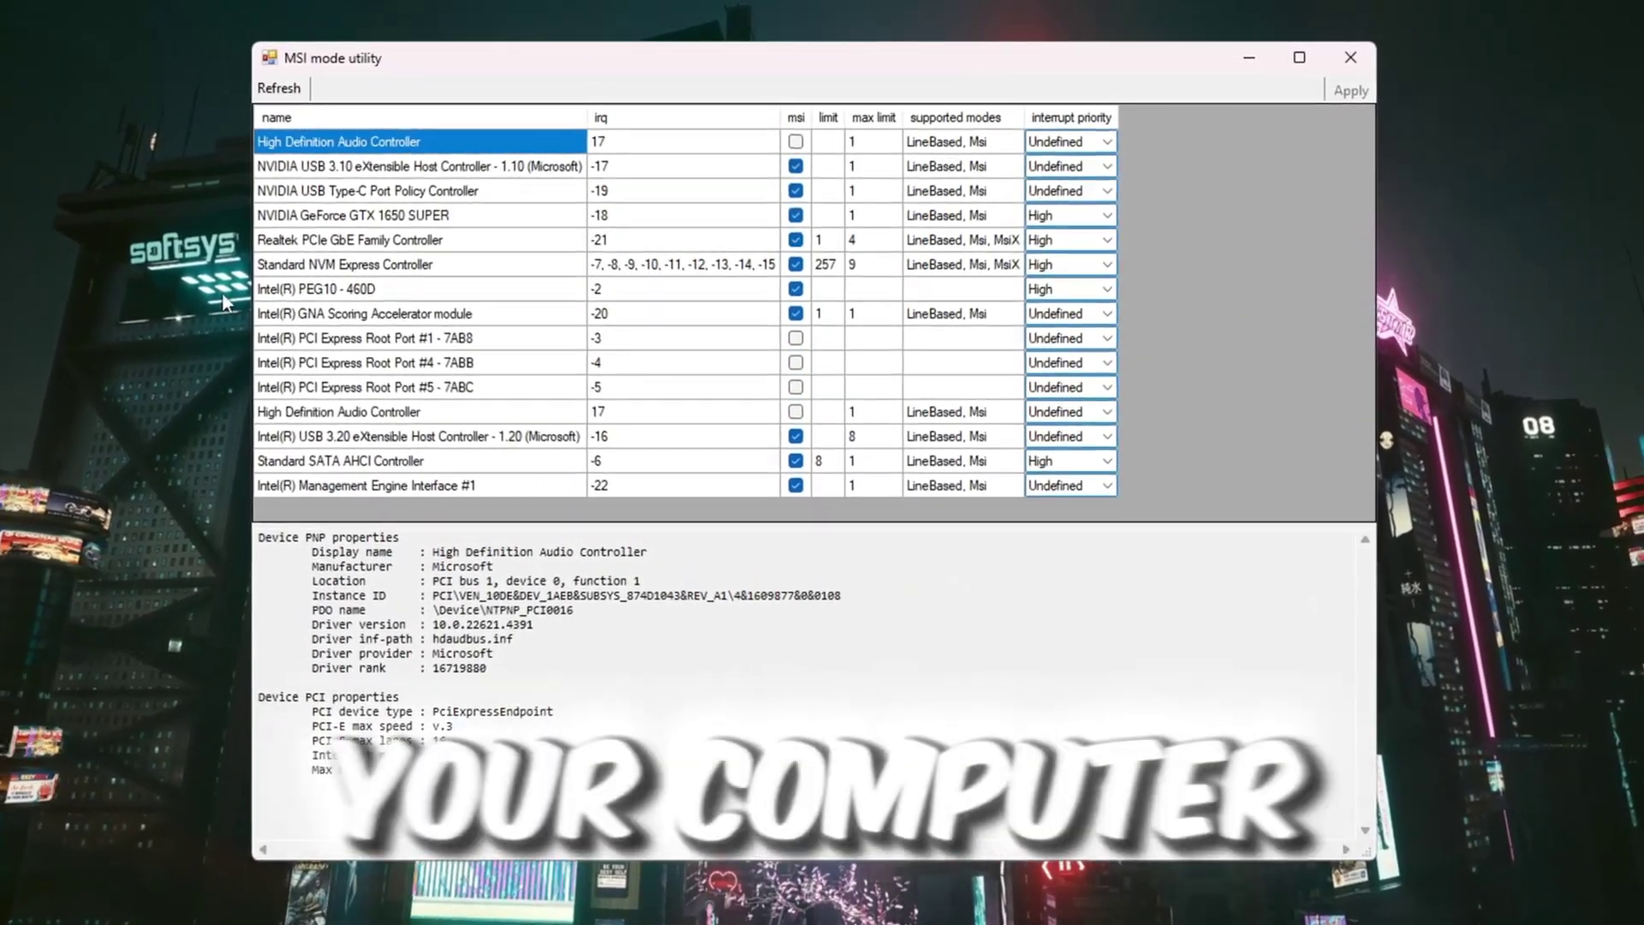
pyautogui.click(366, 221)
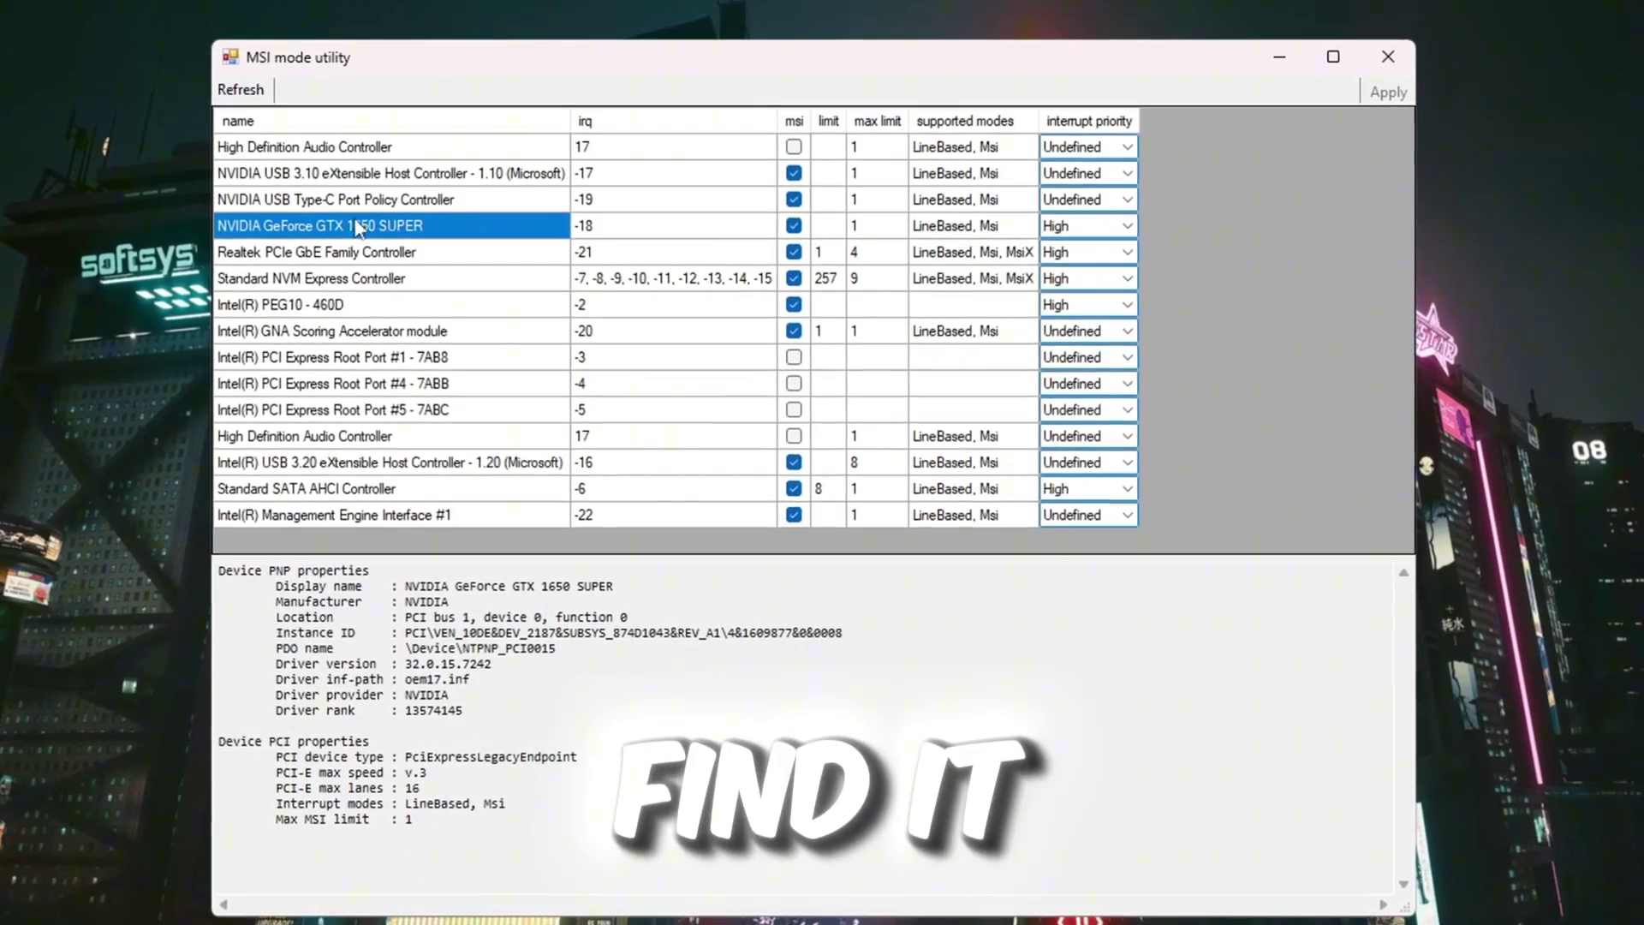
pyautogui.click(794, 226)
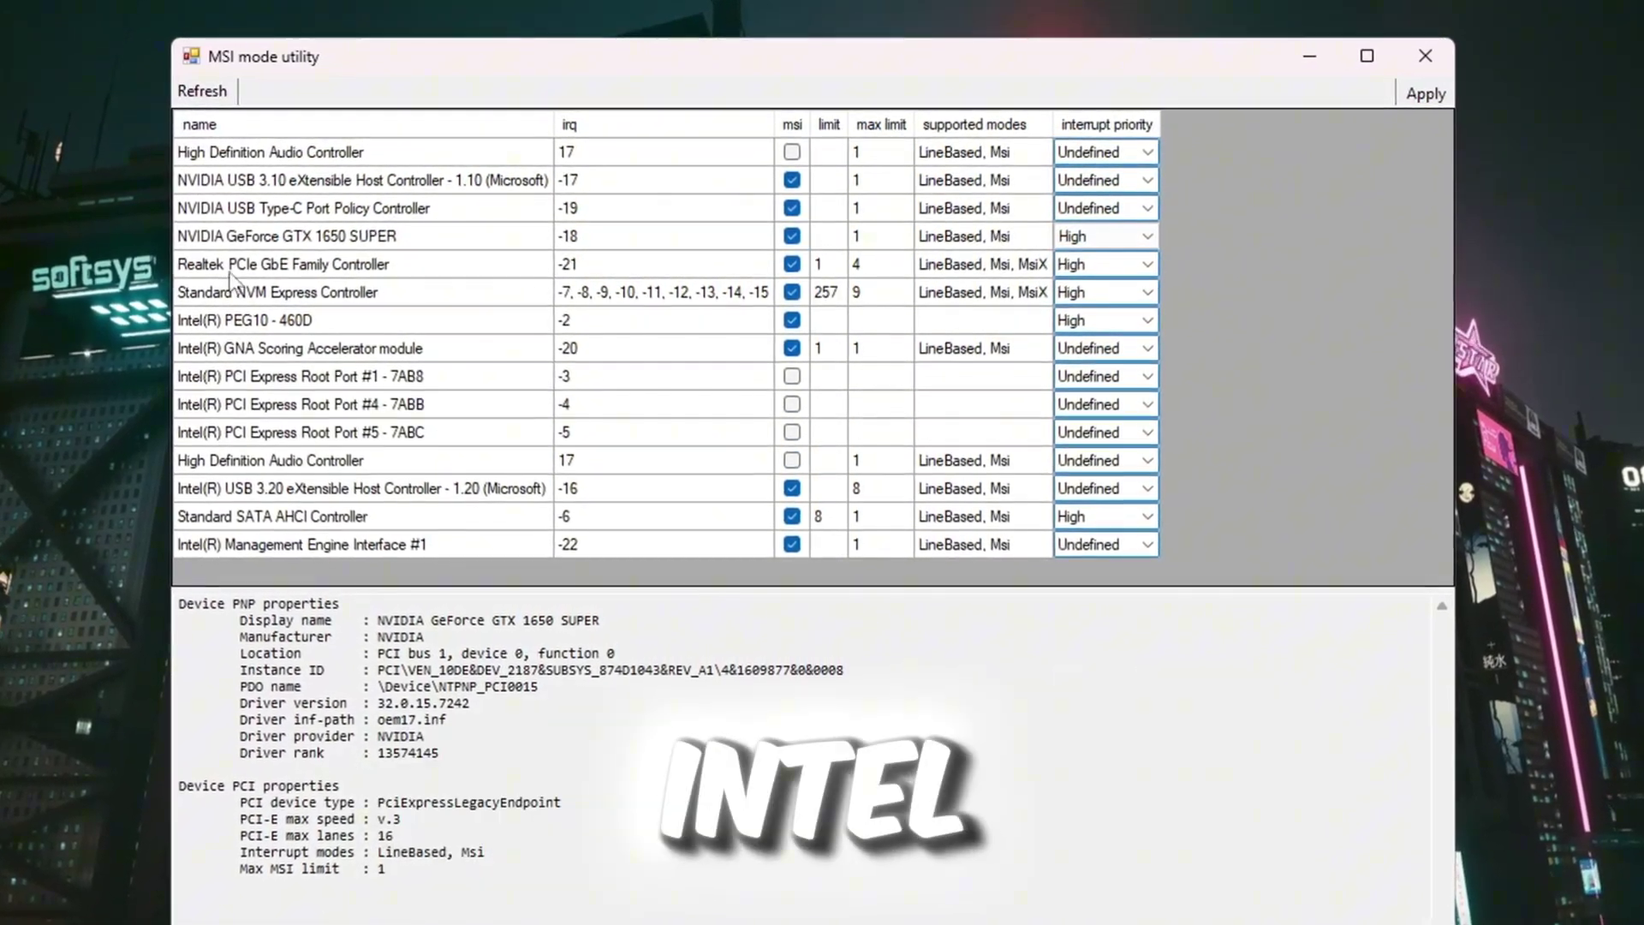
pyautogui.click(214, 321)
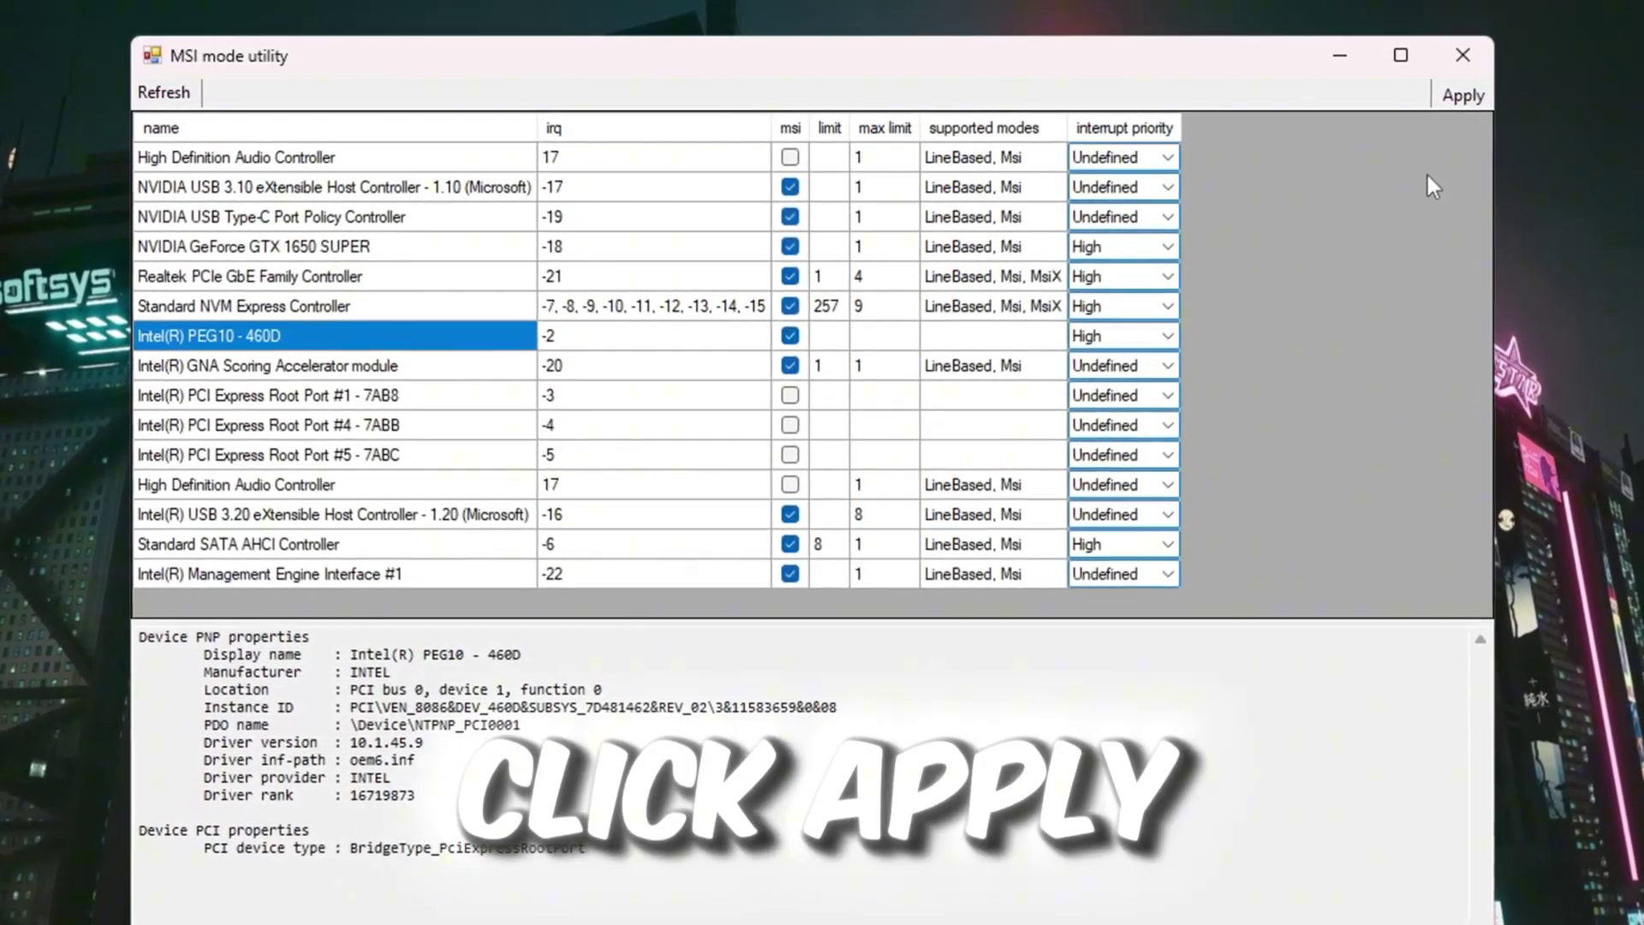
pyautogui.click(1471, 99)
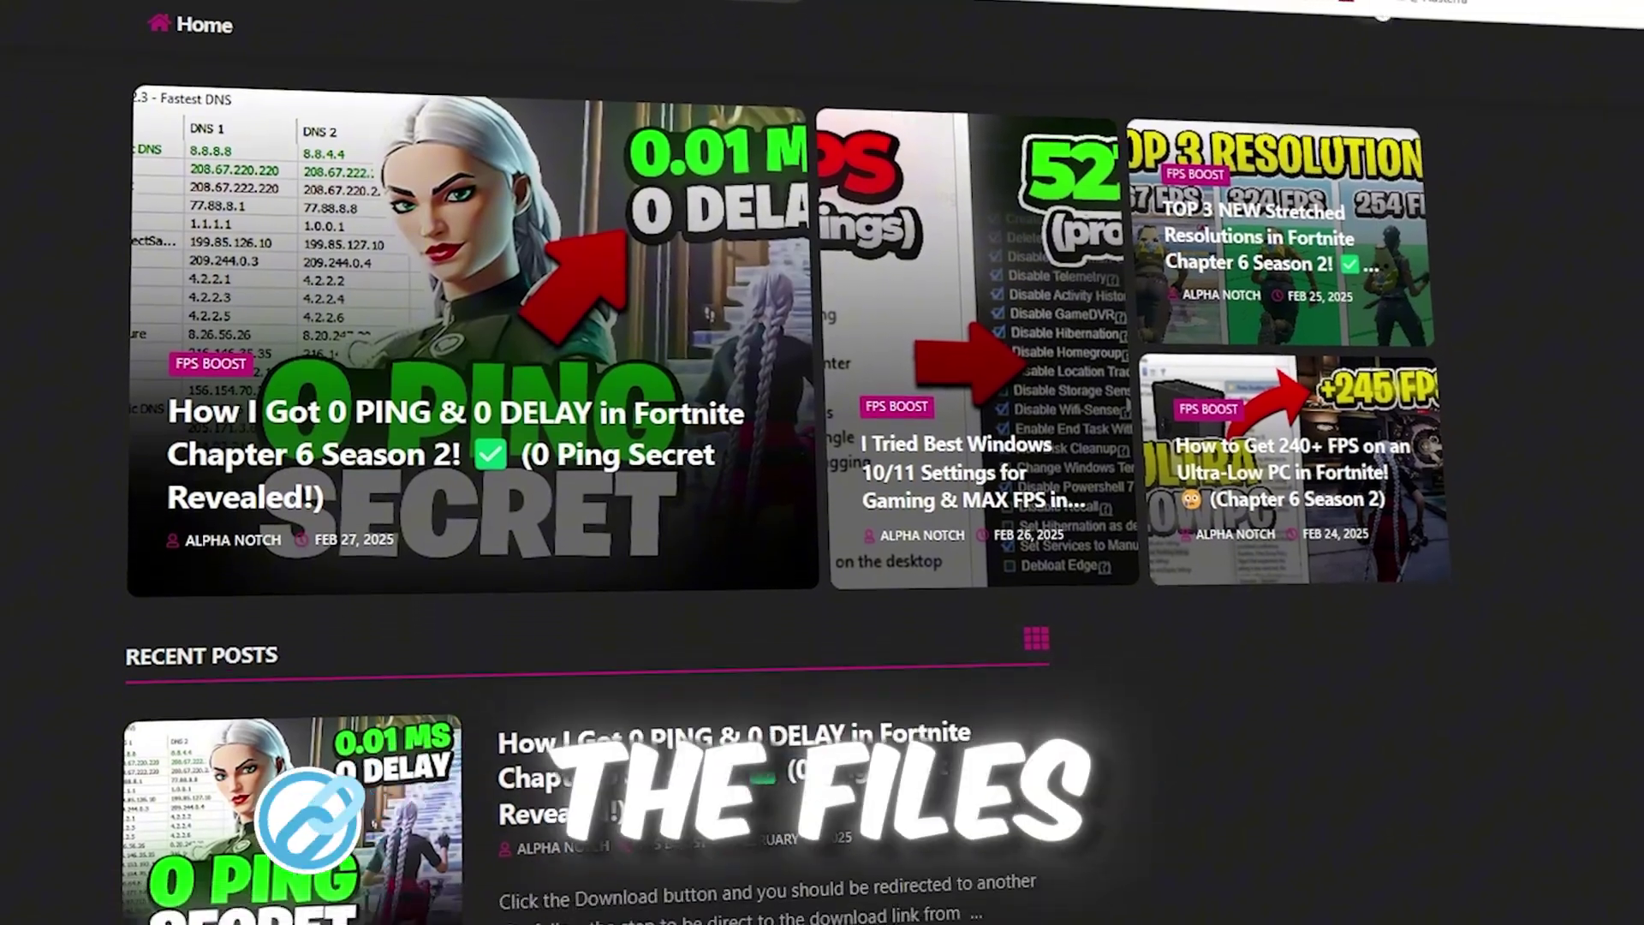
pyautogui.scroll(-8, 822, 463)
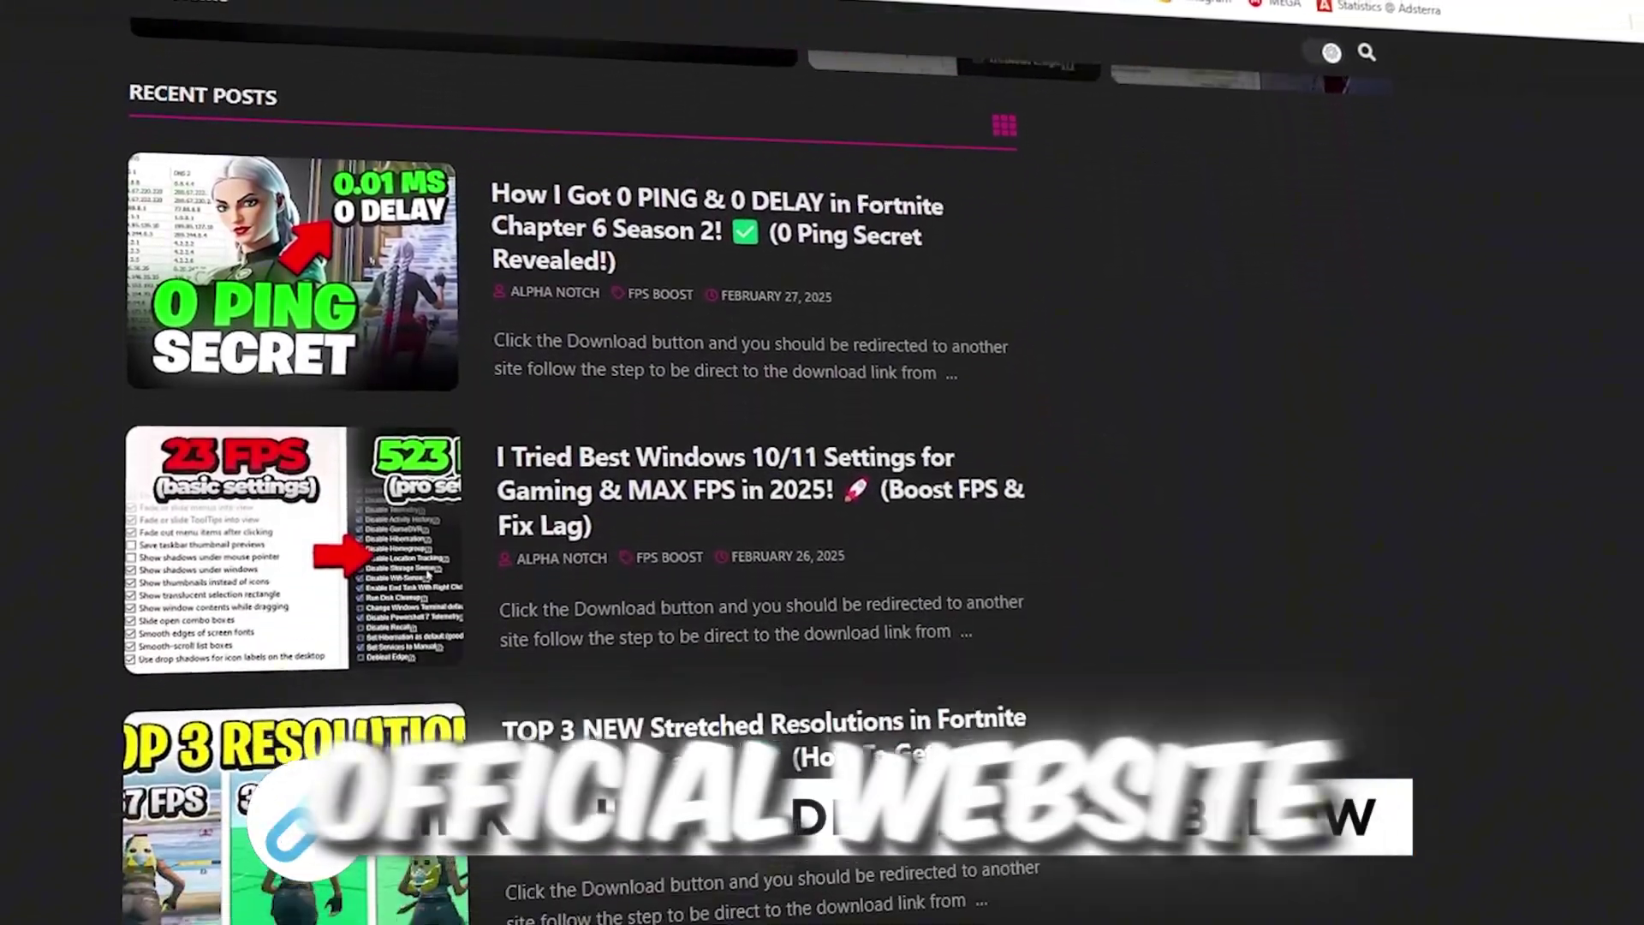
pyautogui.scroll(-10, 822, 462)
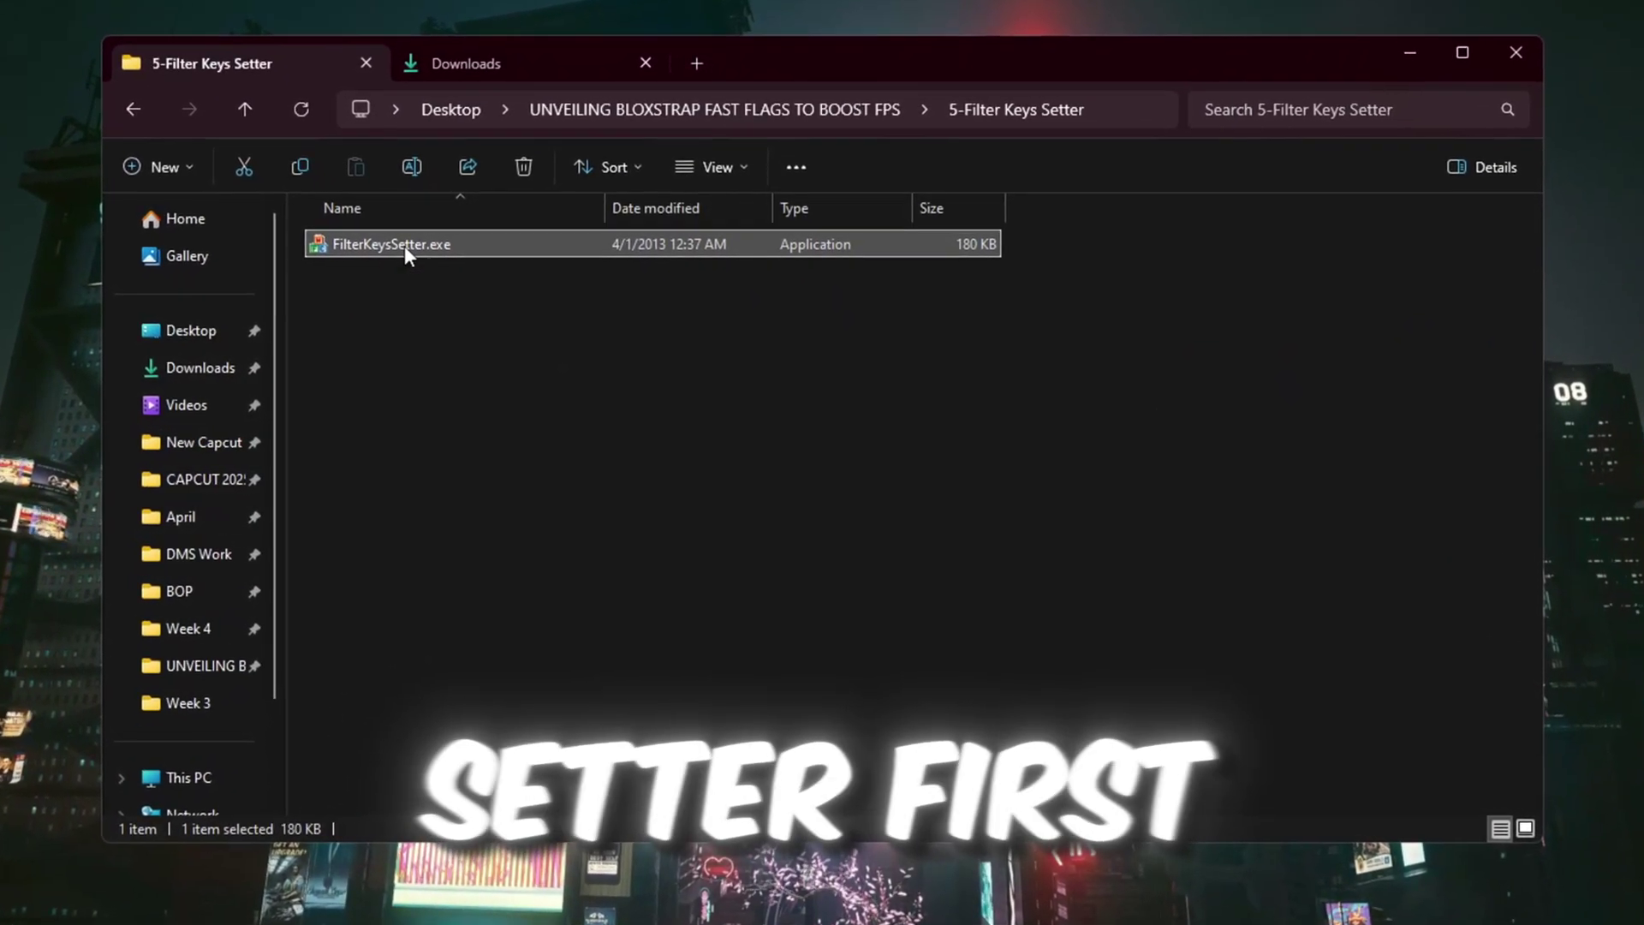
# - Configure FilterKeys Setter with ignore under 0 ms, repeat delay 130 ms and repeat rate 10 ms, and enable saving to the registry
pyautogui.click(1388, 157)
pyautogui.click(1415, 45)
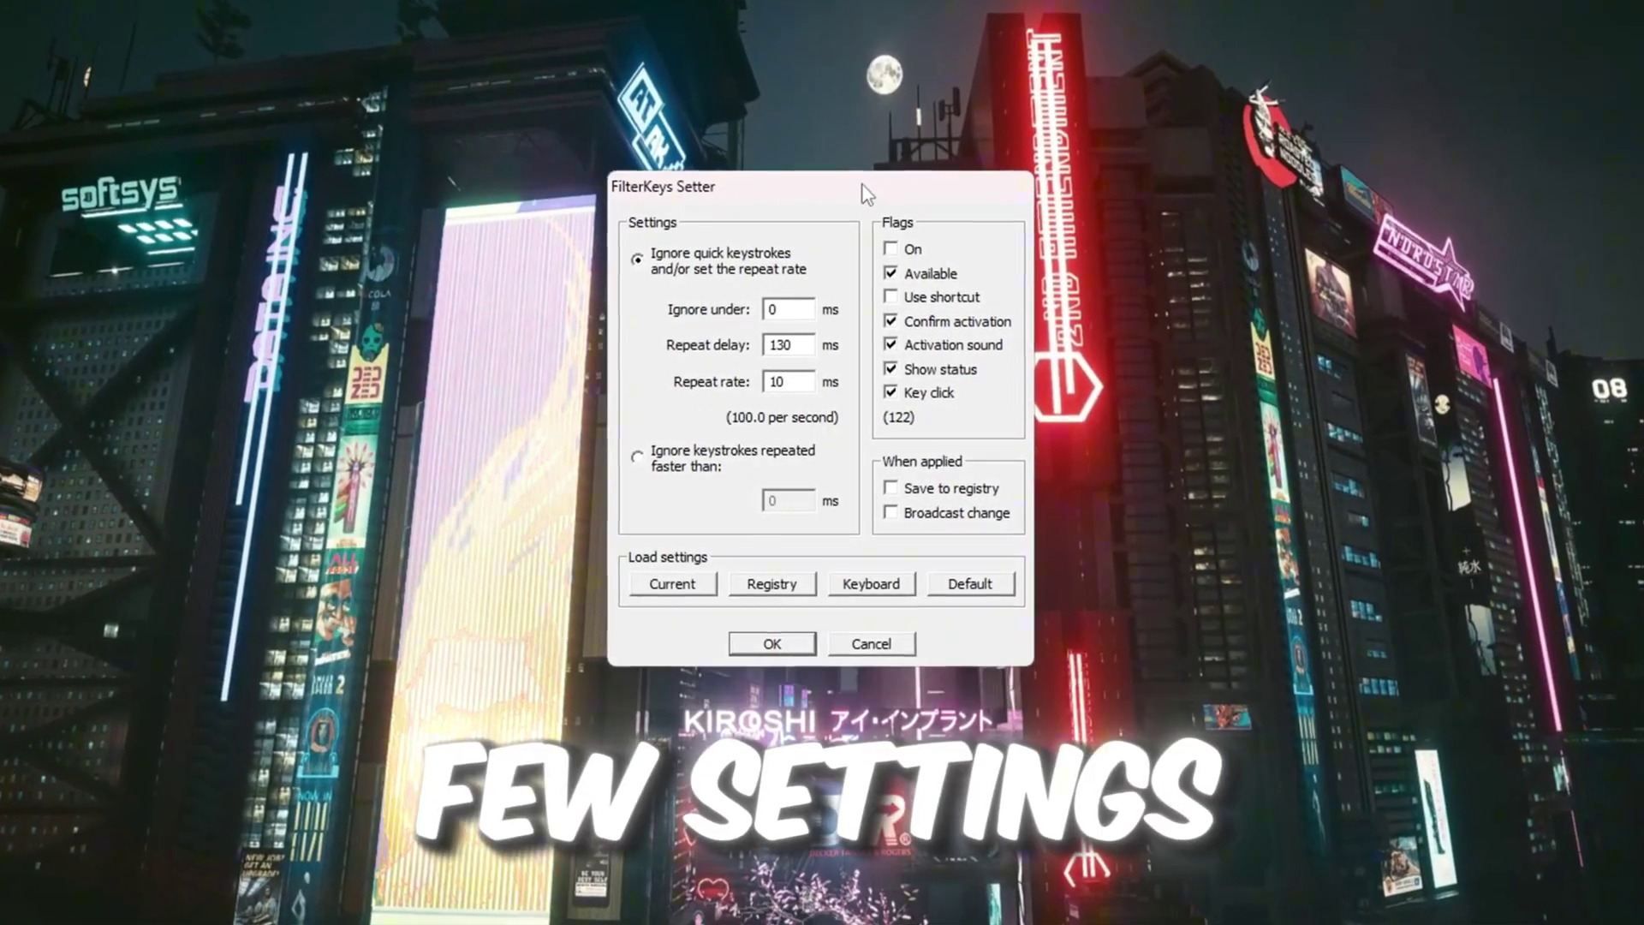
pyautogui.doubleClick(786, 306)
pyautogui.doubleClick(775, 339)
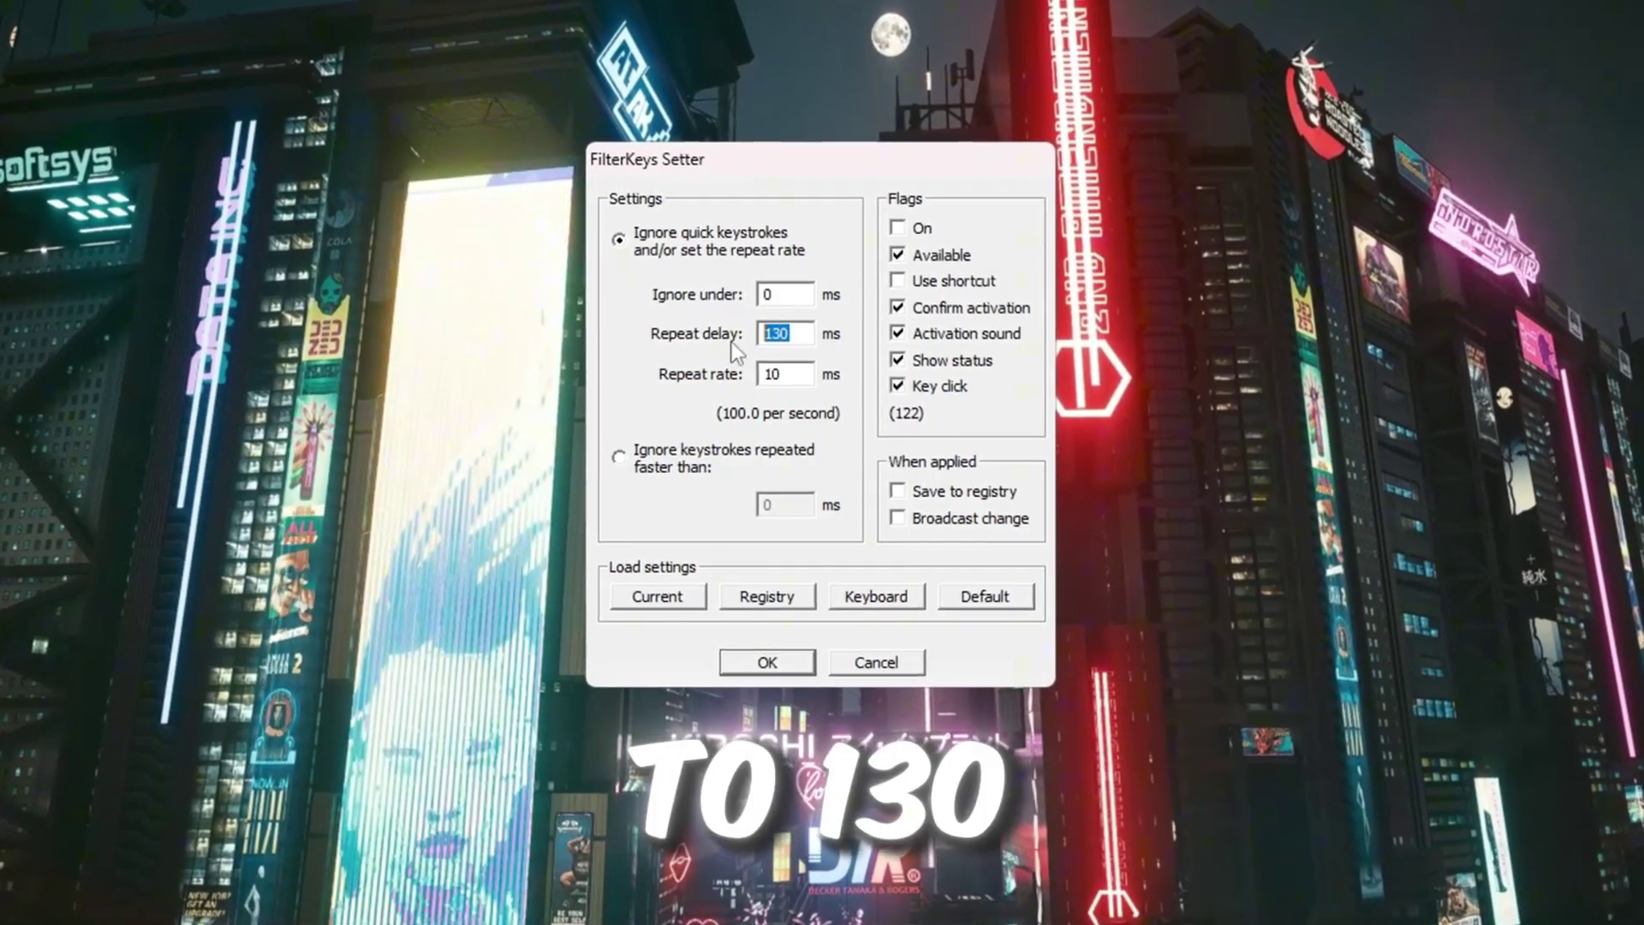
pyautogui.doubleClick(773, 375)
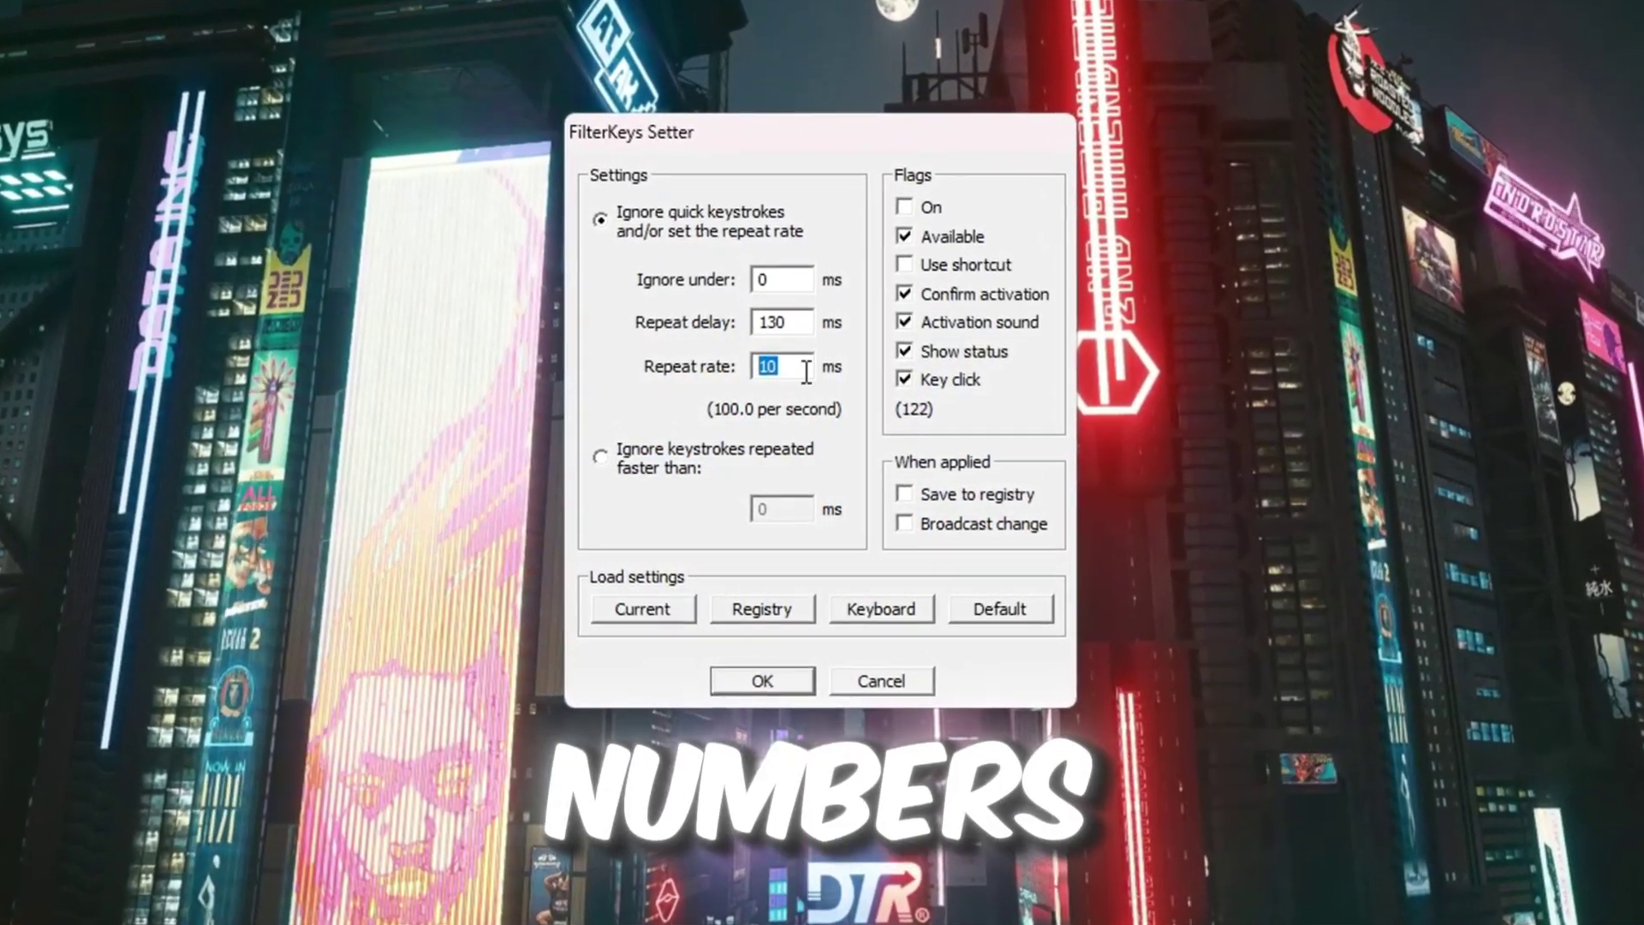
pyautogui.click(805, 371)
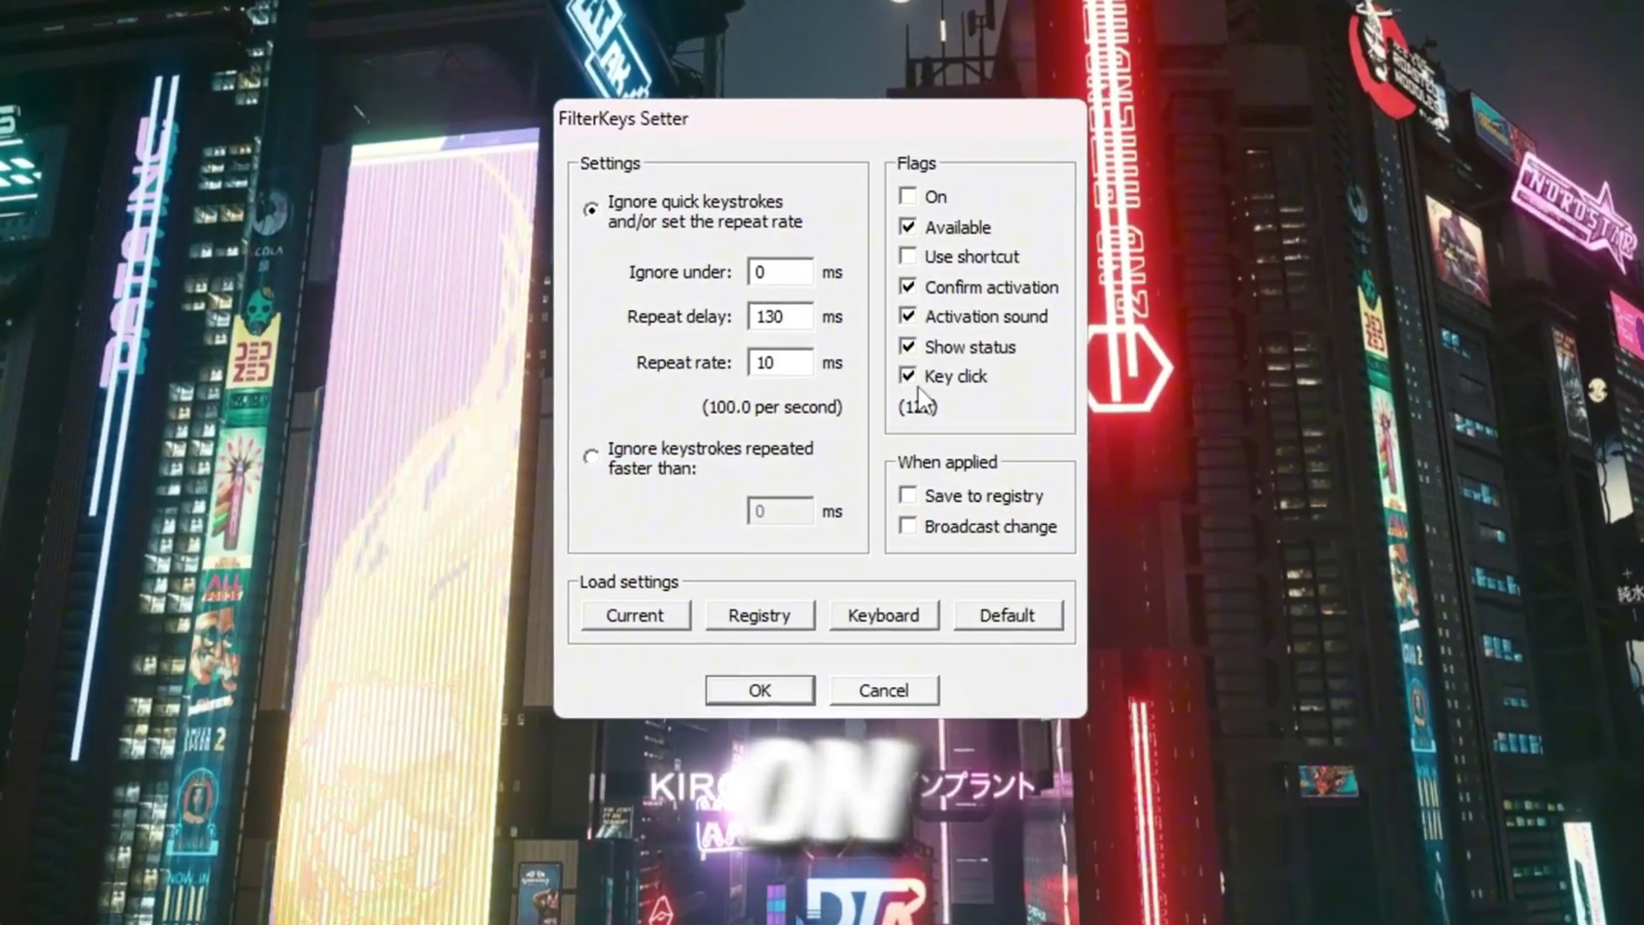
pyautogui.click(908, 496)
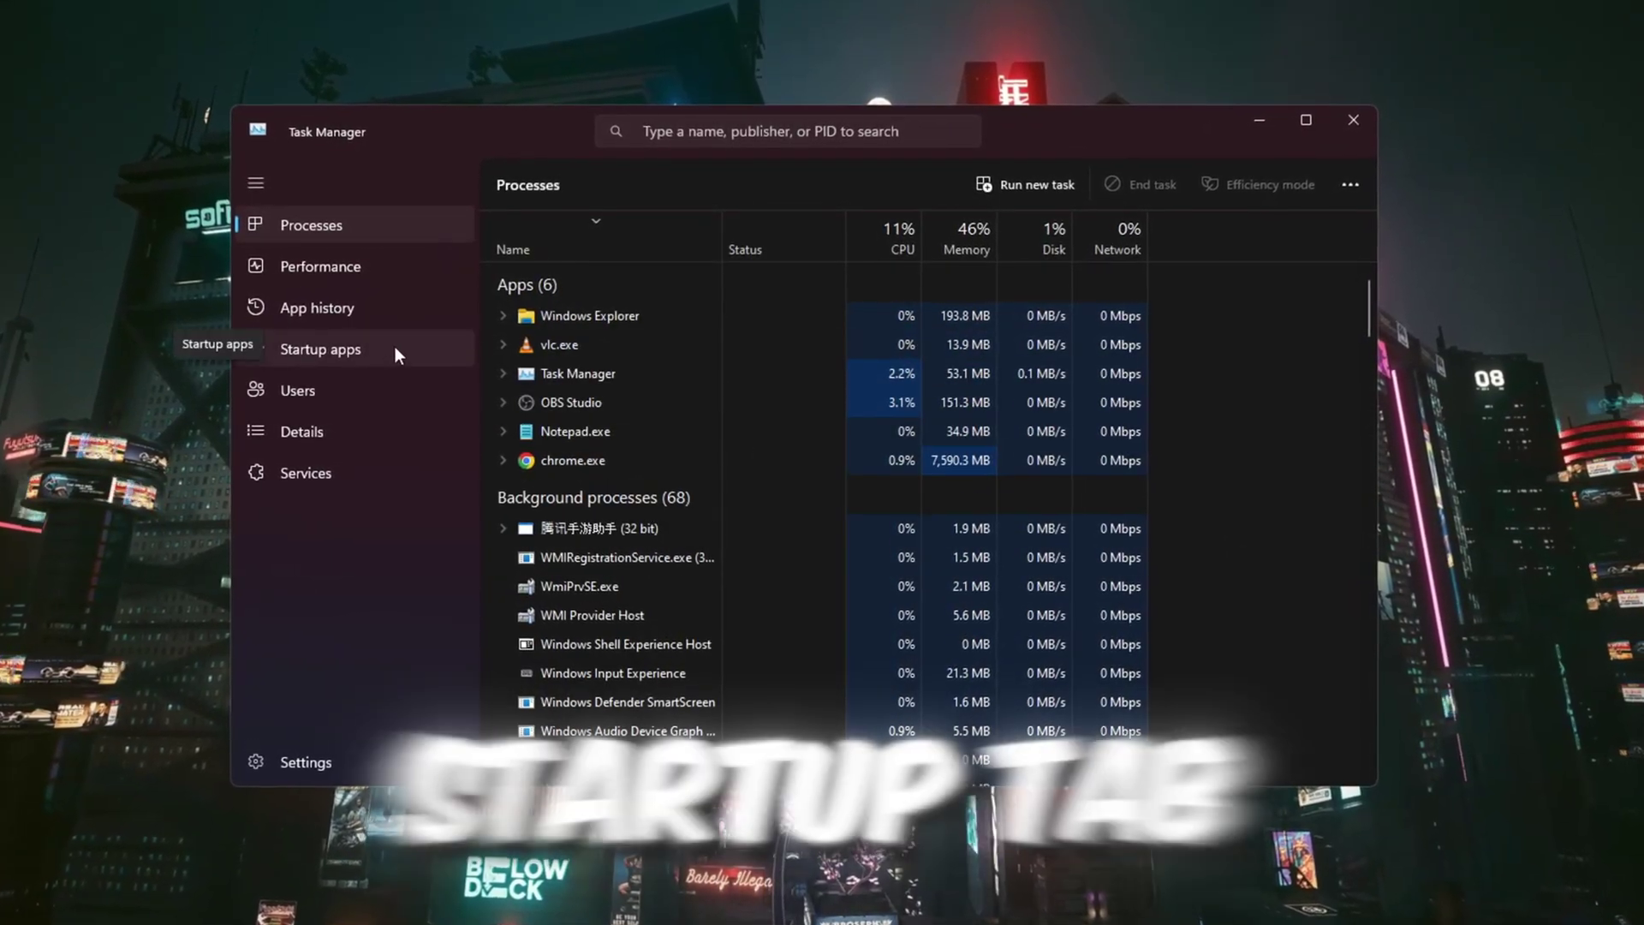
# - Review the startup apps in Task Manager and check the disable option for RiotClientServices.exe without applying it
pyautogui.click(369, 346)
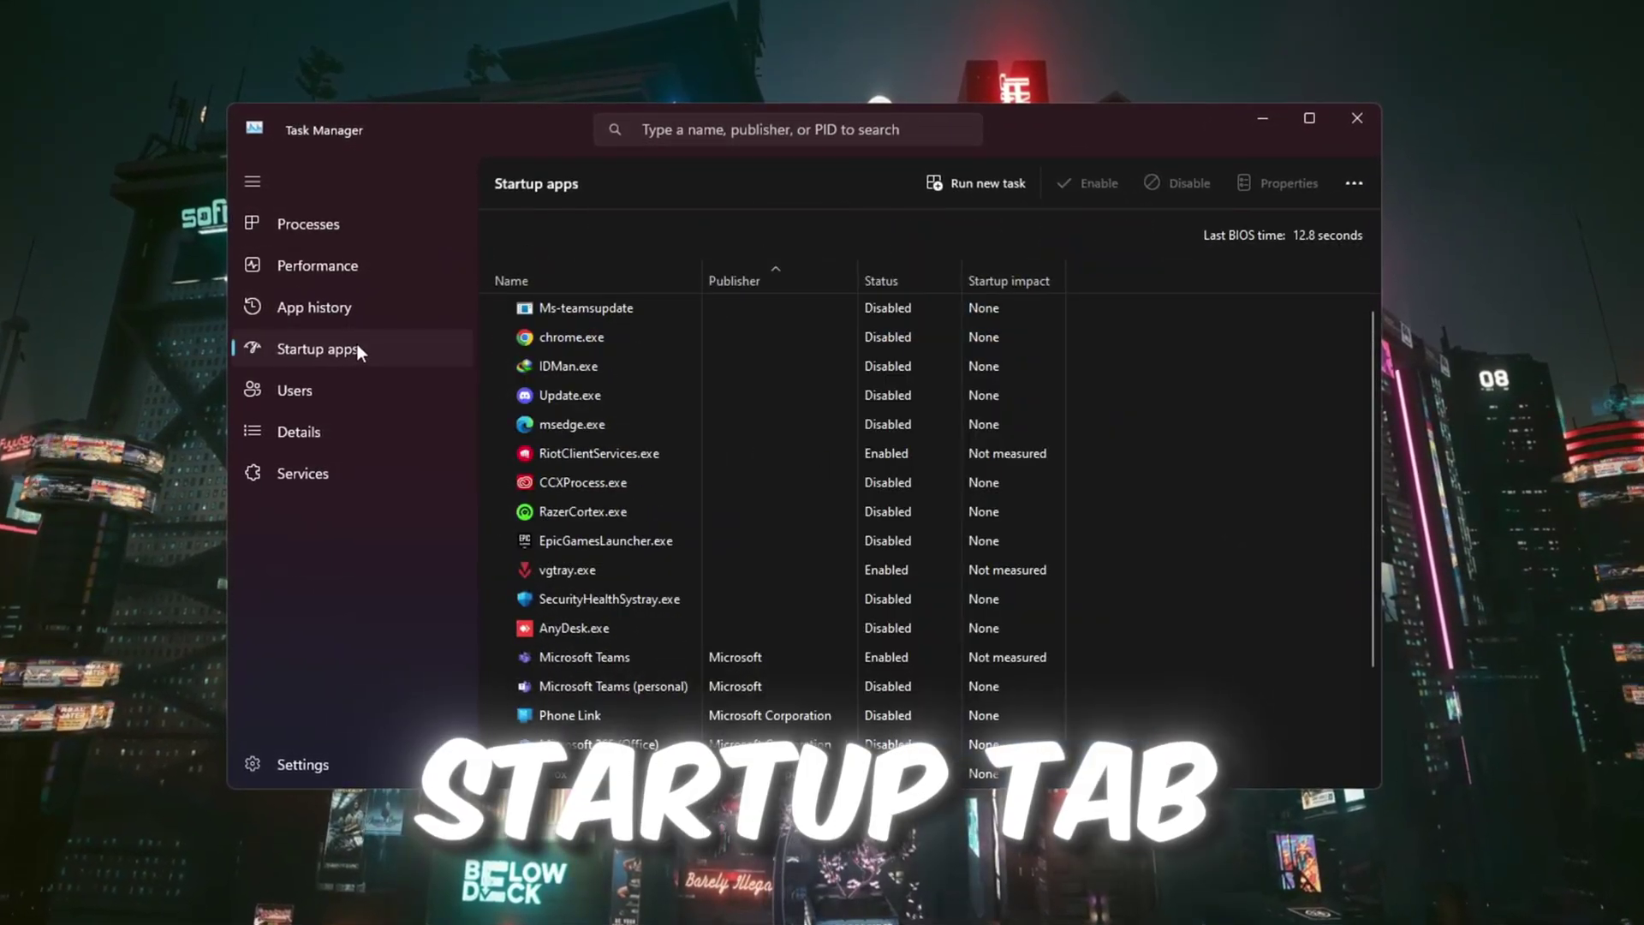
pyautogui.scroll(-2, 891, 395)
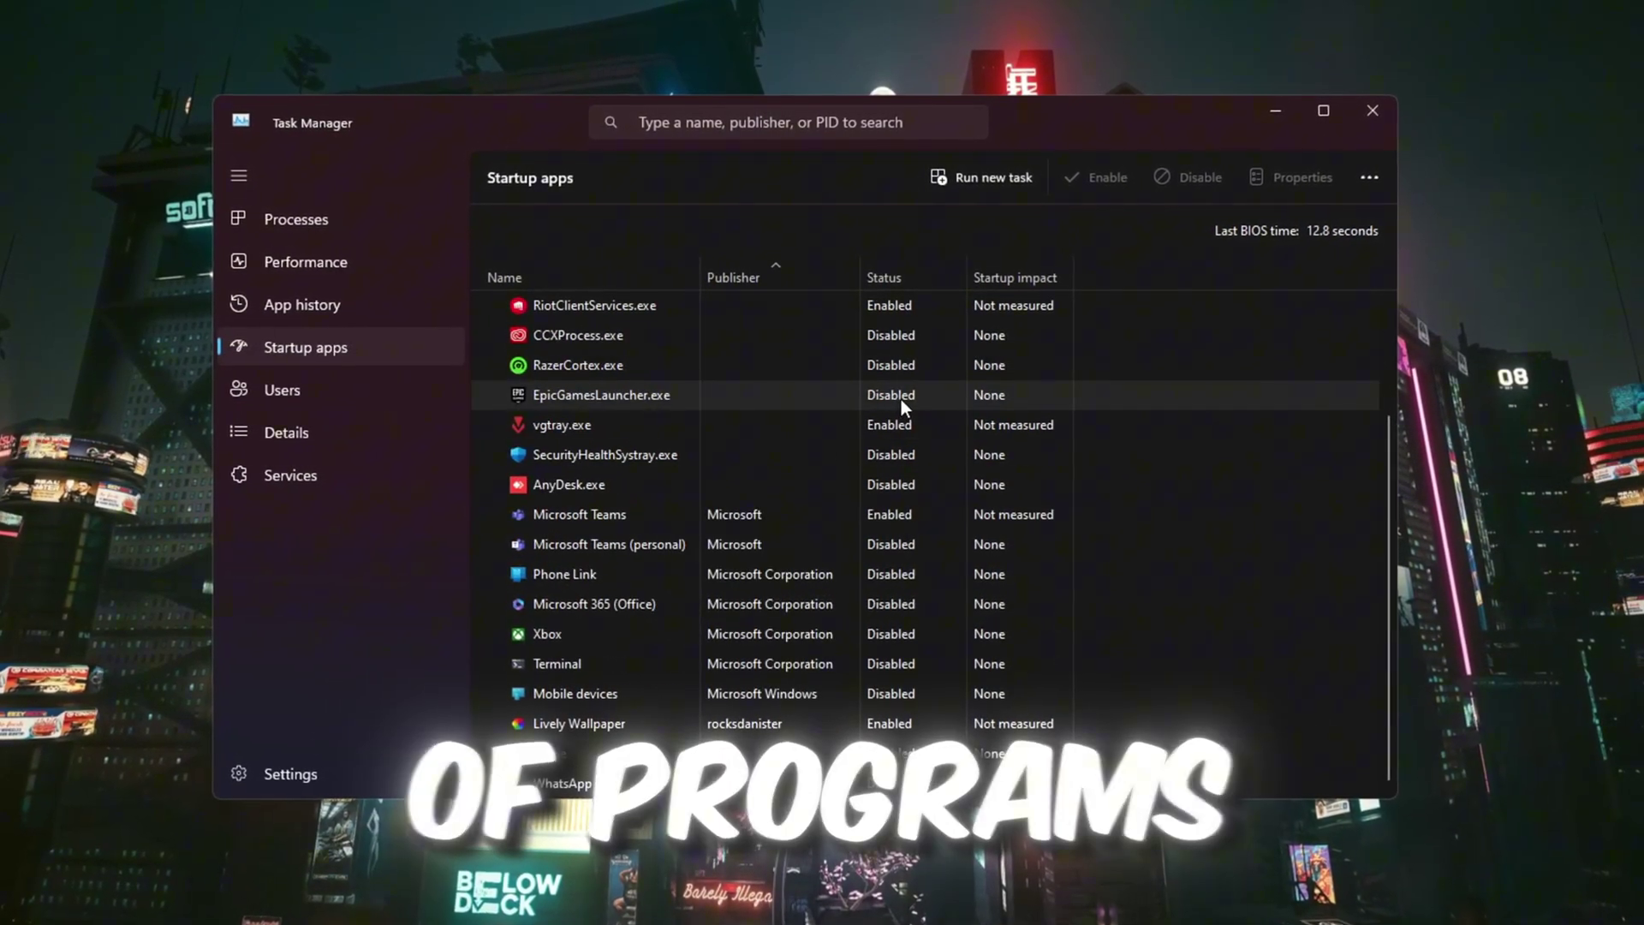
pyautogui.scroll(2, 901, 399)
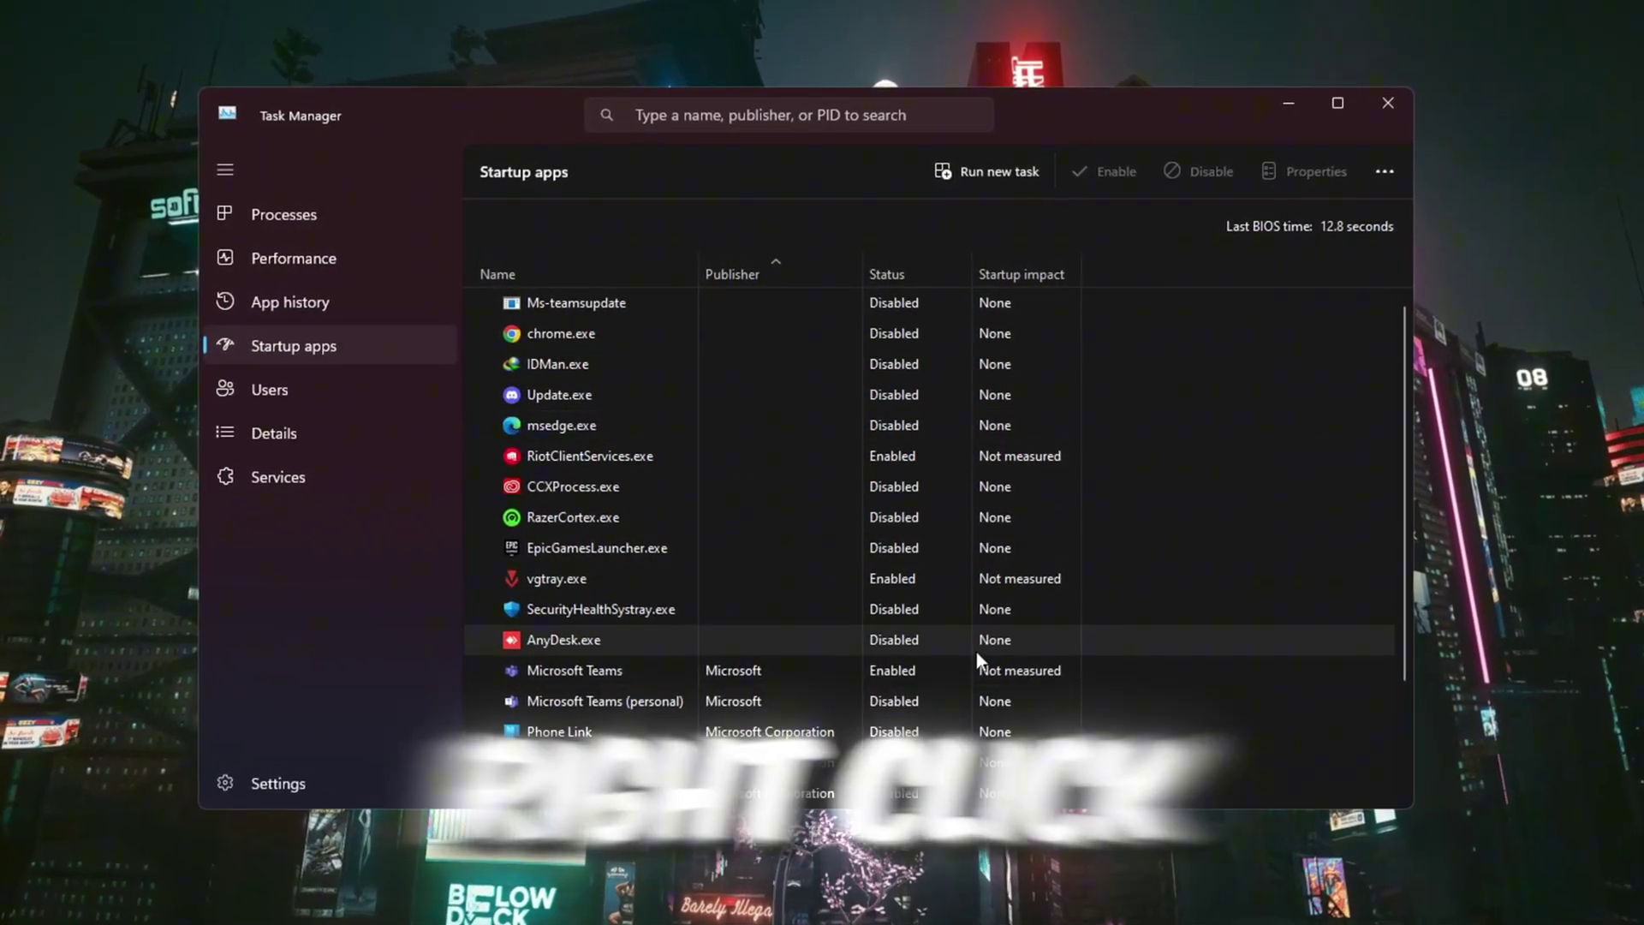
pyautogui.rightClick(683, 454)
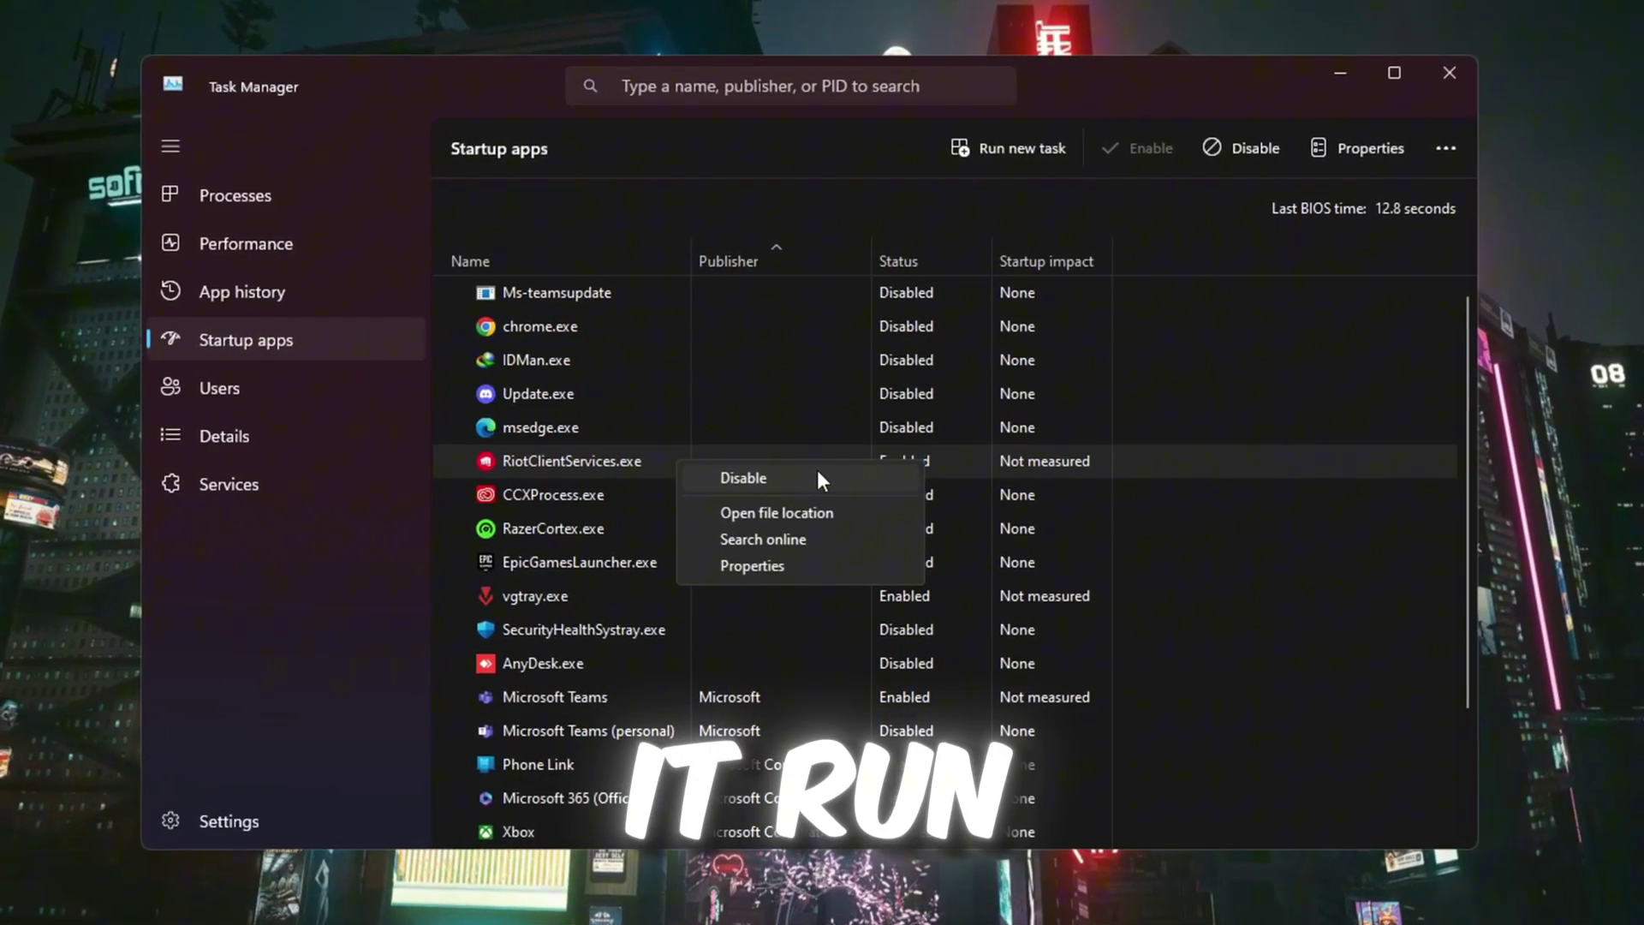
pyautogui.click(954, 470)
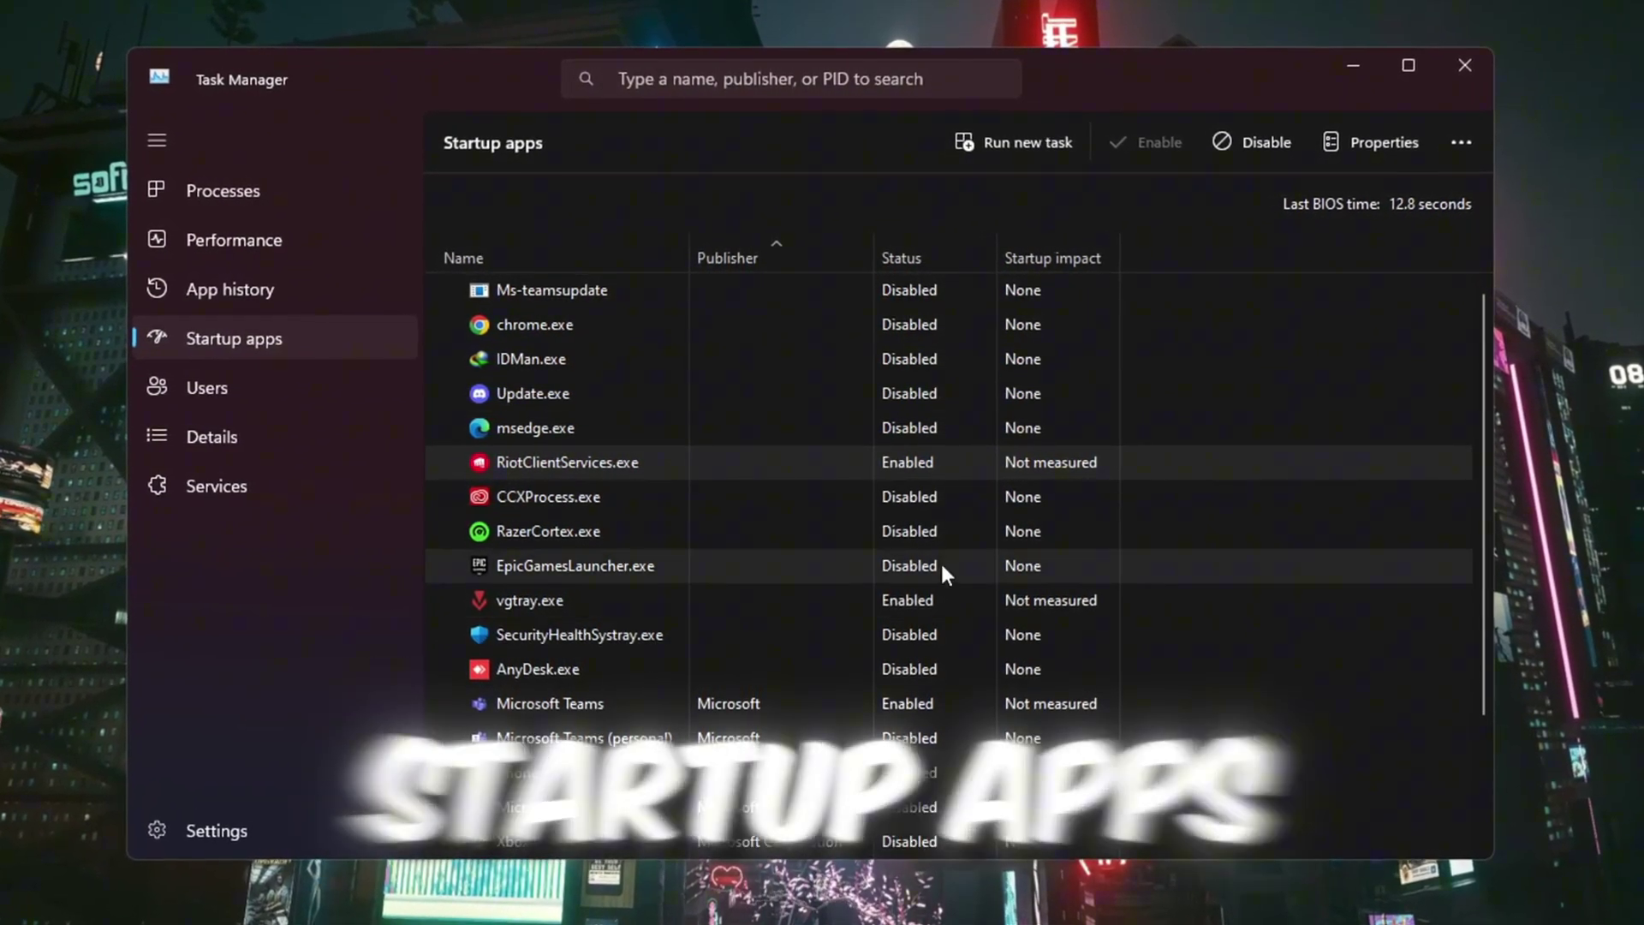
pyautogui.scroll(-2, 933, 549)
pyautogui.scroll(2, 942, 583)
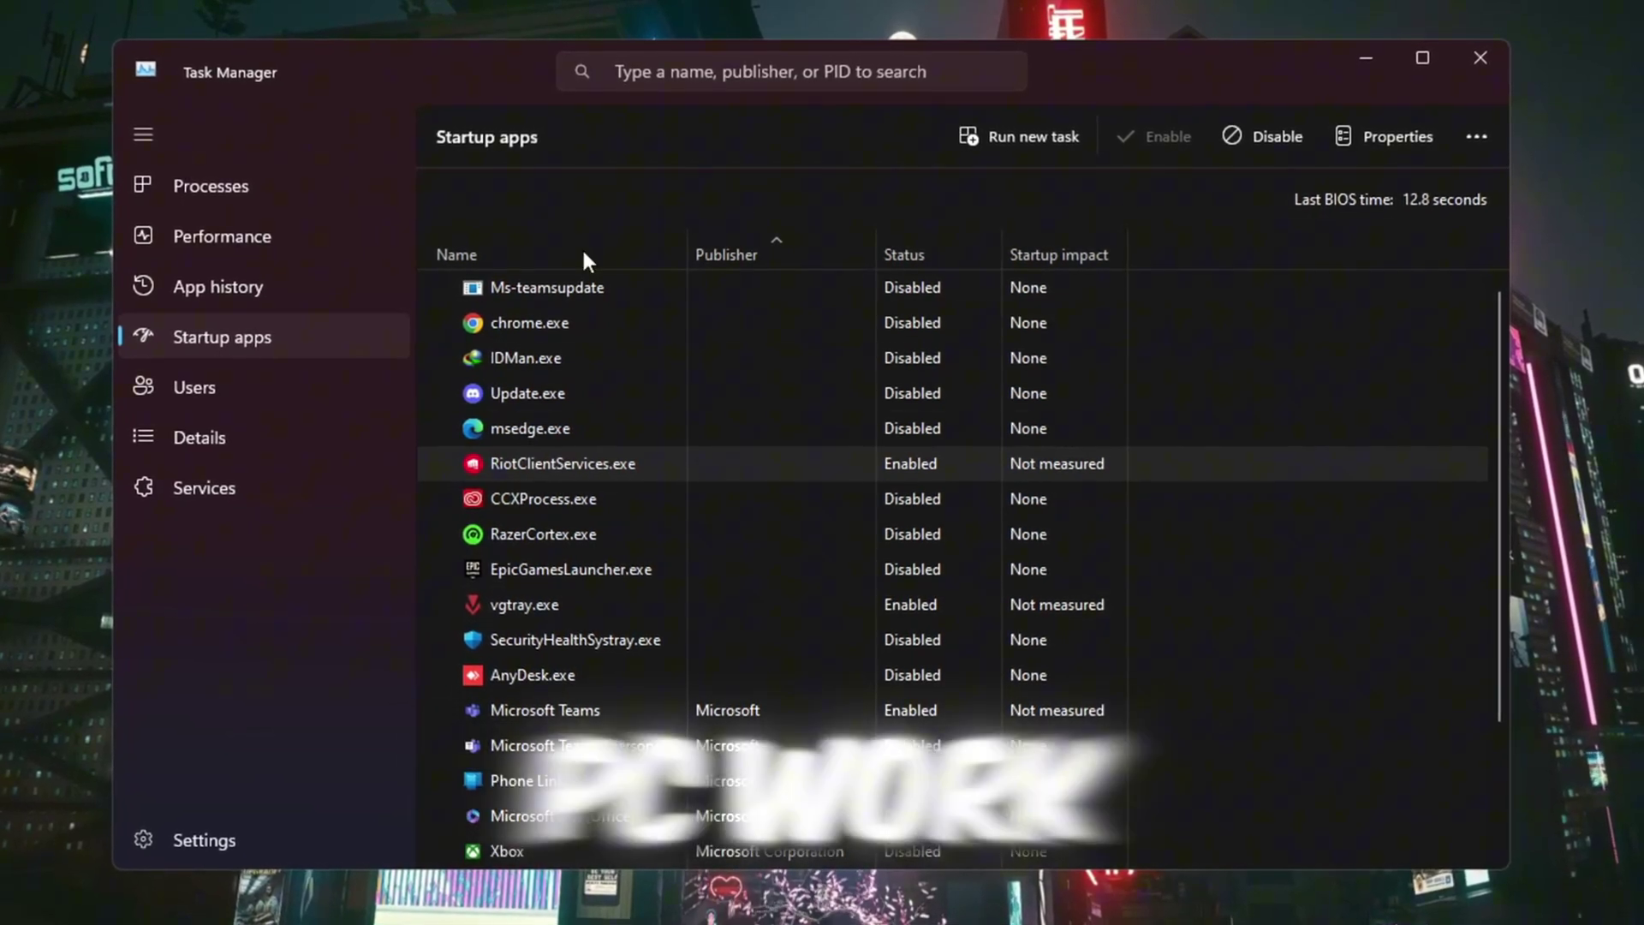